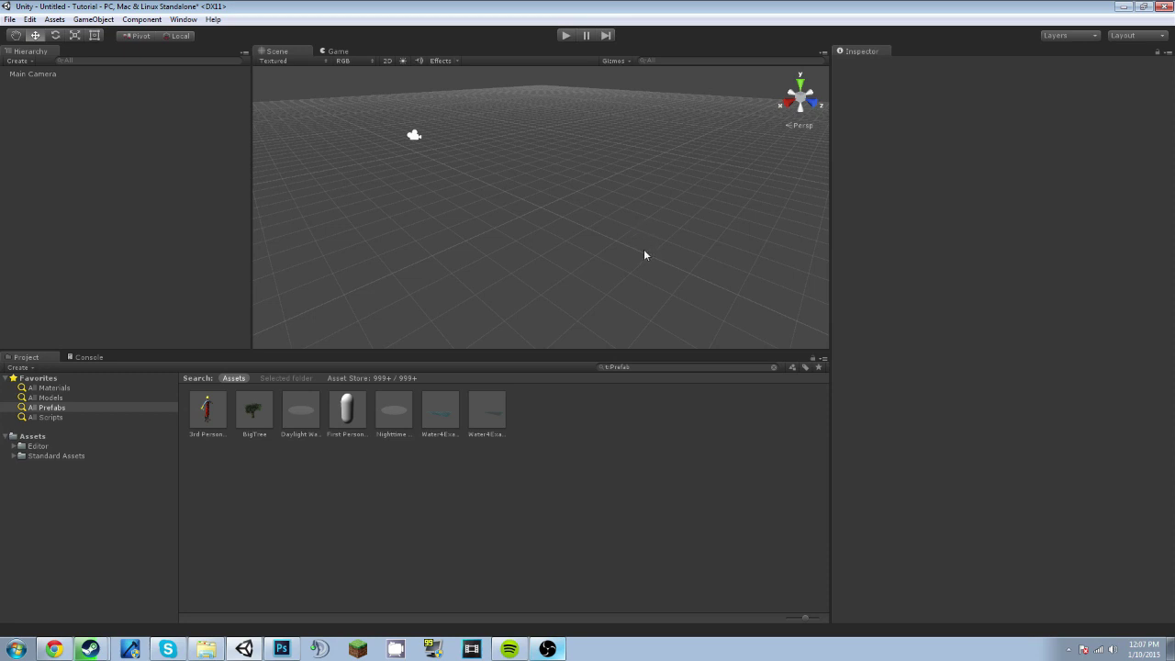
- Create a new 3D Terrain object in the empty scene
left_click(93, 20)
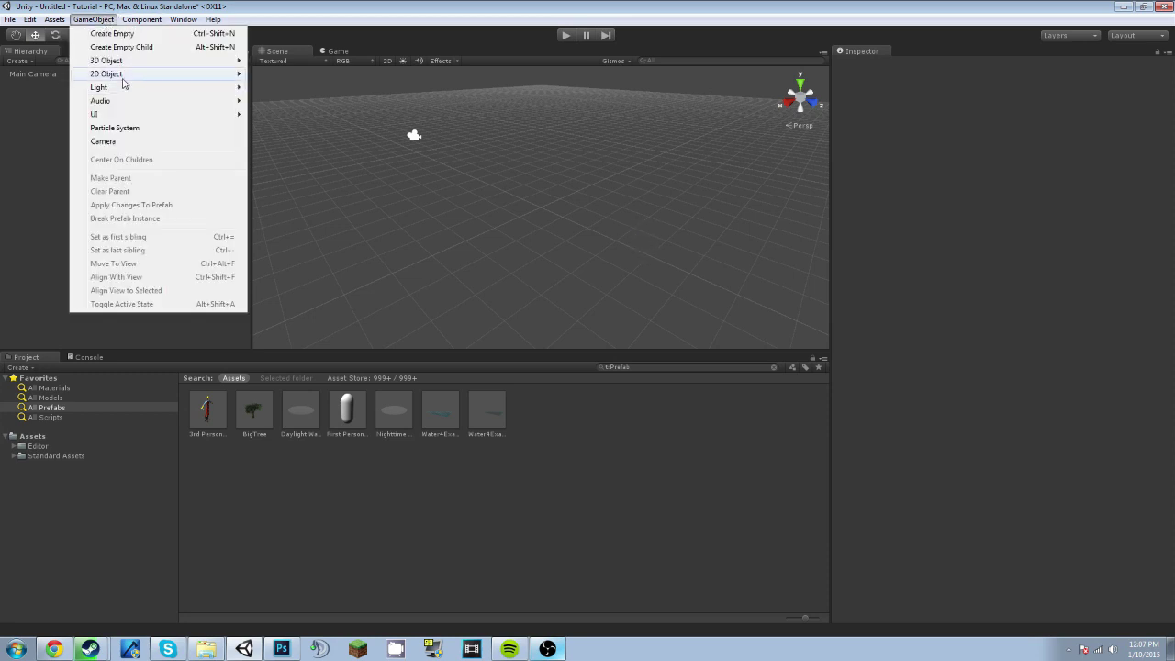
mouse_move(125, 66)
left_click(319, 184)
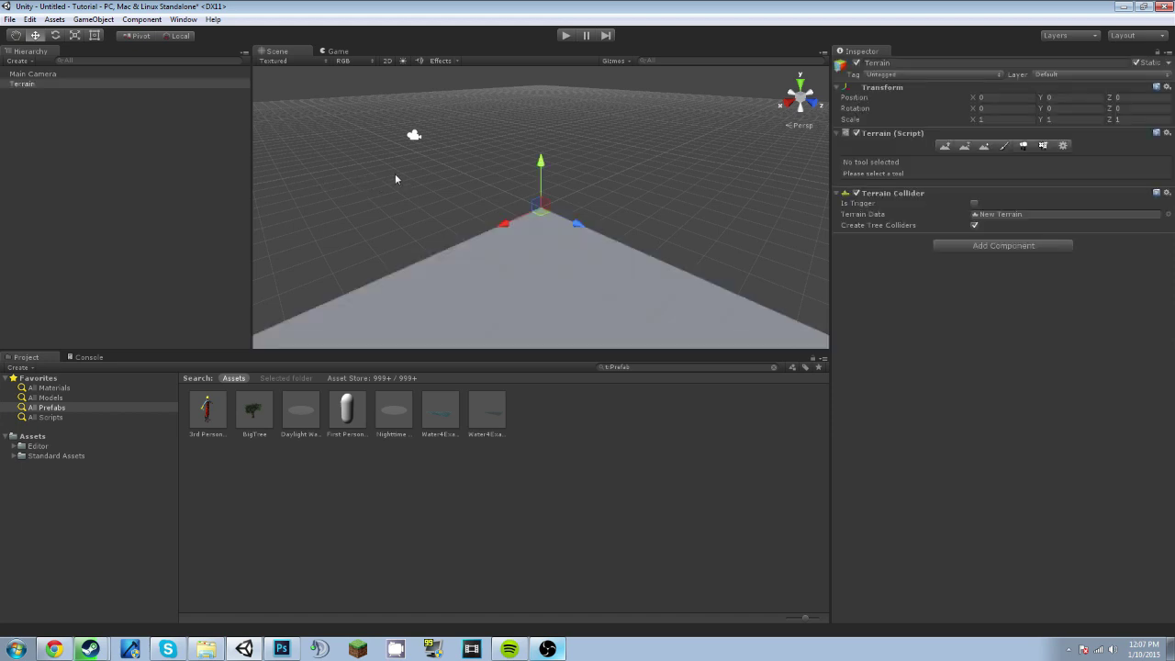
- Switch the terrain to the Paint Texture tool and start adding a new terrain texture
right_click_drag(583, 204, 635, 271)
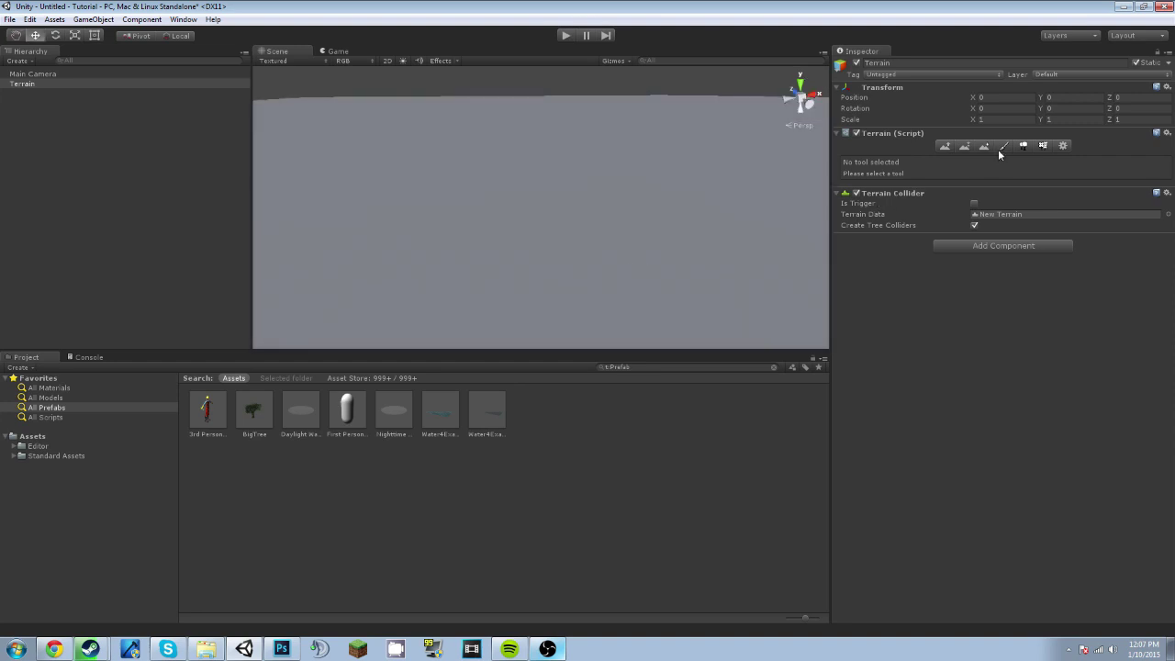
left_click(1005, 147)
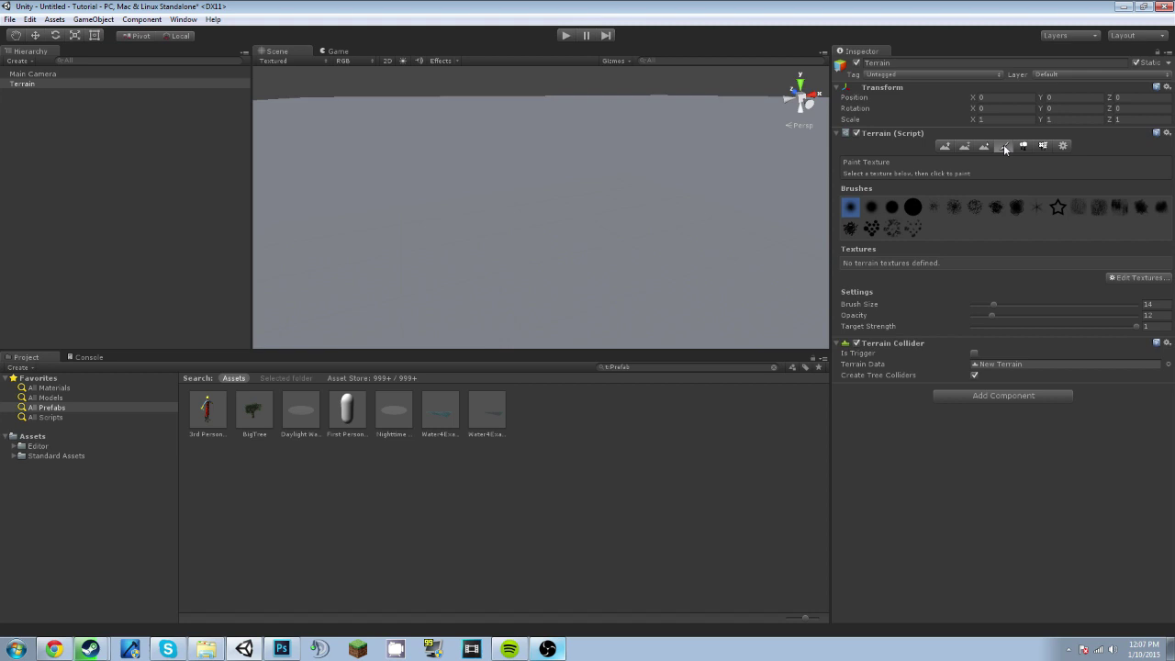
left_click(1123, 278)
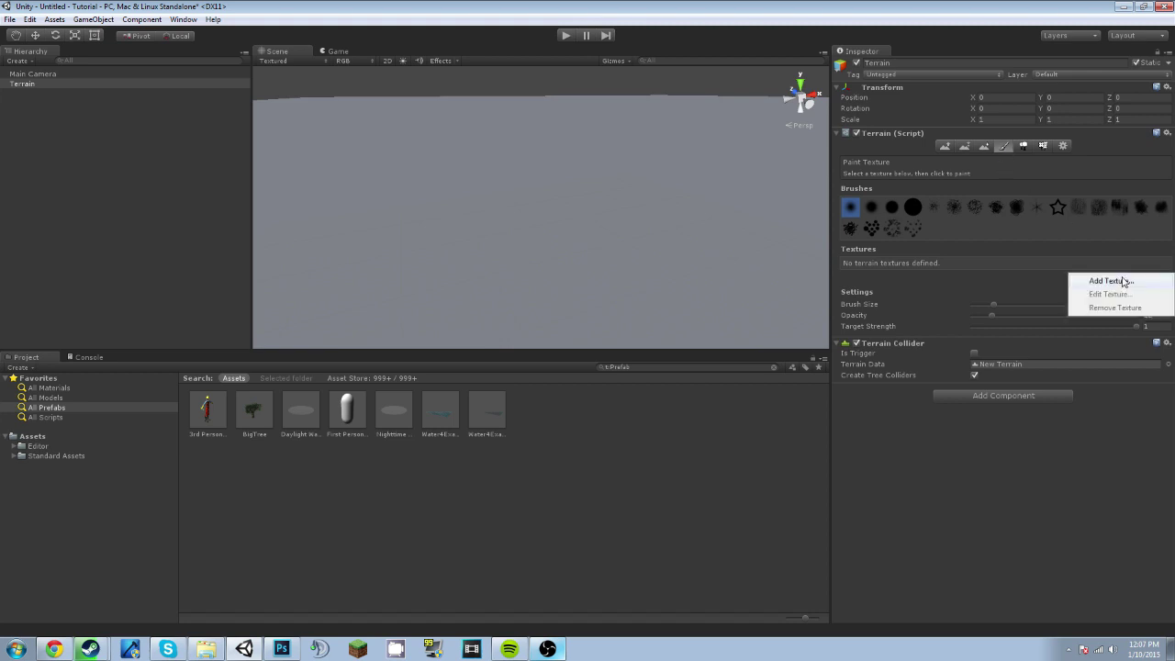
left_click(1121, 281)
left_click(65, 78)
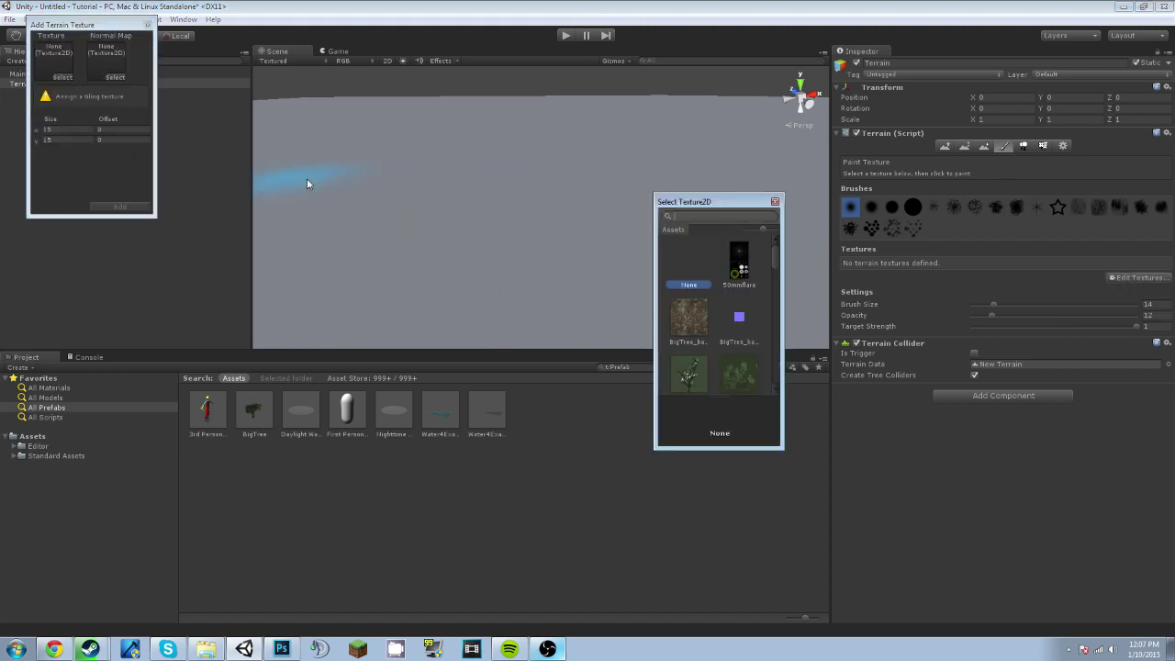
scroll(719, 356, "down", 3)
scroll(719, 356, "down", 4)
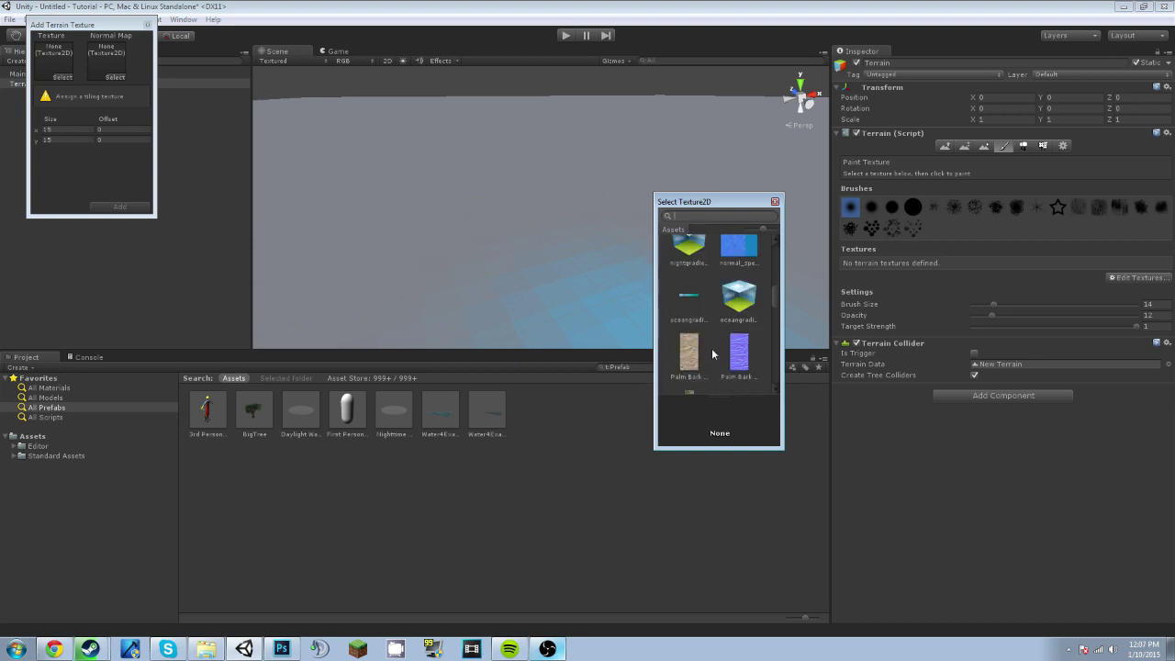
scroll(721, 354, "up", 4)
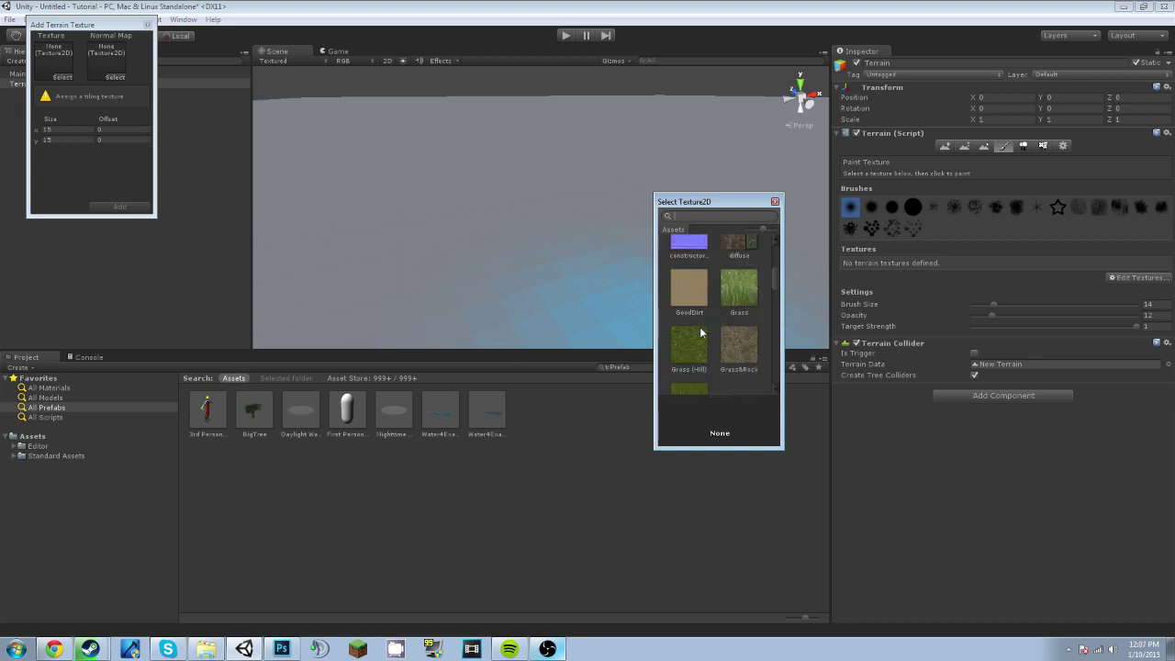
left_click(774, 202)
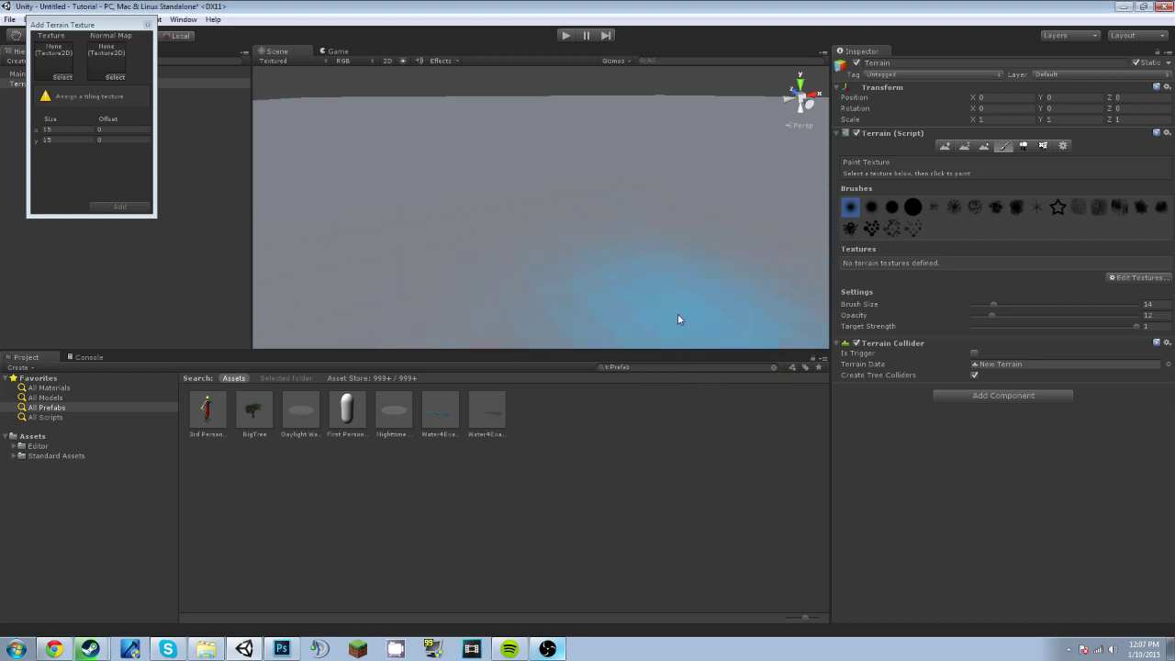
- Import the Grass and Grass2 images from the Textures folder on Local Disk (C:) into the project's Assets folder
left_click(206, 649)
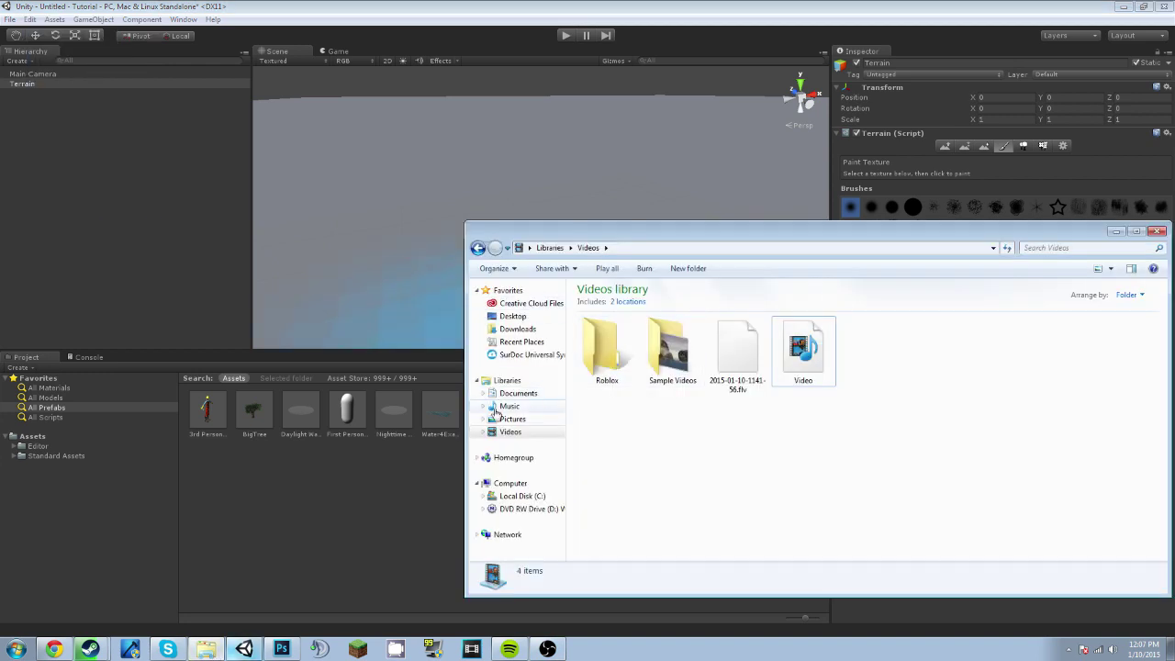
left_click(522, 495)
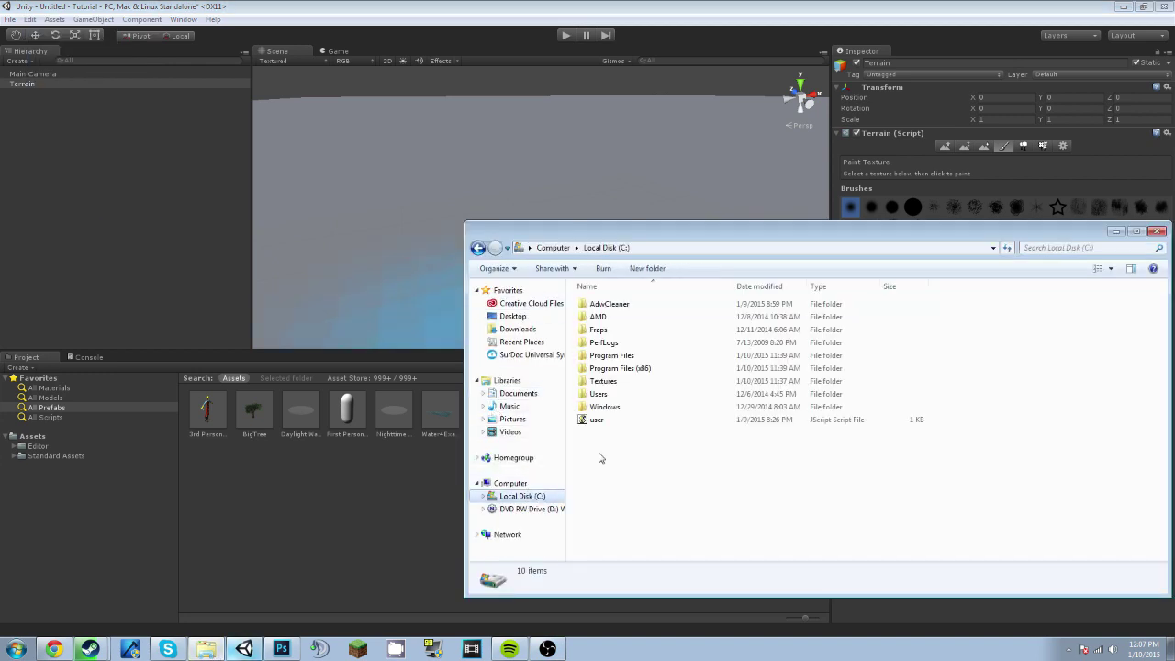
double_click(603, 381)
left_click_drag(668, 385, 630, 324)
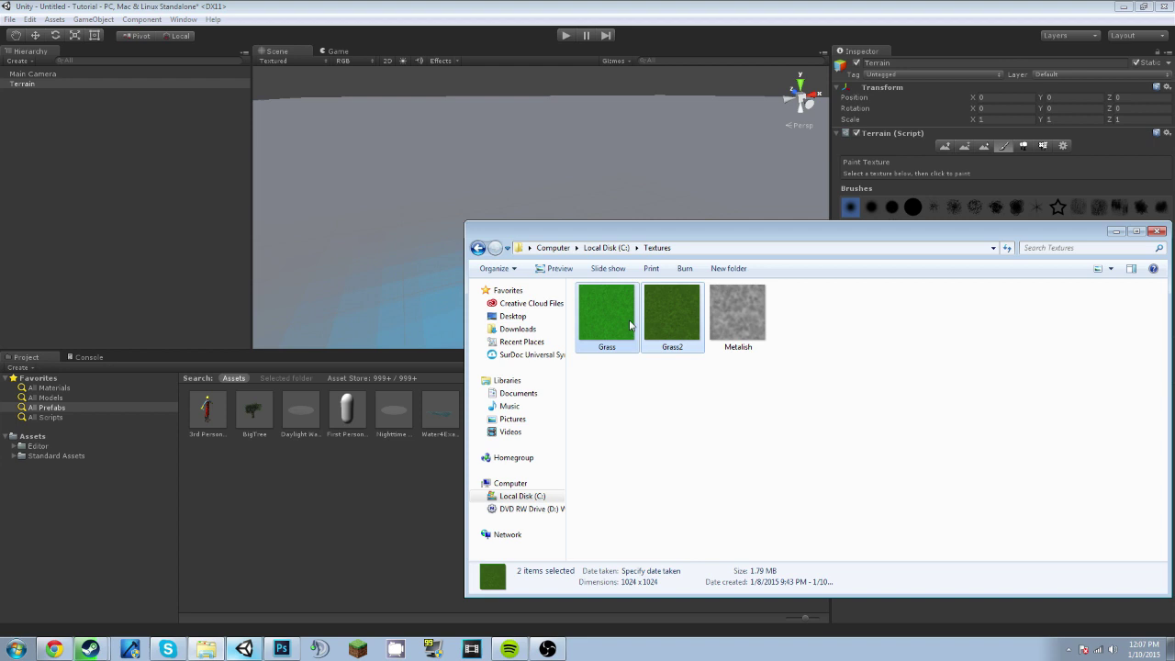
left_click_drag(539, 454, 22, 441)
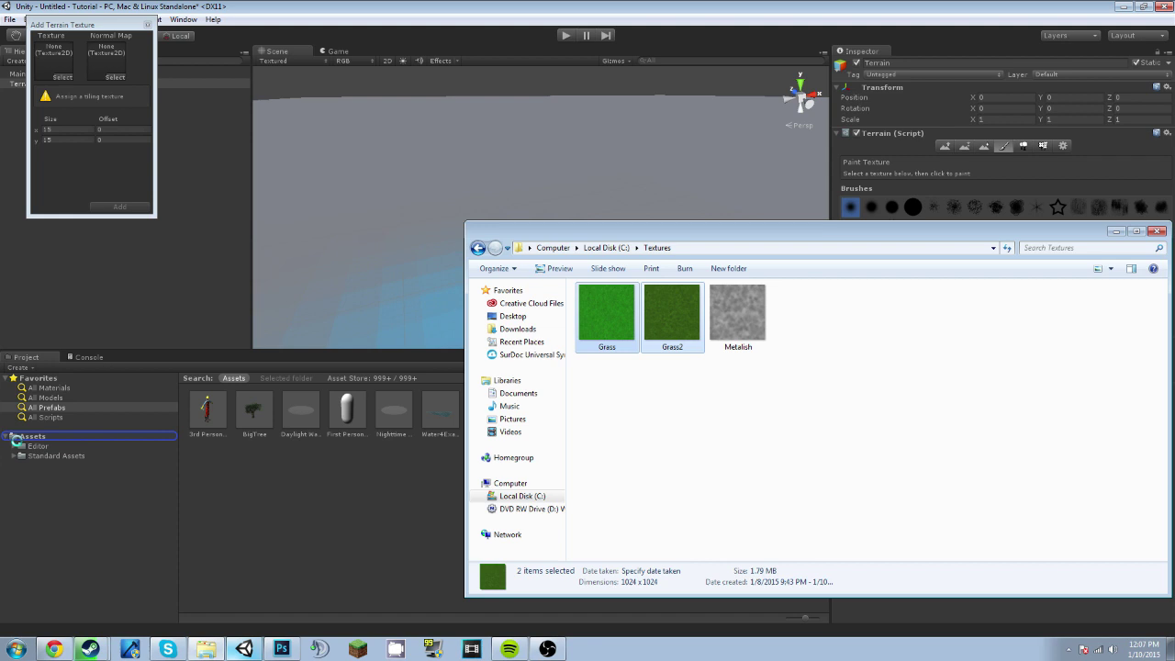
left_click_drag(16, 440, 22, 446)
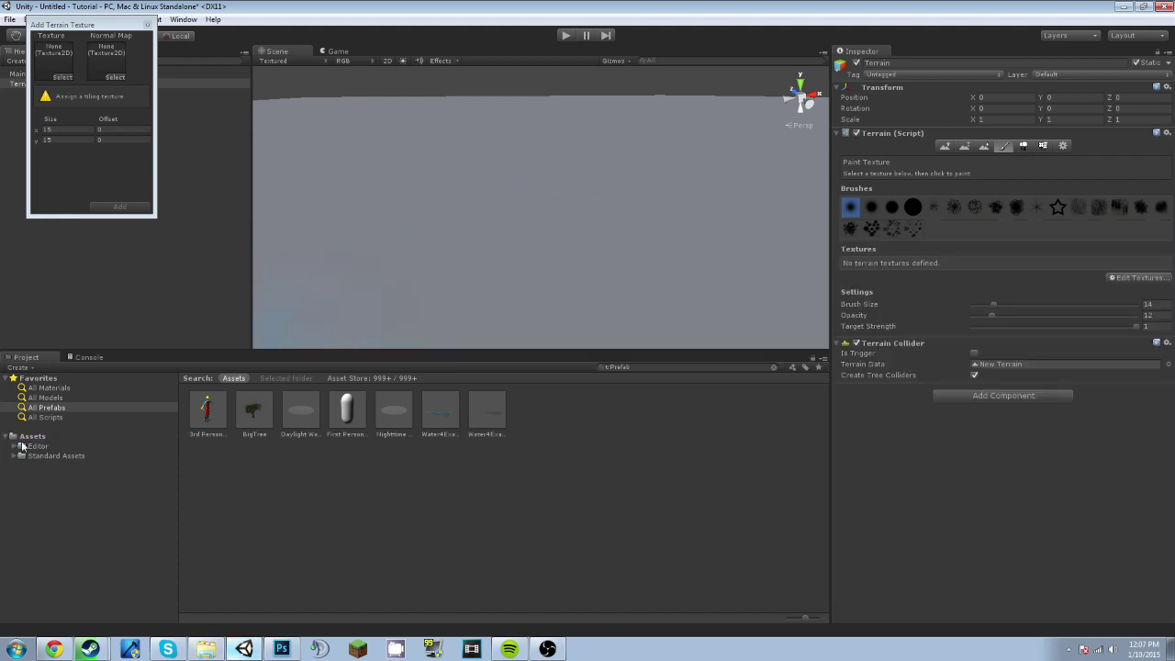
- Search the textures for "grass" and assign the imported plain green Grass2 image as the terrain texture
left_click(57, 76)
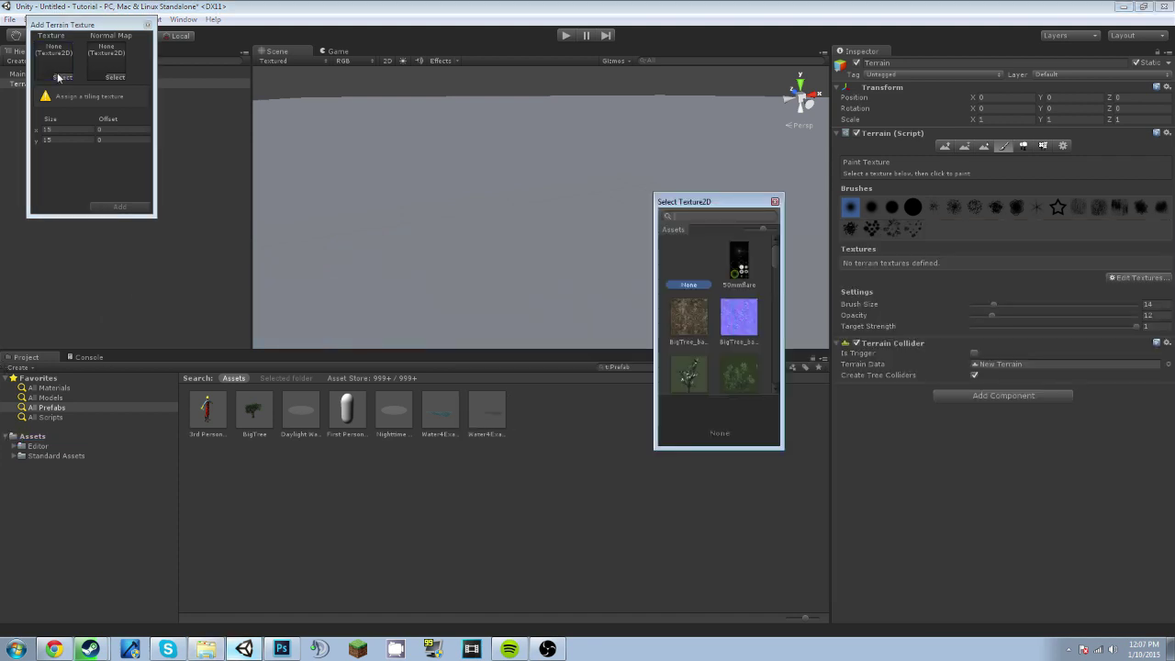
type("grass")
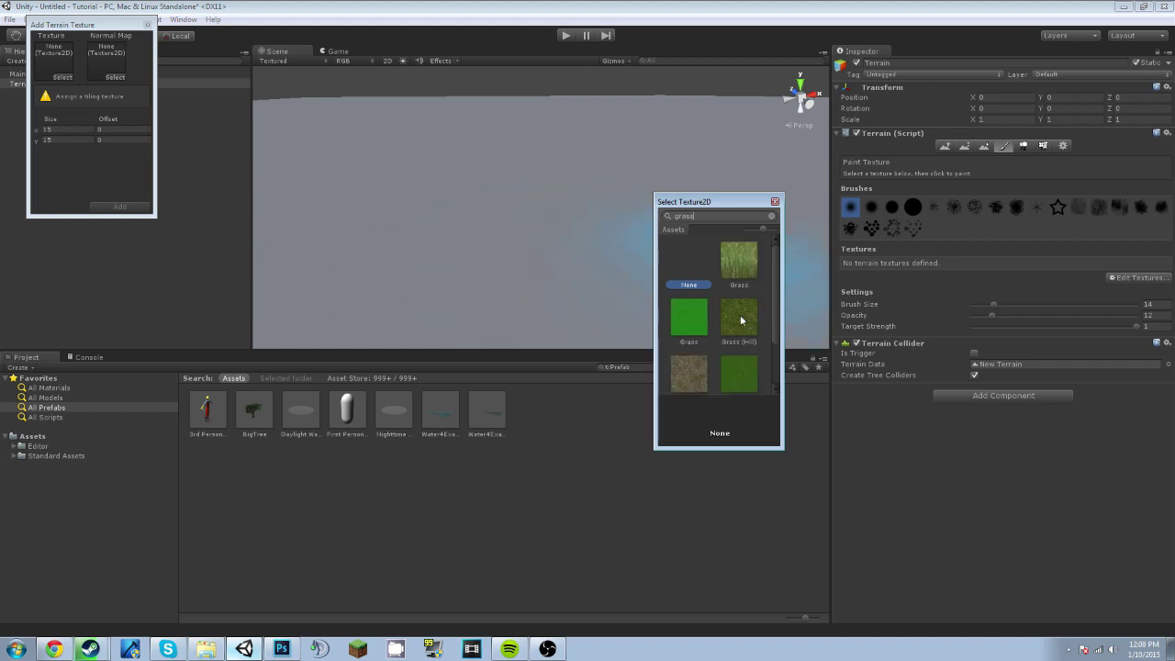
scroll(741, 320, "down", 2)
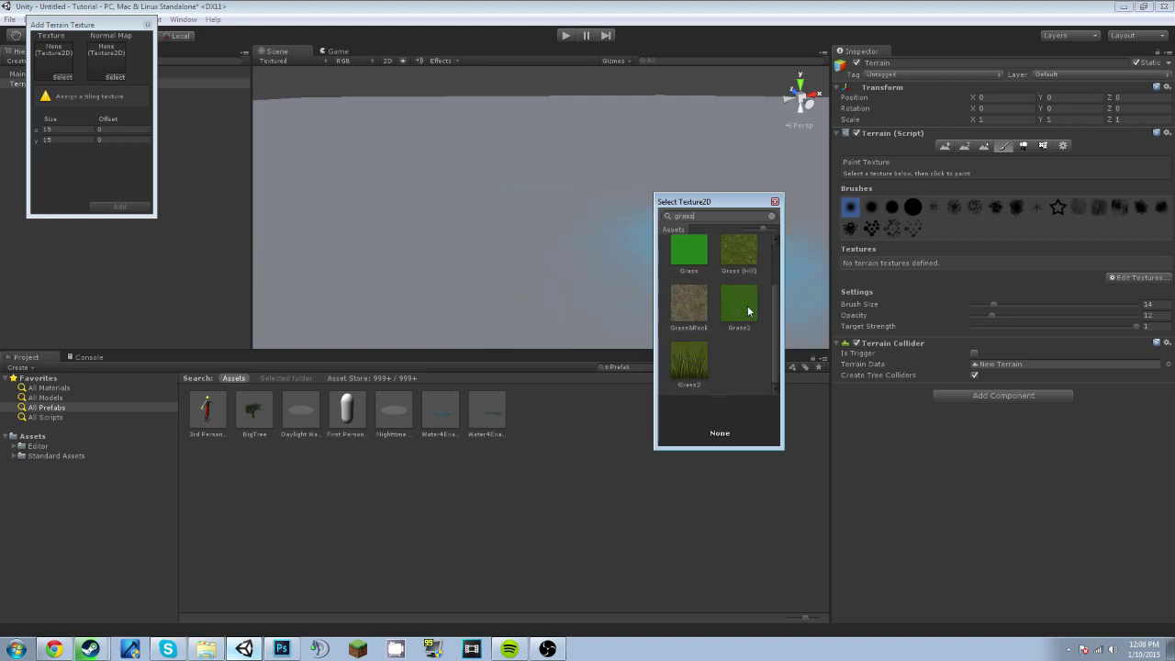
left_click(739, 305)
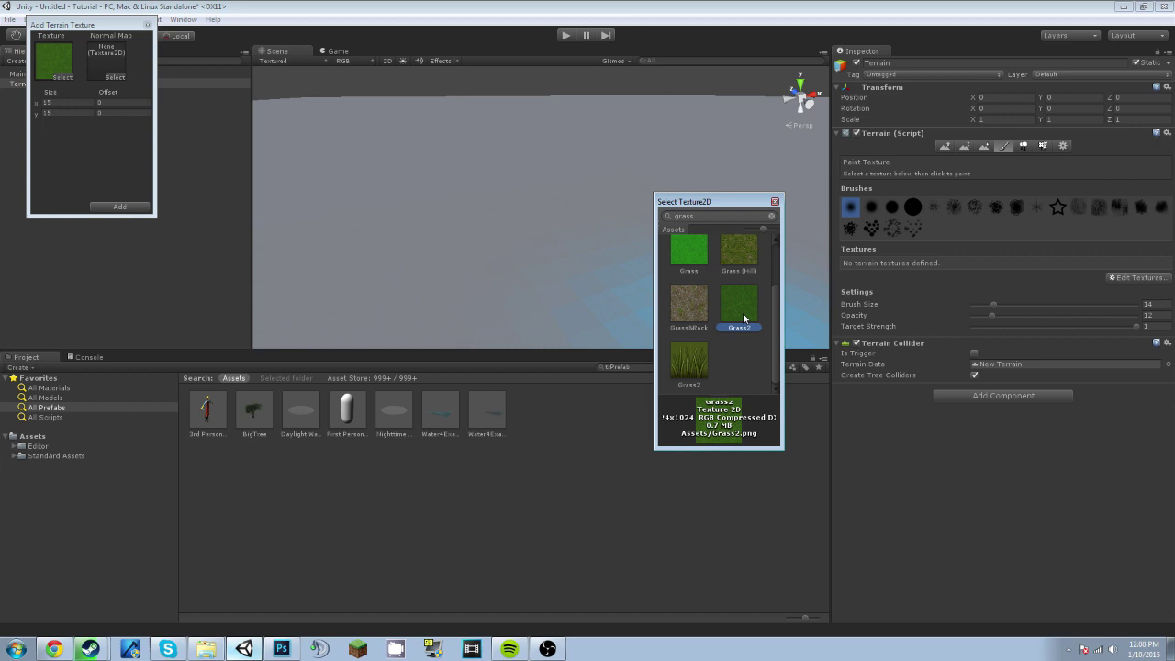
left_click(776, 203)
- Set the grass texture's X tiling size to 2, replace its Y size too, and add the texture to the terrain
left_click_drag(74, 102, 1, 102)
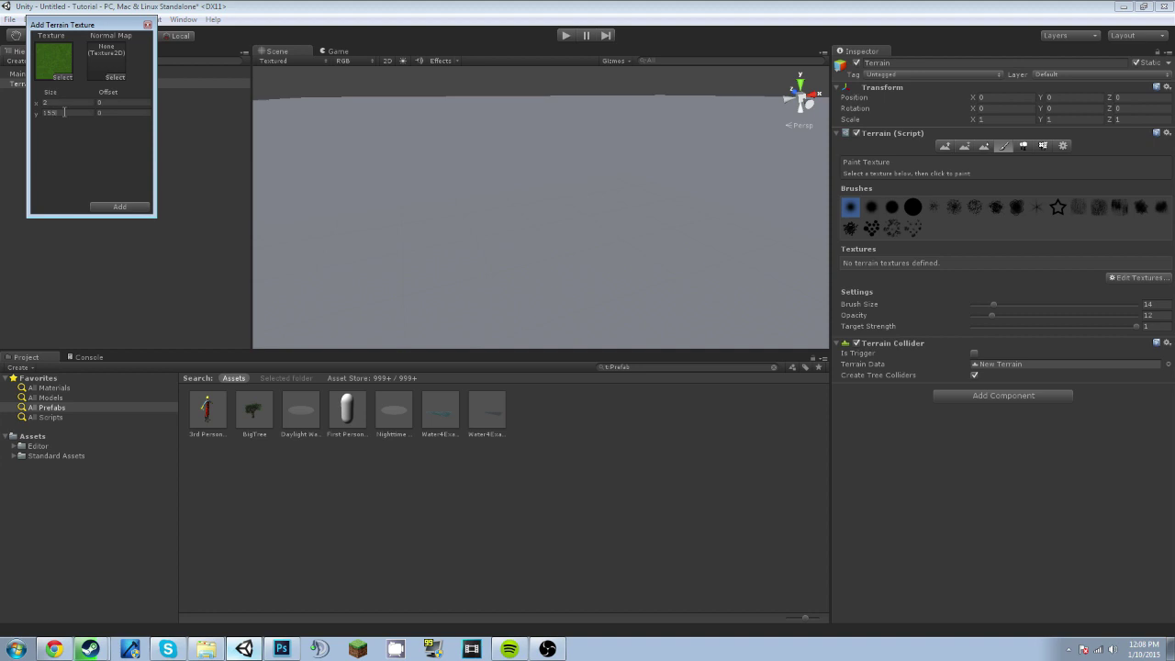
left_click_drag(79, 113, 7, 113)
left_click(119, 207)
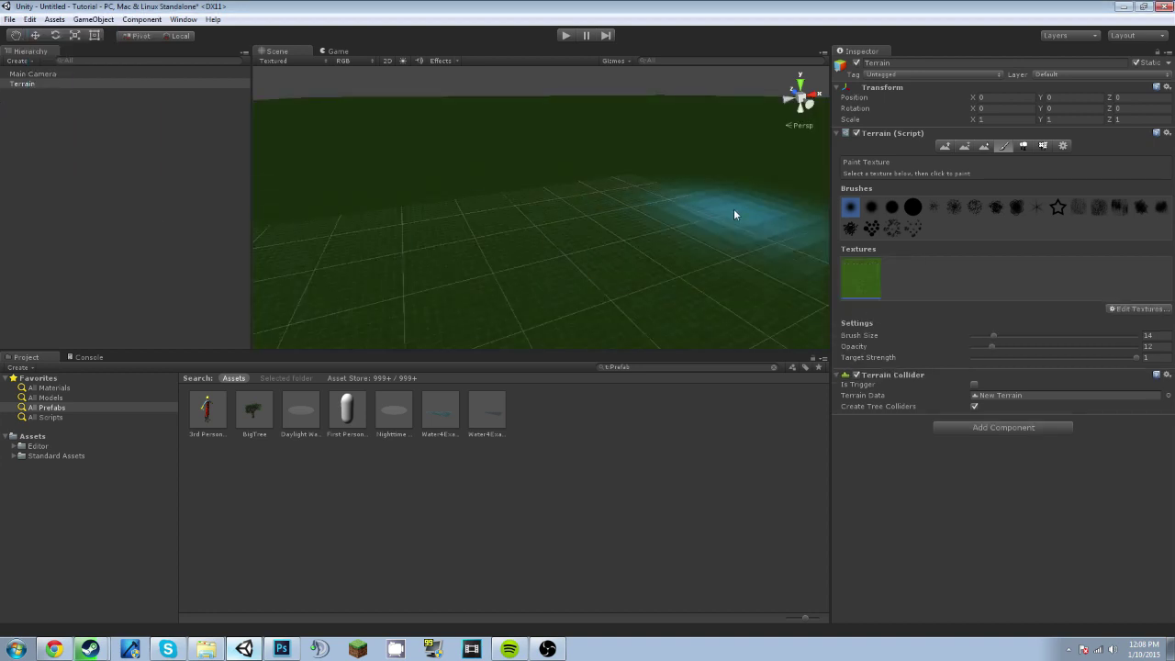
- Add a directional light to the scene and set its shadow type to Soft Shadows
left_click(94, 19)
mouse_move(130, 23)
mouse_move(93, 20)
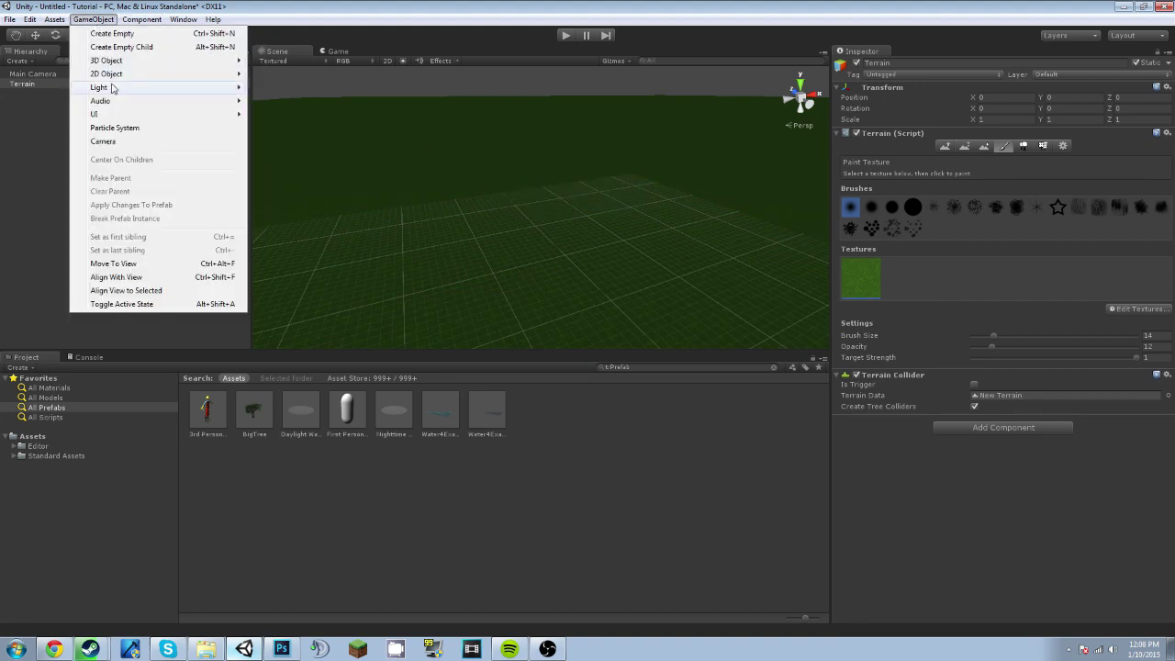
mouse_move(108, 88)
left_click(303, 88)
right_click_drag(464, 147, 478, 181)
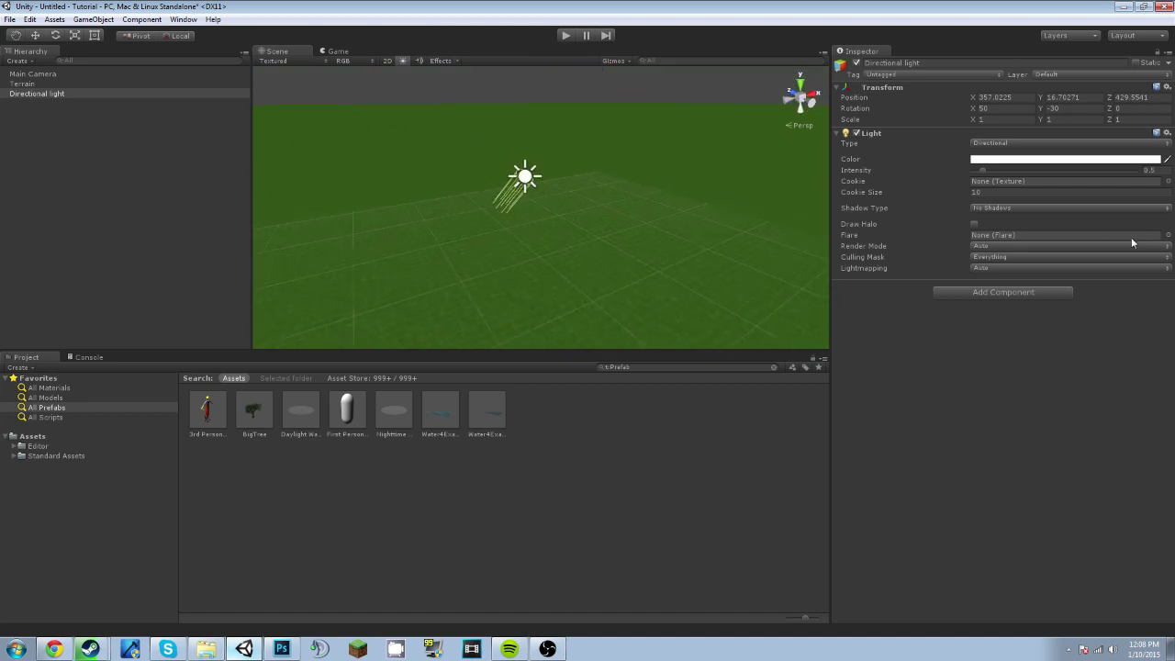
left_click(1084, 209)
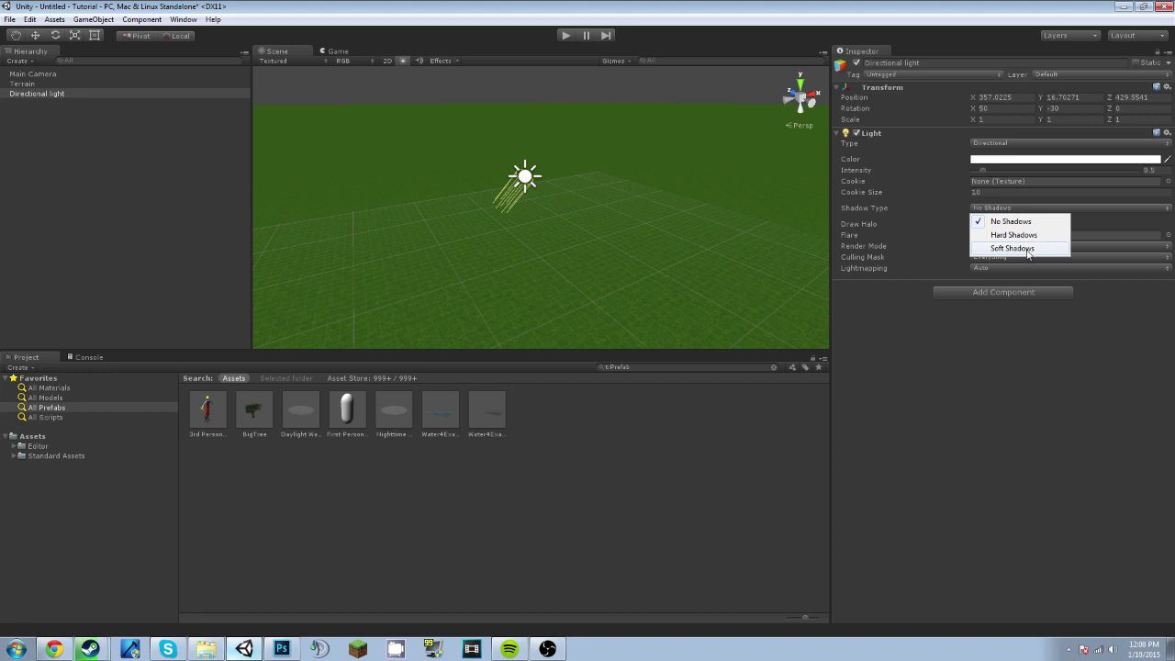
left_click(1027, 253)
- Try raising a cluster of smooth hills on the terrain with the soft round brush, and undo the sculpting
right_click_drag(613, 280, 560, 267)
key("w")
left_click(564, 260)
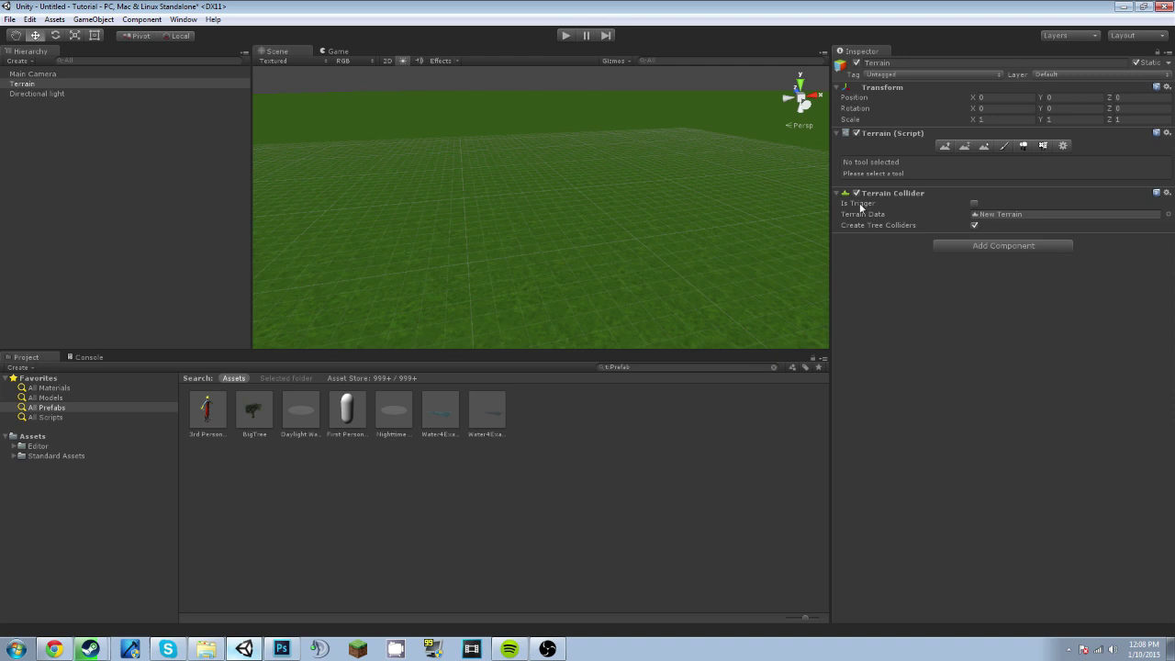
left_click(946, 147)
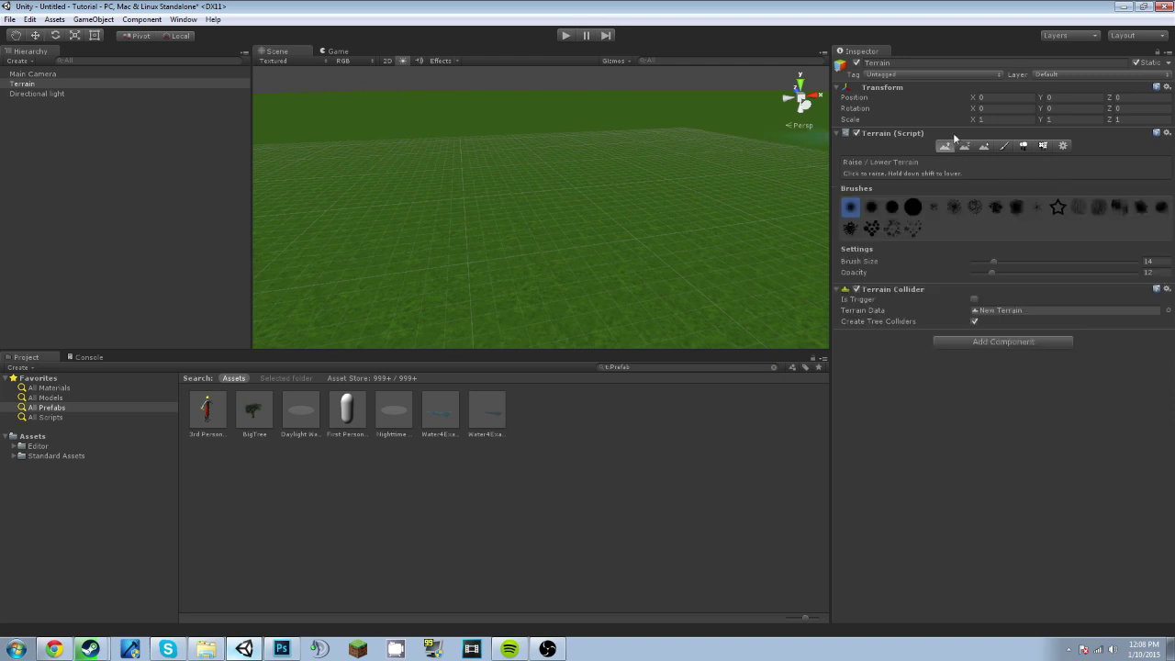
mouse_move(559, 199)
right_mouse_down()
mouse_move(517, 199)
mouse_move(527, 189)
right_mouse_up()
mouse_move(480, 174)
left_mouse_down()
mouse_move(630, 214)
mouse_move(722, 132)
mouse_move(657, 130)
mouse_move(545, 189)
mouse_move(296, 218)
mouse_move(434, 136)
left_mouse_up()
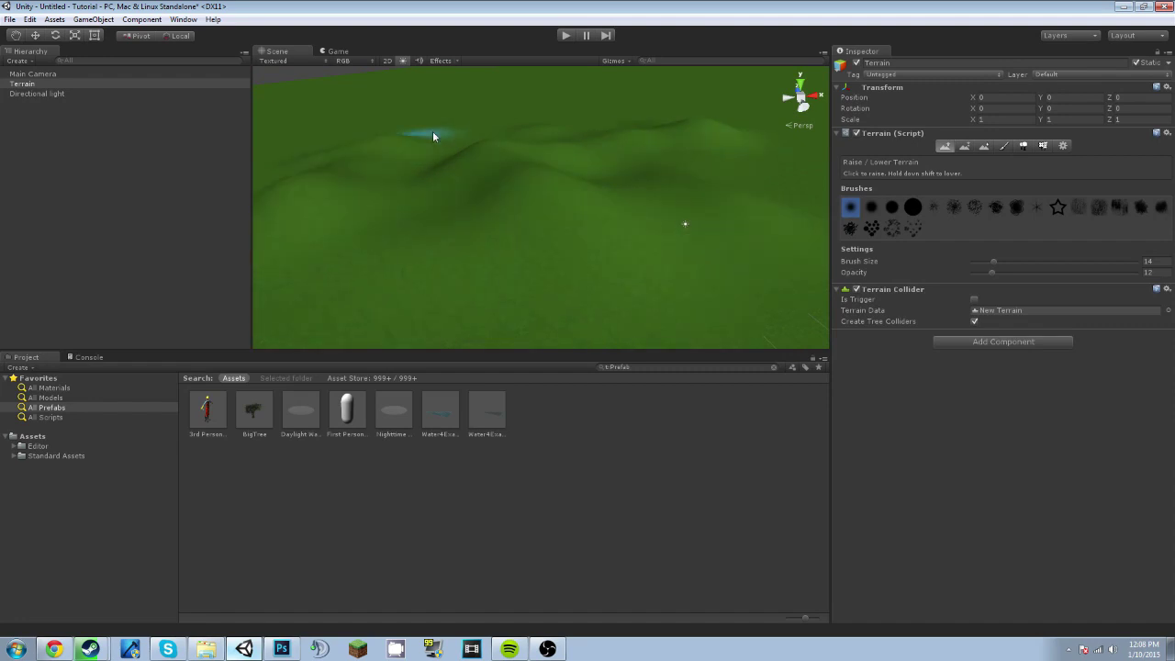
mouse_move(568, 117)
left_mouse_down()
mouse_move(780, 174)
mouse_move(564, 119)
mouse_move(582, 242)
mouse_move(472, 233)
mouse_move(441, 157)
left_mouse_up()
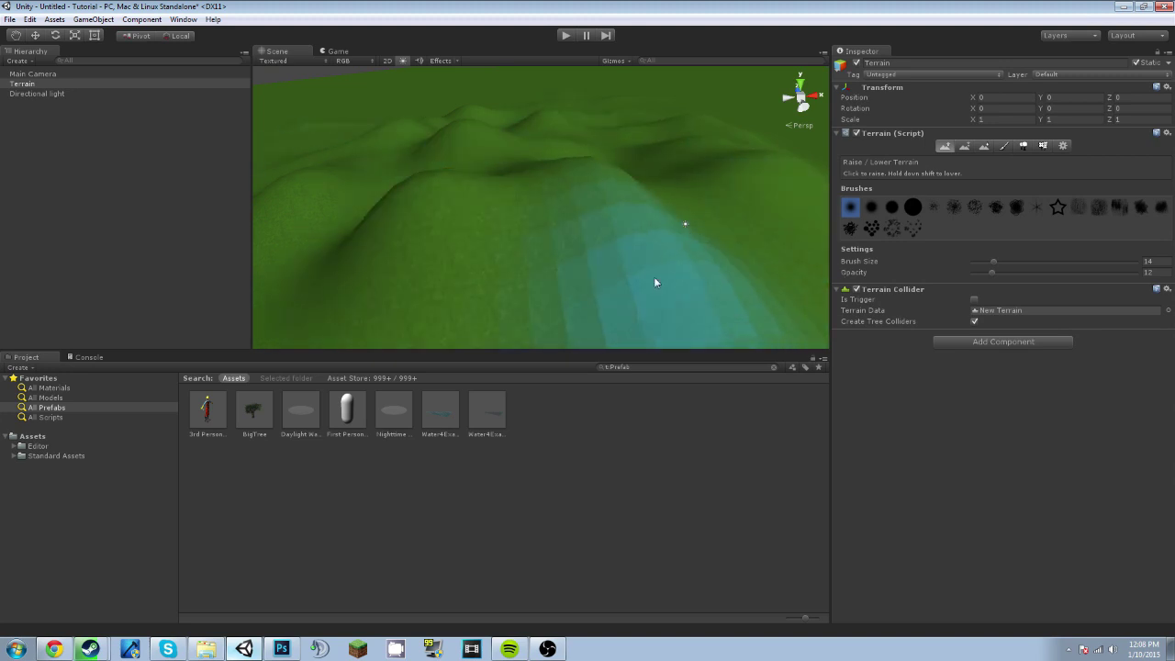
left_click_drag(653, 276, 705, 158, "alt")
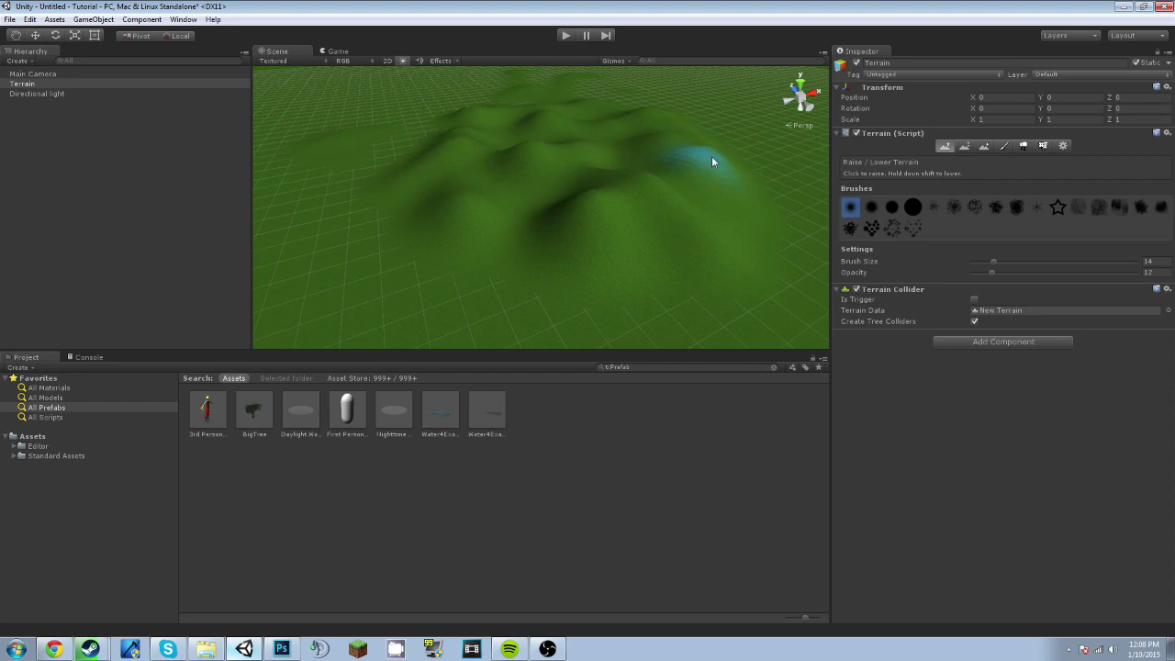
key("ctrl+z")
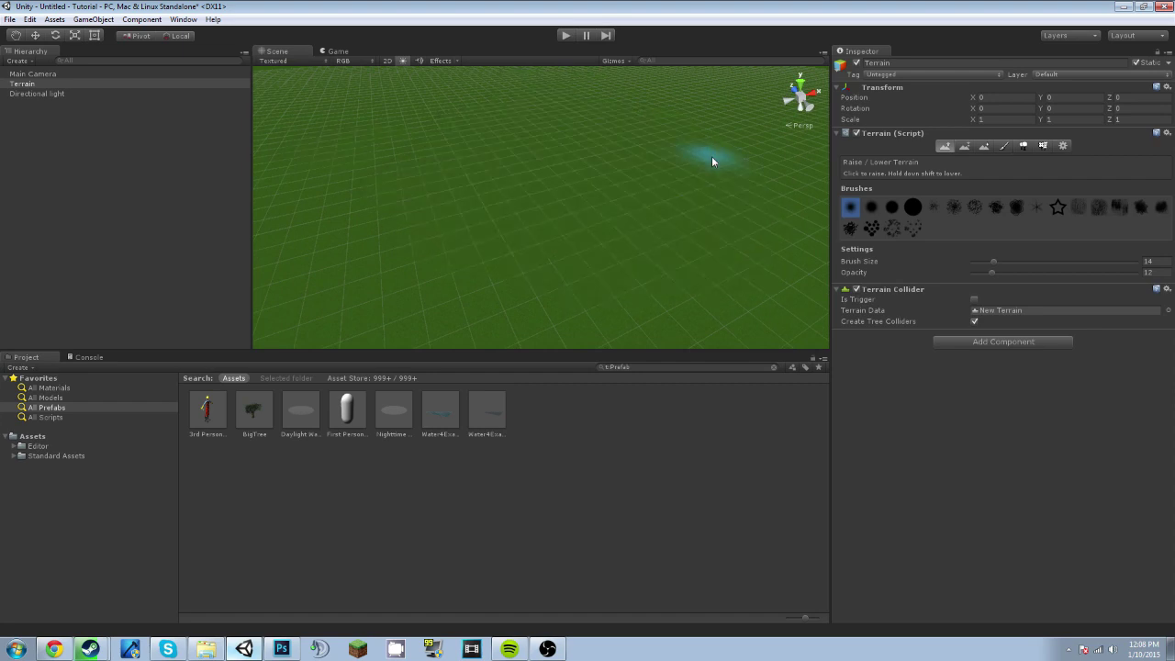
- Set the terrain's heightmap resolution to 2049 and its control texture resolution to 2048
left_click(1062, 146)
scroll(1056, 459, "down", 1)
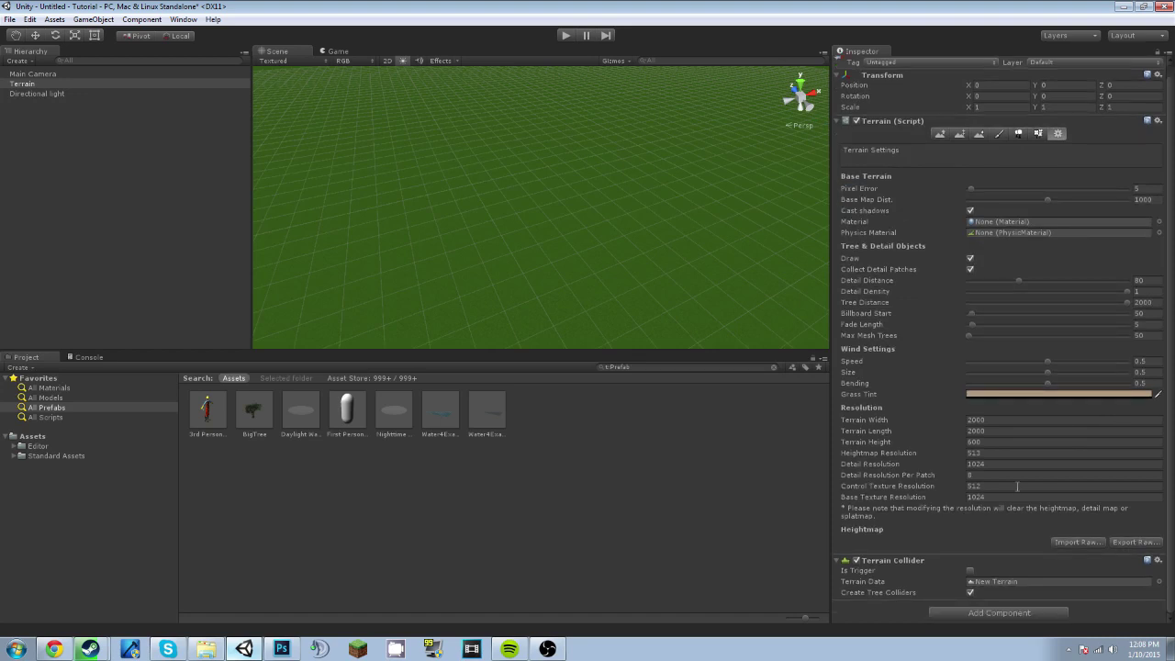
left_click(1025, 453)
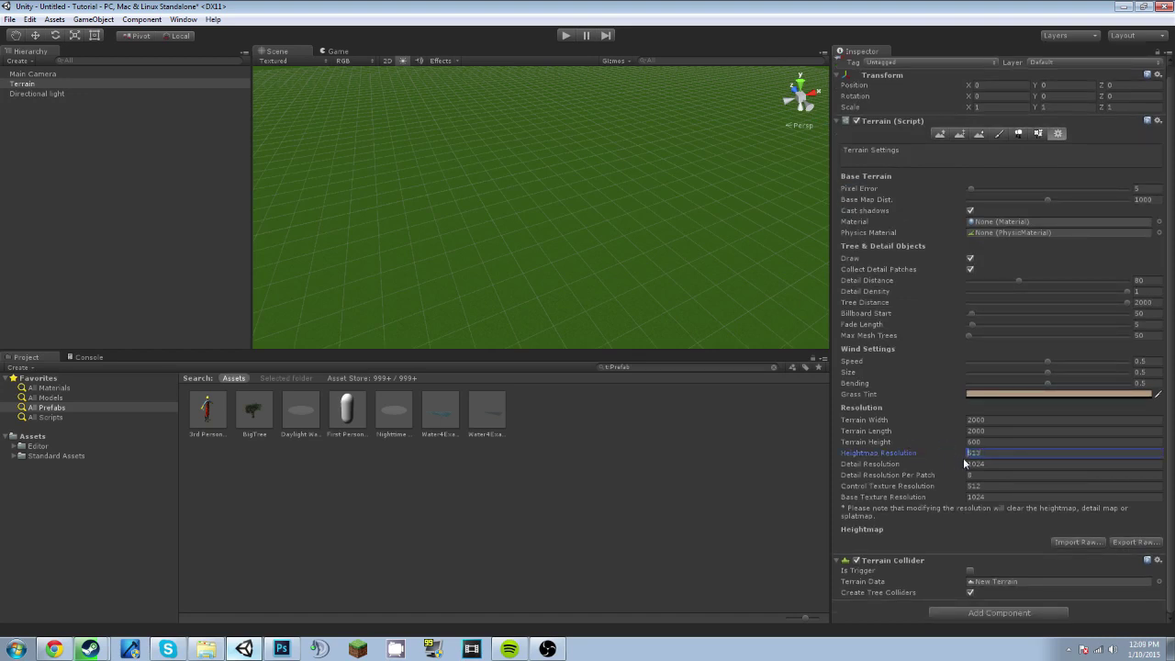
type("200")
left_click(1015, 486)
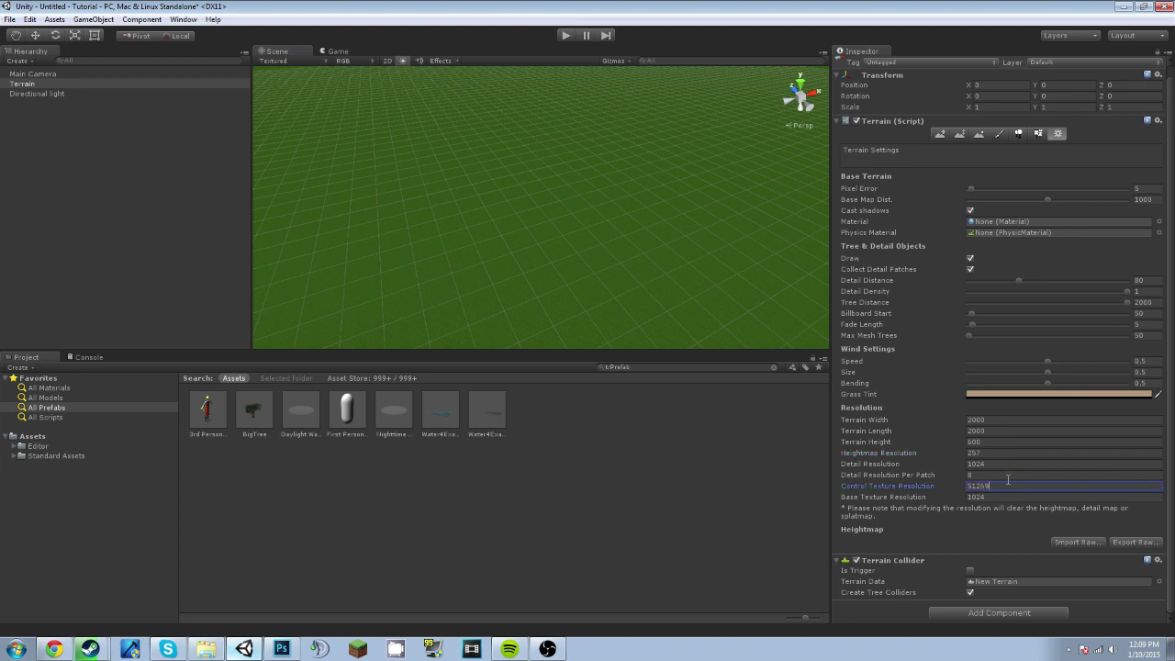
left_click(993, 453)
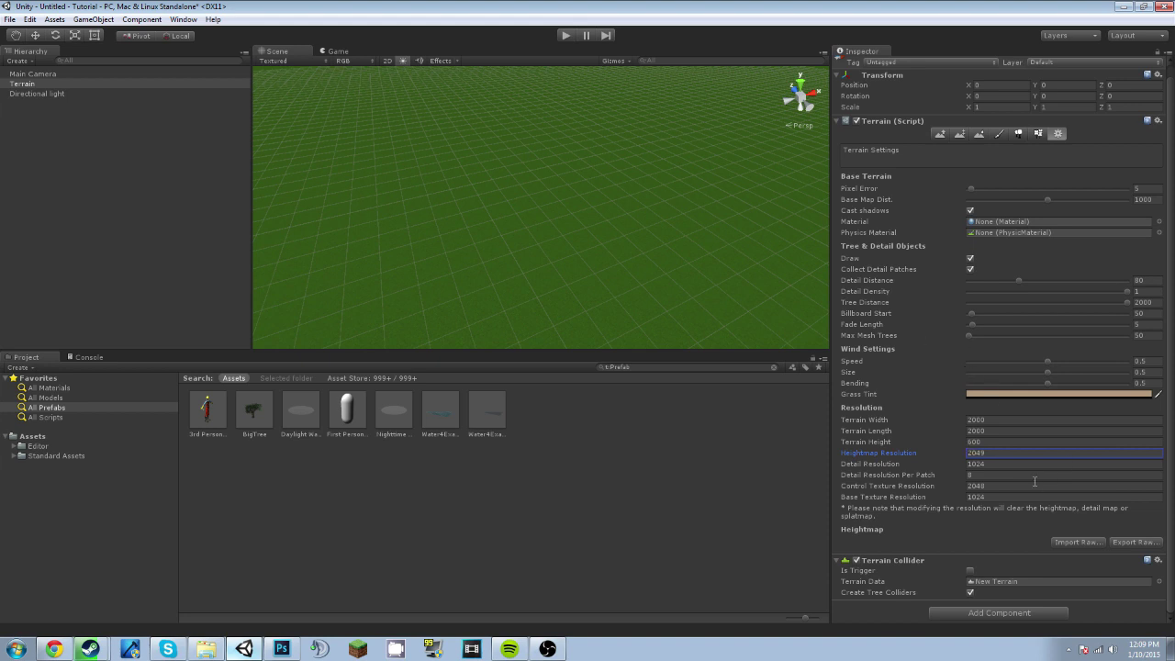
- Raise a rough, rocky mound on the flat terrain using the spotted brush of the Raise / Lower Terrain tool
left_click(941, 134)
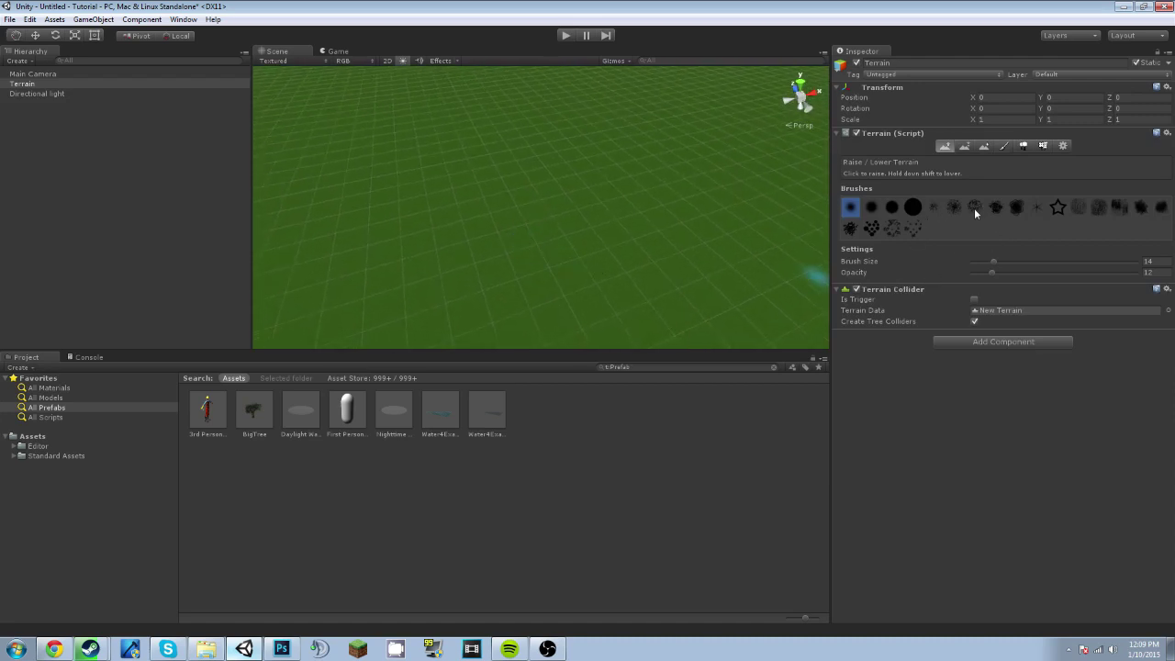
left_click(871, 227)
mouse_move(610, 243)
left_mouse_down()
mouse_move(492, 254)
mouse_move(527, 237)
mouse_move(555, 269)
mouse_move(608, 253)
mouse_move(597, 289)
mouse_move(488, 286)
mouse_move(518, 301)
mouse_move(695, 308)
mouse_move(644, 263)
mouse_move(634, 231)
mouse_move(661, 233)
left_mouse_up()
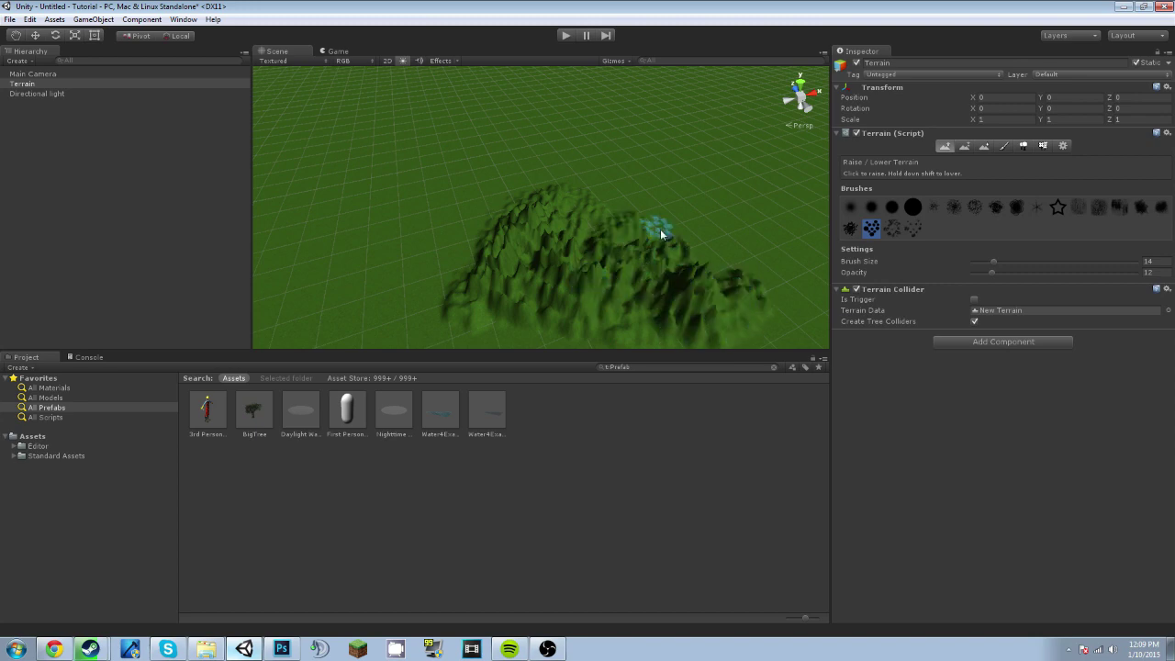
- Examine the rocky mound up close and undo its sculpting so the terrain is flat
key("w")
right_click_drag(661, 233, 625, 225)
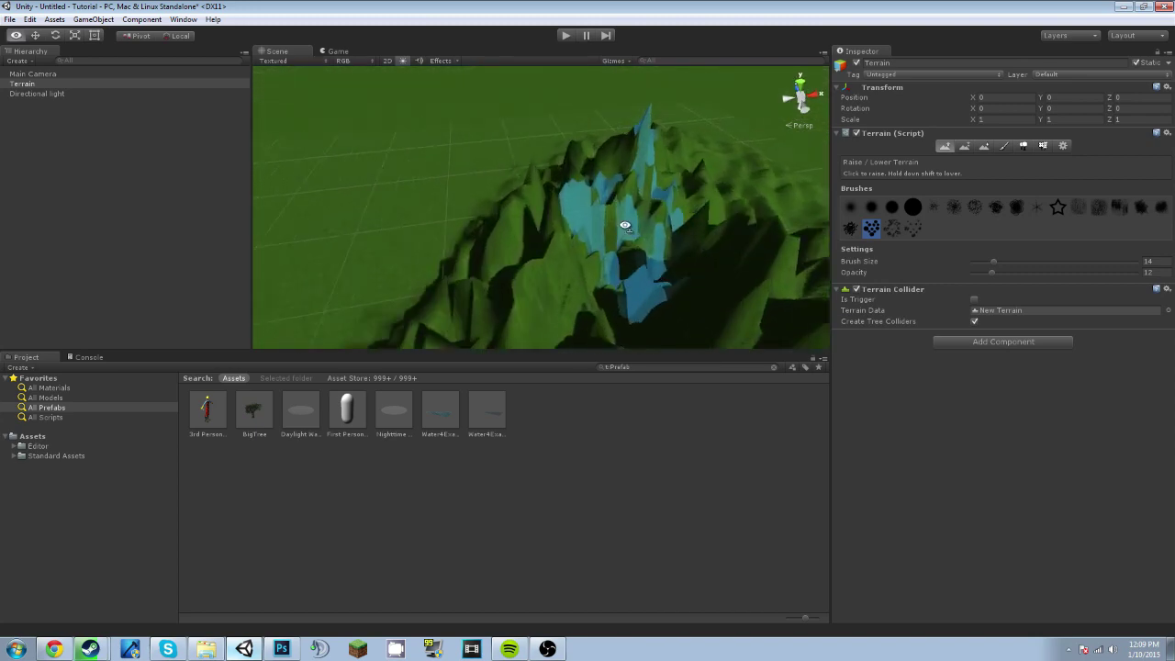
mouse_move(625, 225)
left_mouse_down("alt")
mouse_move(651, 210)
mouse_move(639, 228)
mouse_move(679, 230)
left_mouse_up("alt")
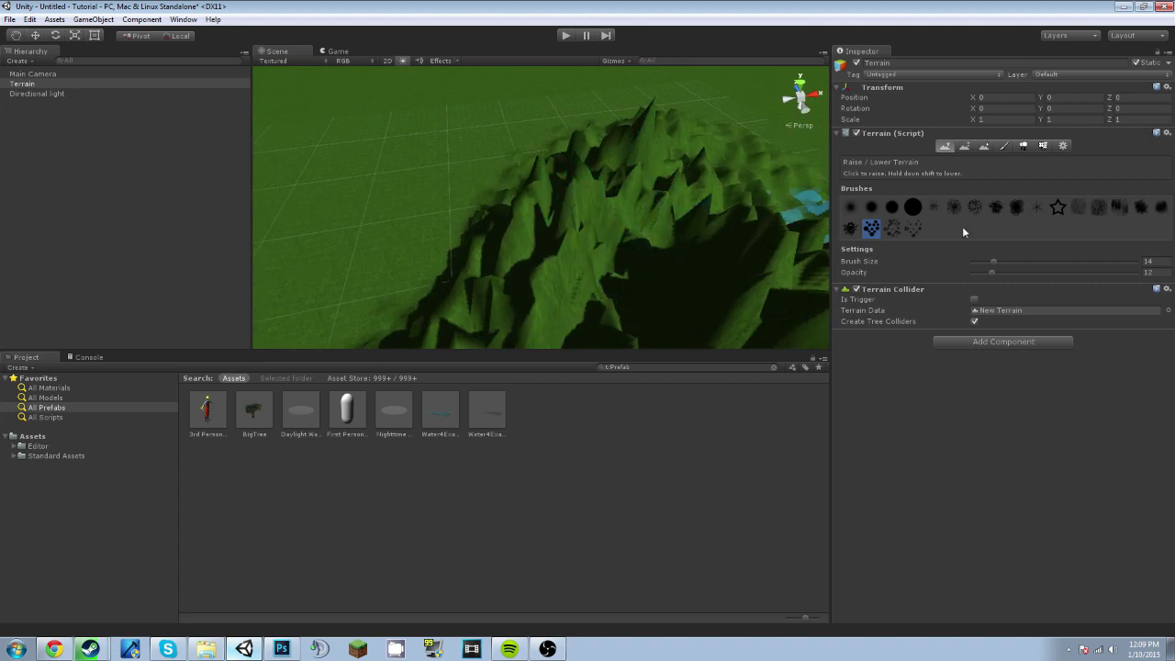
key("ctrl+z")
- Raise a range of hills with tall peaks on the flat terrain using the large ragged blotch brush of the Raise / Lower Terrain tool
left_click(1016, 207)
mouse_move(611, 202)
left_mouse_down()
mouse_move(451, 231)
mouse_move(695, 273)
mouse_move(303, 292)
mouse_move(368, 141)
mouse_move(582, 230)
mouse_move(545, 251)
mouse_move(595, 237)
left_mouse_up()
scroll(581, 231, "down", 5)
key("ctrl+z")
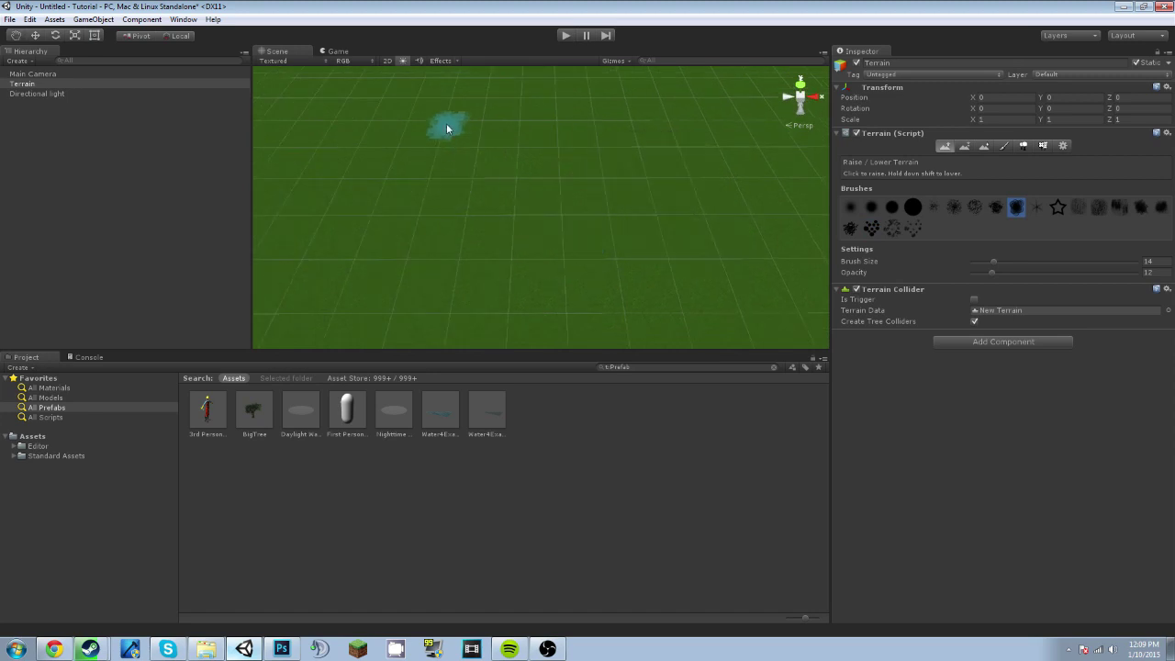
mouse_move(554, 193)
left_mouse_down()
mouse_move(402, 170)
mouse_move(382, 181)
mouse_move(531, 223)
mouse_move(351, 188)
mouse_move(546, 165)
mouse_move(491, 299)
mouse_move(575, 142)
mouse_move(328, 283)
mouse_move(697, 214)
mouse_move(517, 168)
mouse_move(581, 139)
mouse_move(582, 236)
mouse_move(624, 221)
mouse_move(656, 178)
mouse_move(659, 194)
mouse_move(588, 304)
mouse_move(344, 286)
mouse_move(300, 280)
mouse_move(242, 195)
mouse_move(181, 153)
mouse_move(215, 137)
mouse_move(279, 200)
mouse_move(359, 236)
mouse_move(805, 189)
left_mouse_up()
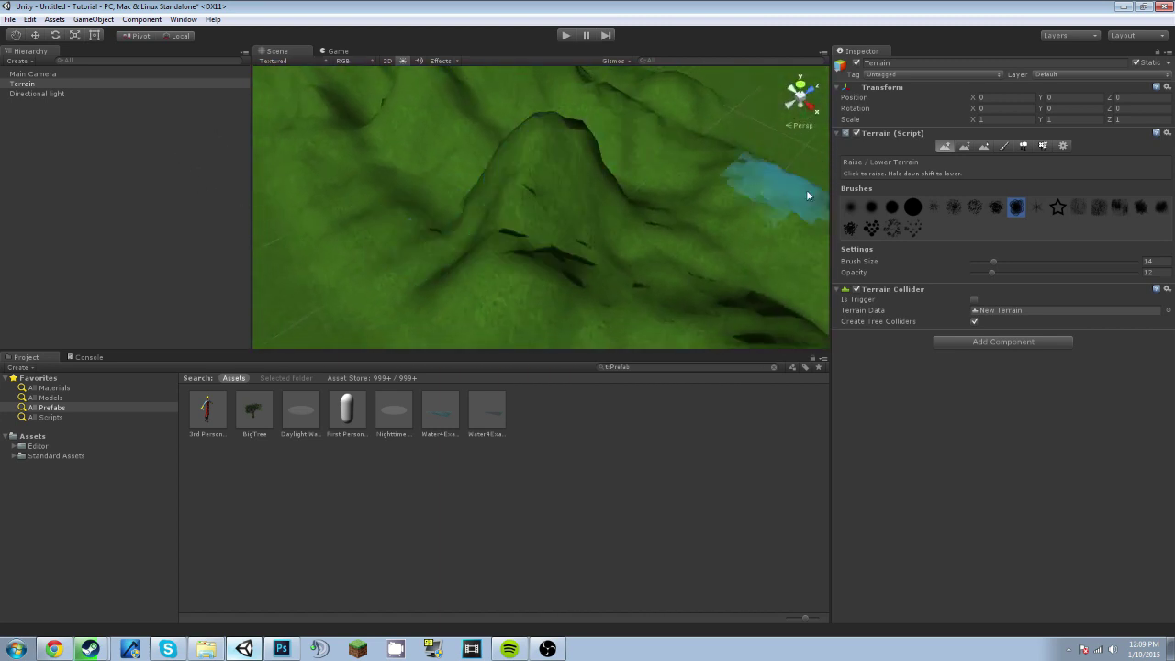
- Smooth the peaks, slopes and outer edges all around the hills with the Smooth Height tool
left_click(985, 147)
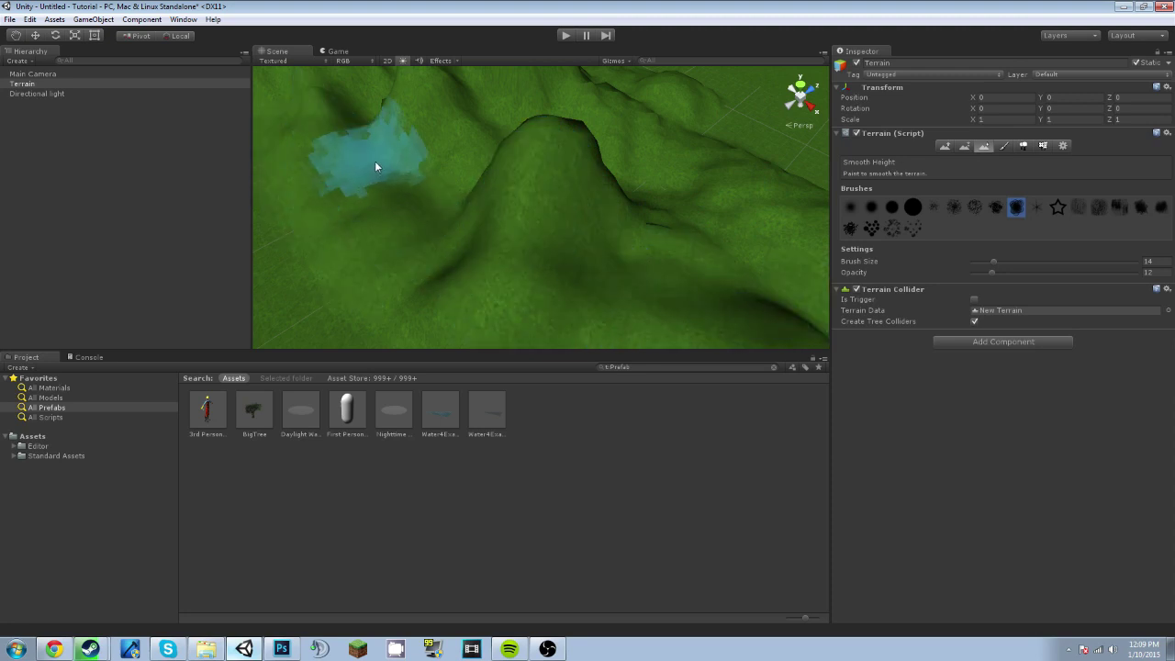
mouse_move(523, 229)
left_mouse_down("alt")
mouse_move(620, 302)
mouse_move(490, 249)
mouse_move(432, 283)
mouse_move(473, 271)
mouse_move(693, 300)
mouse_move(657, 358)
left_mouse_up("alt")
left_click_drag(542, 198, 618, 254, "alt")
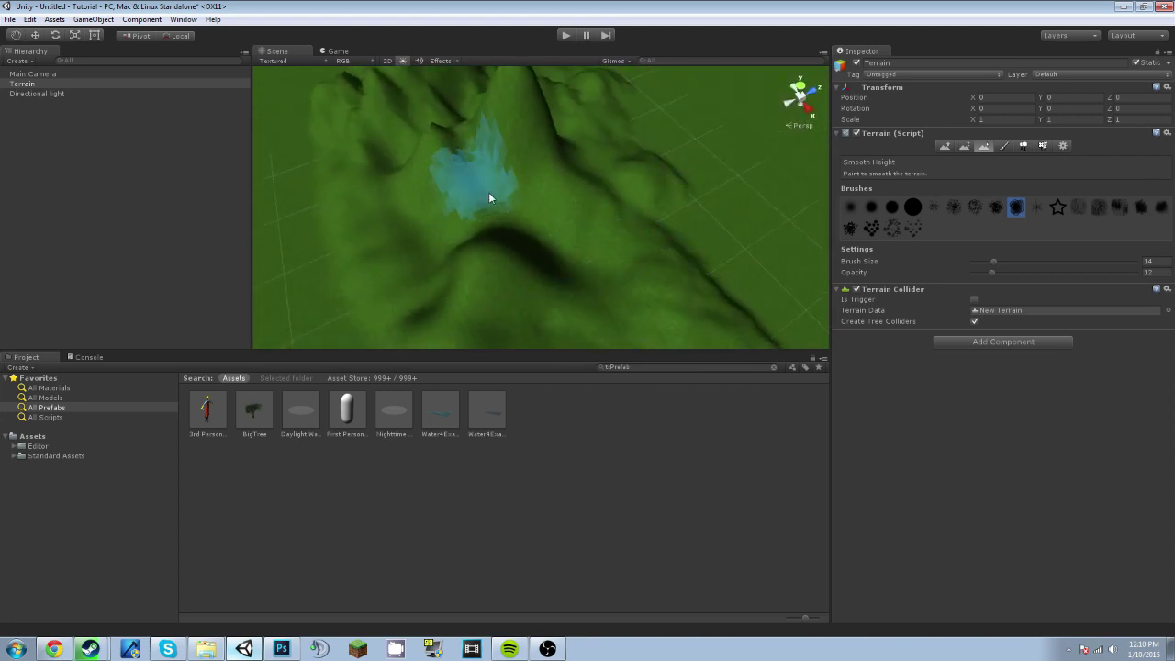
mouse_move(487, 190)
left_mouse_down("alt")
mouse_move(597, 189)
mouse_move(651, 217)
mouse_move(485, 165)
mouse_move(402, 255)
mouse_move(338, 157)
mouse_move(349, 234)
left_mouse_up("alt")
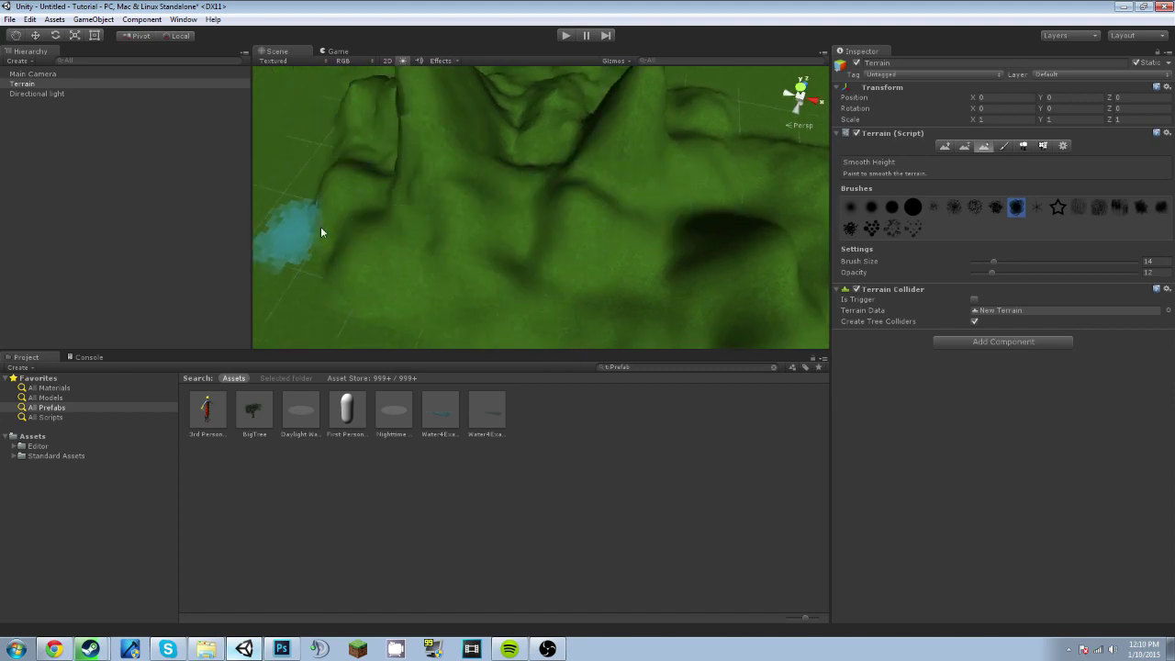
mouse_move(463, 164)
left_mouse_down("alt")
mouse_move(483, 191)
mouse_move(550, 205)
mouse_move(620, 306)
left_mouse_up("alt")
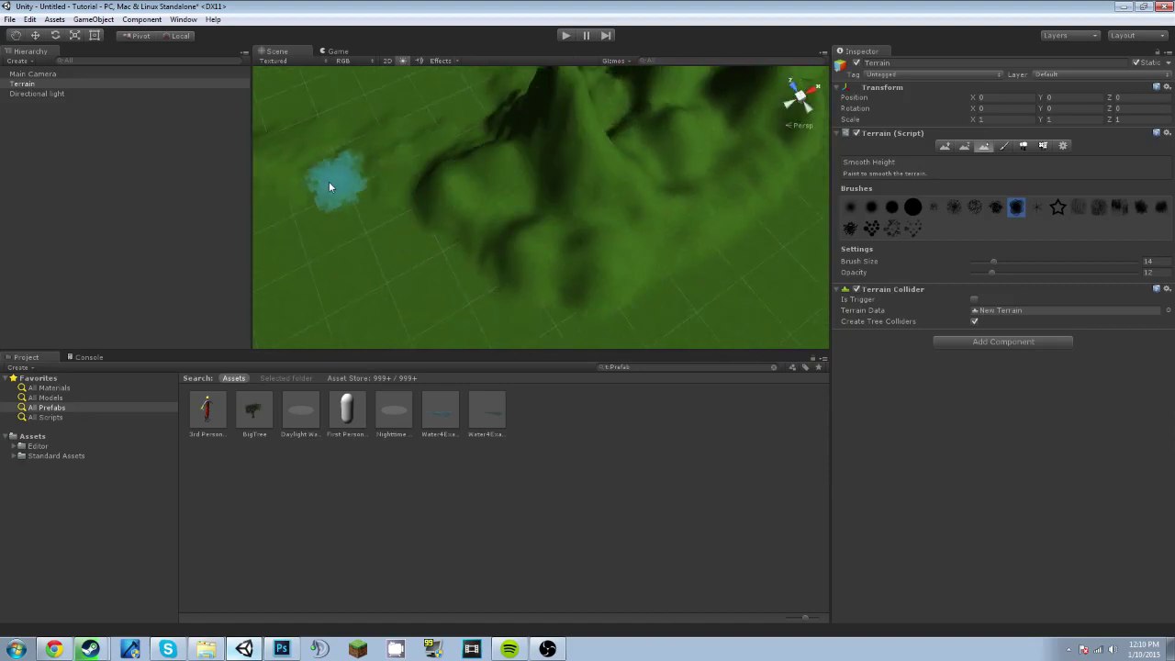
mouse_move(529, 195)
left_mouse_down("alt")
mouse_move(689, 140)
mouse_move(697, 178)
left_mouse_up("alt")
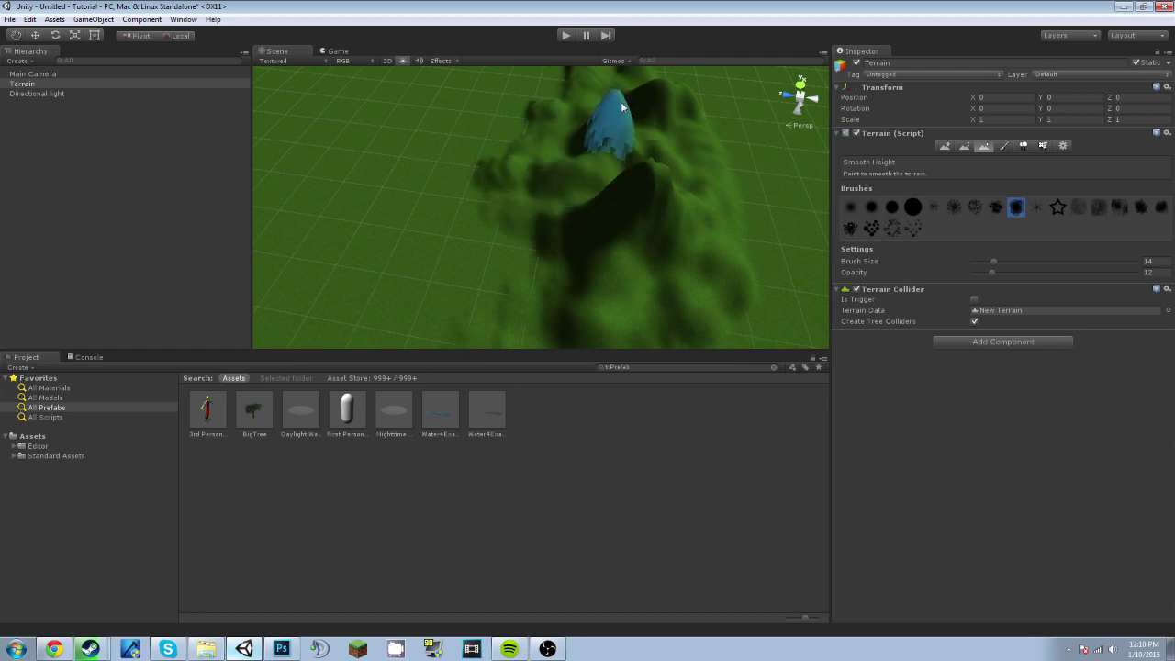
mouse_move(559, 201)
left_mouse_down("alt")
mouse_move(582, 164)
mouse_move(550, 162)
mouse_move(559, 150)
mouse_move(574, 155)
mouse_move(455, 139)
mouse_move(404, 168)
mouse_move(486, 257)
mouse_move(523, 241)
mouse_move(383, 194)
mouse_move(304, 221)
mouse_move(454, 244)
mouse_move(601, 241)
mouse_move(446, 184)
mouse_move(430, 118)
mouse_move(486, 194)
mouse_move(480, 165)
mouse_move(508, 273)
mouse_move(520, 226)
mouse_move(392, 298)
mouse_move(349, 297)
mouse_move(435, 242)
mouse_move(266, 280)
mouse_move(295, 368)
mouse_move(217, 375)
left_mouse_up("alt")
scroll(604, 273, "down", 5)
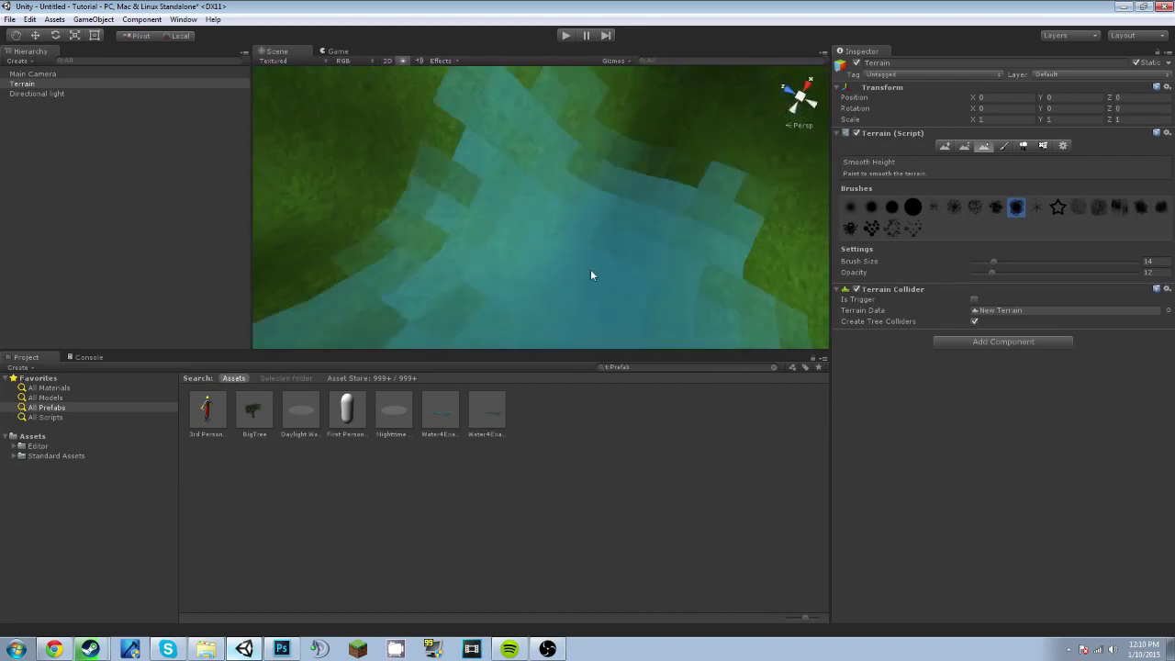
mouse_move(591, 275)
left_mouse_down("alt")
mouse_move(732, 183)
mouse_move(692, 116)
mouse_move(778, 99)
mouse_move(626, 53)
mouse_move(575, 83)
mouse_move(472, 66)
mouse_move(606, 189)
left_mouse_up("alt")
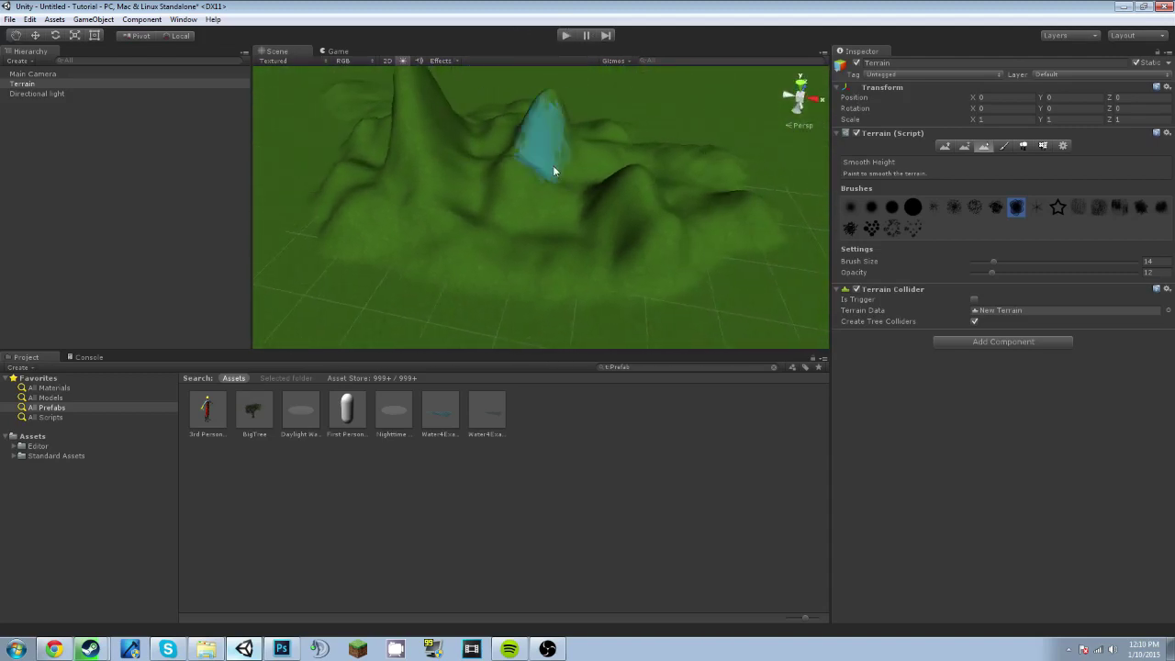
left_click(36, 36)
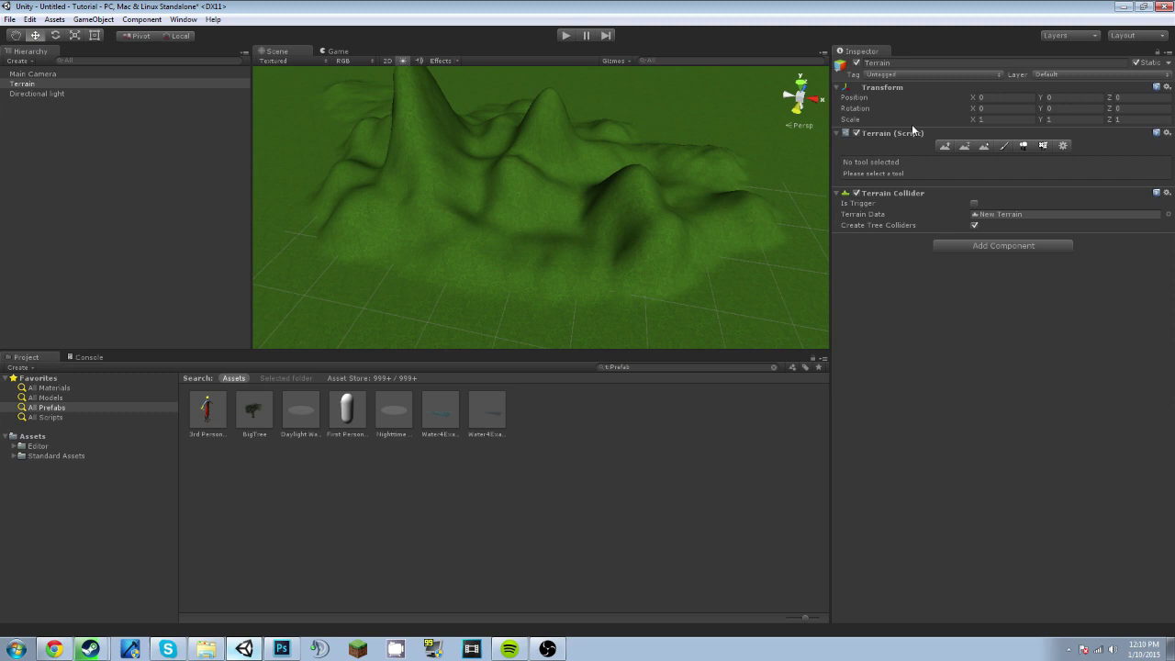
- Add the sandy brown texture, found by searching "go", as a second paint texture for the terrain with a 15 by 15 tile size
left_click(1004, 146)
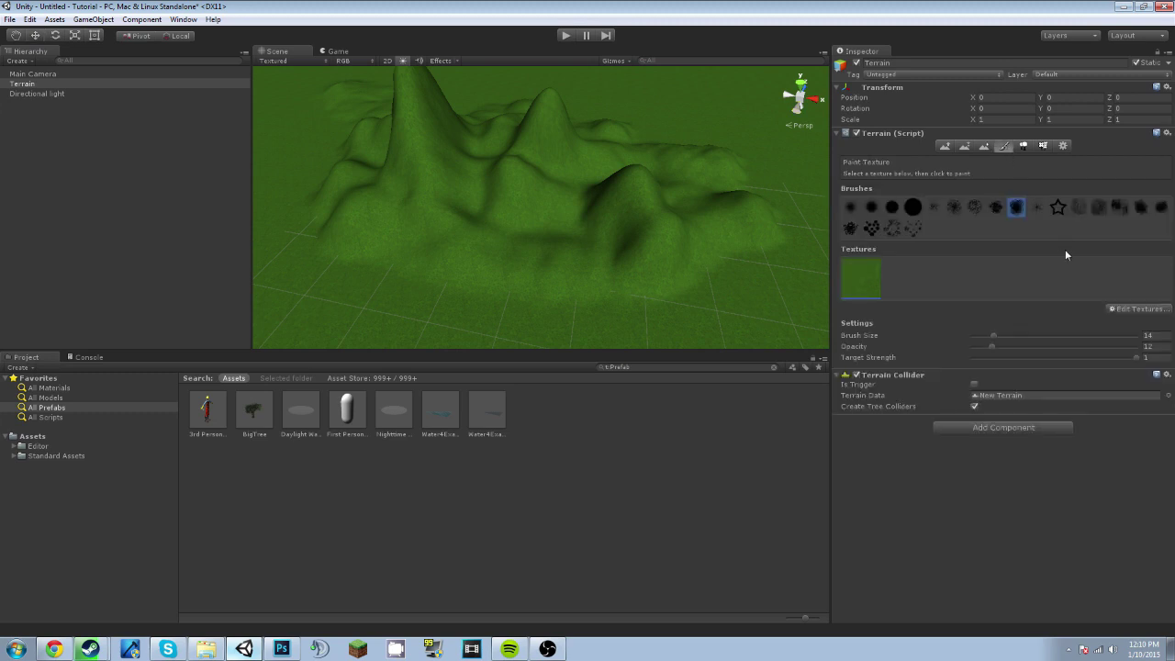
left_click(1138, 309)
left_click(1138, 313)
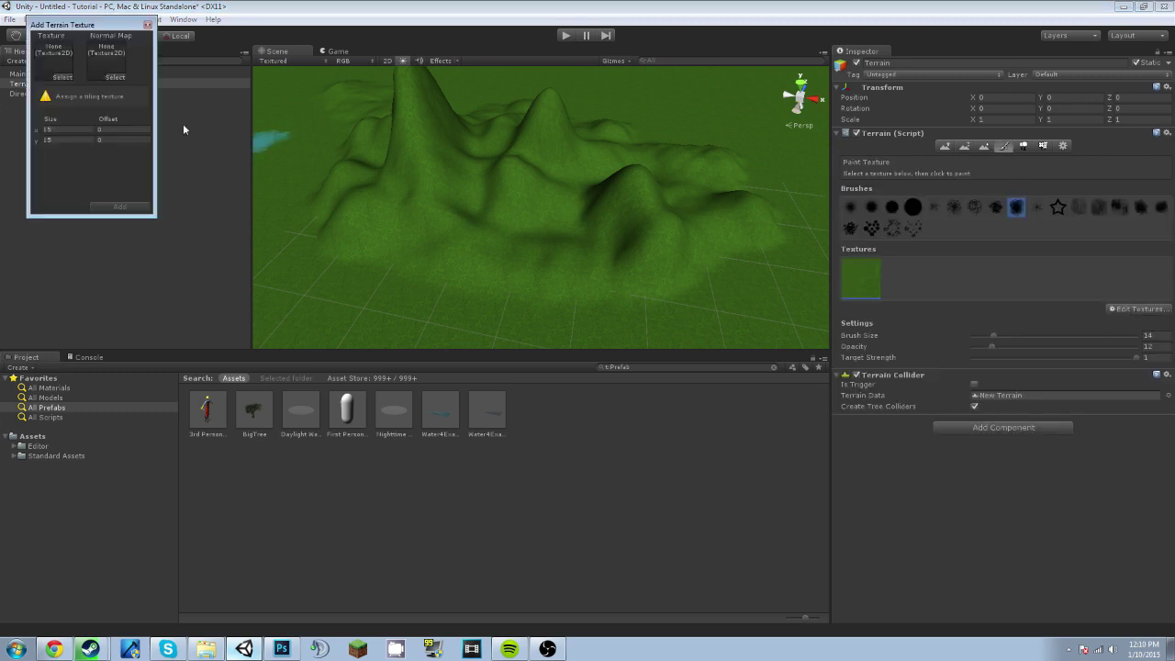
left_click(59, 77)
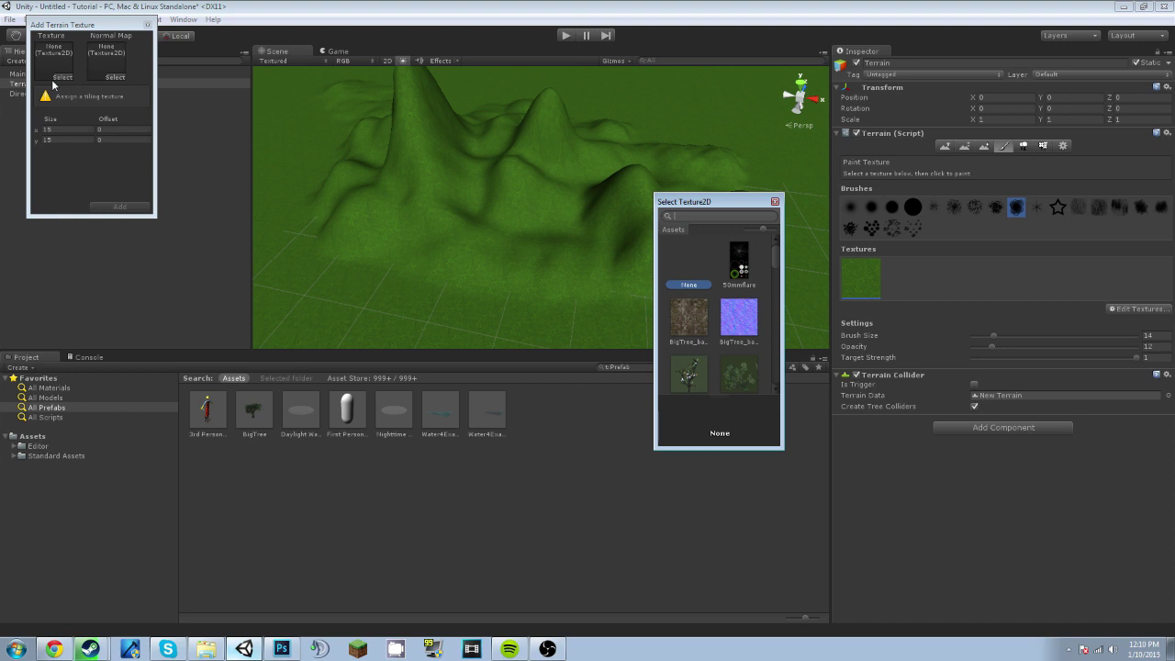
type("go")
key("Down")
key("Return")
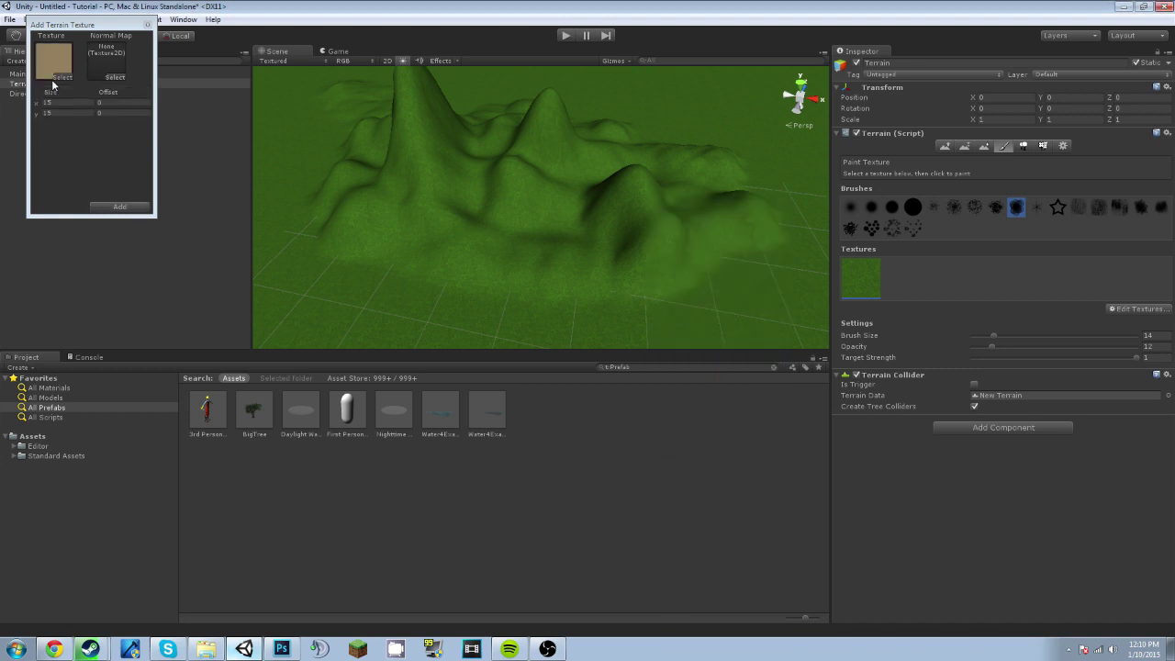
left_click(81, 104)
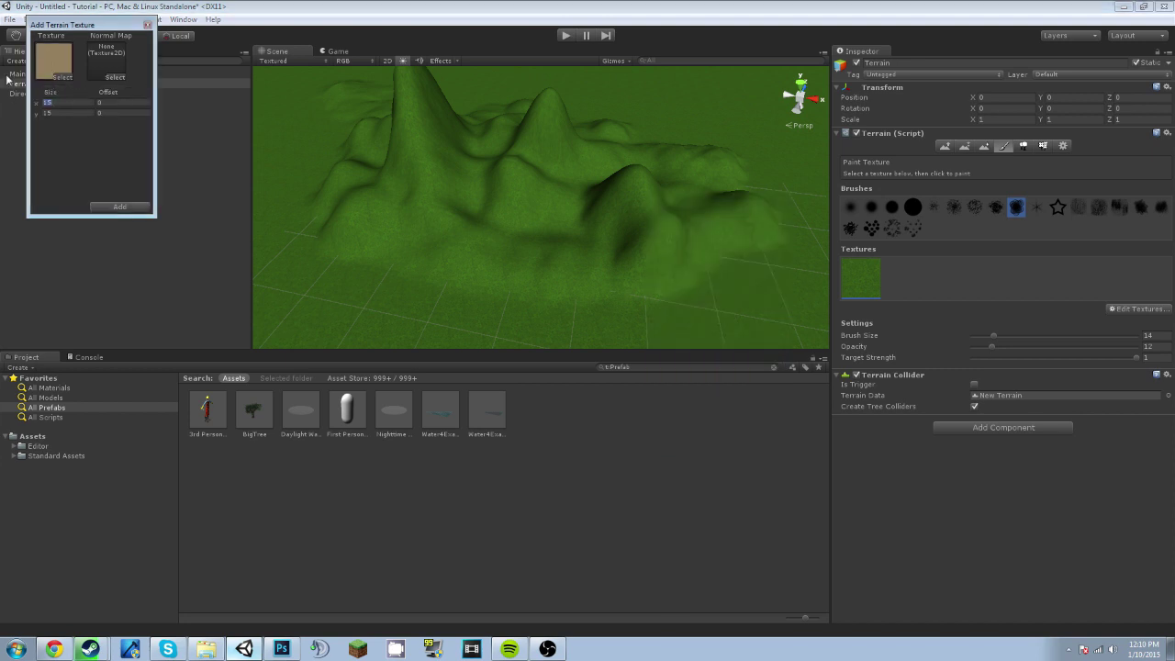
left_click(119, 207)
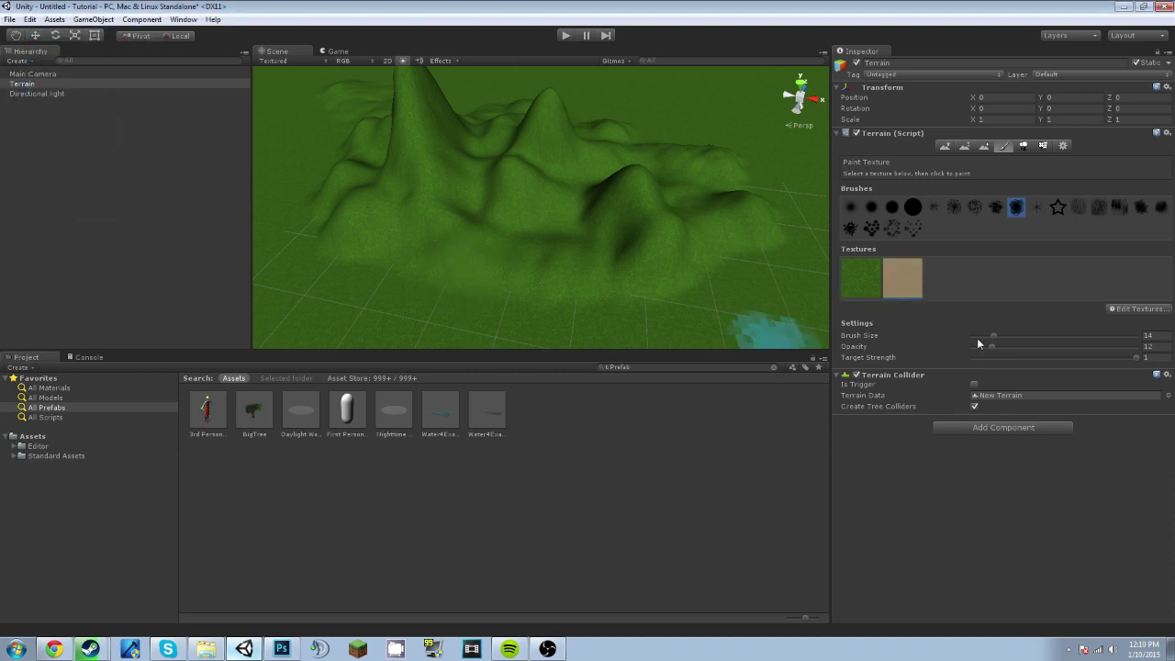
- Try painting a sandy patch on the grass beside the hills with the soft round brush, and undo the strokes
scroll(560, 302, "up", 3)
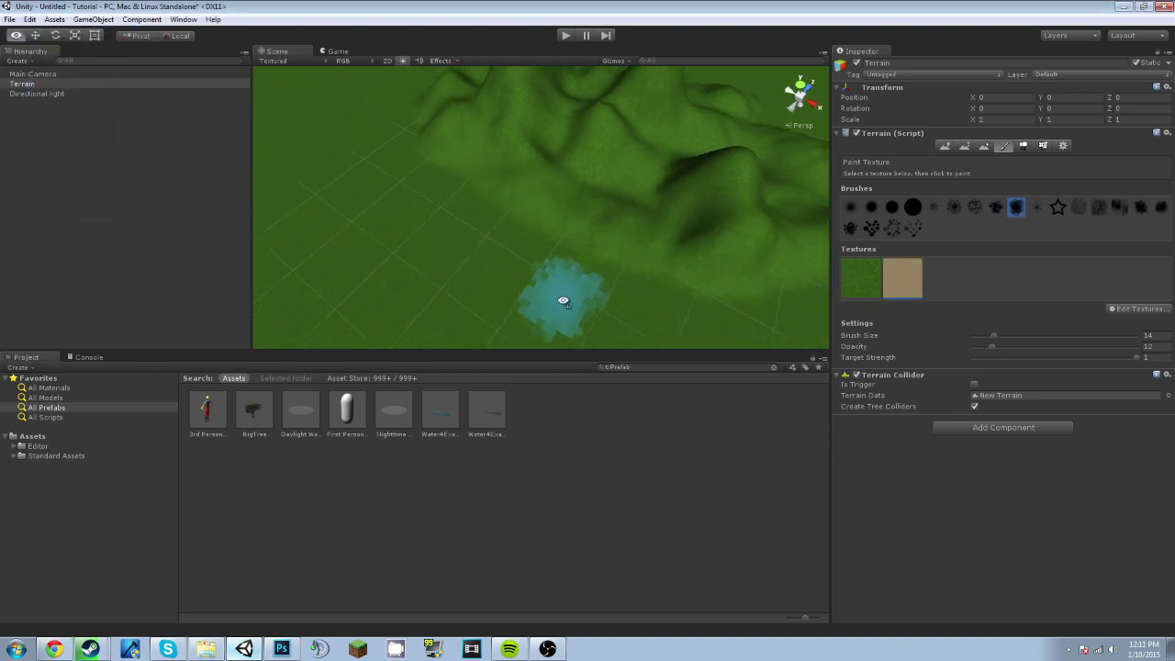
left_click(850, 208)
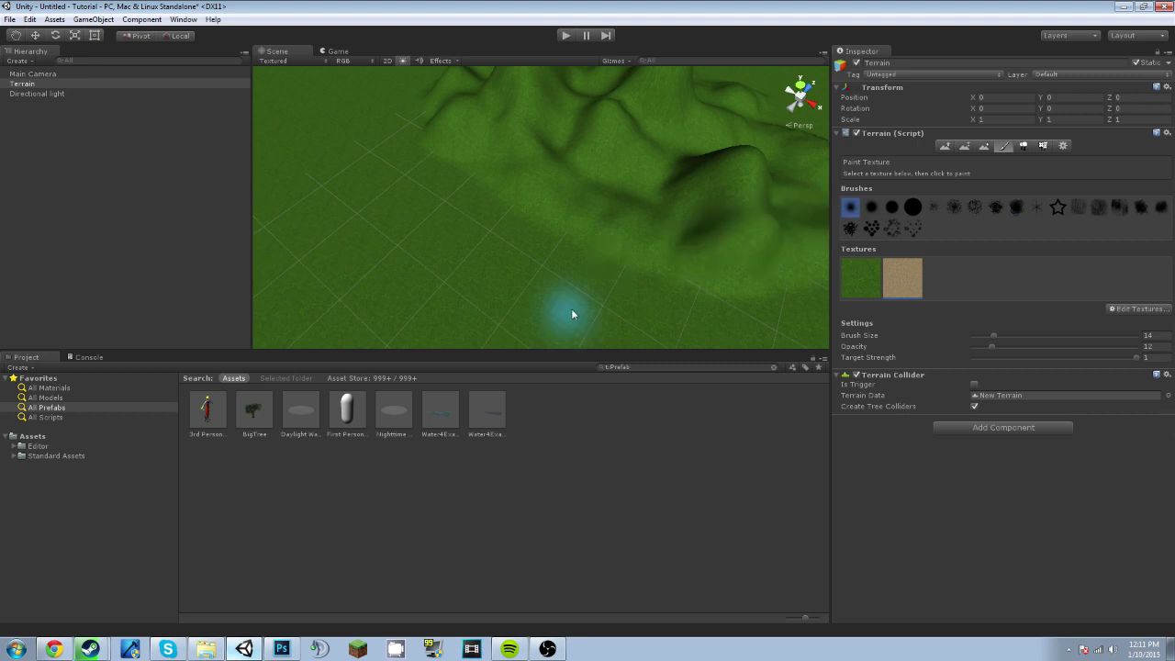
left_click(495, 263)
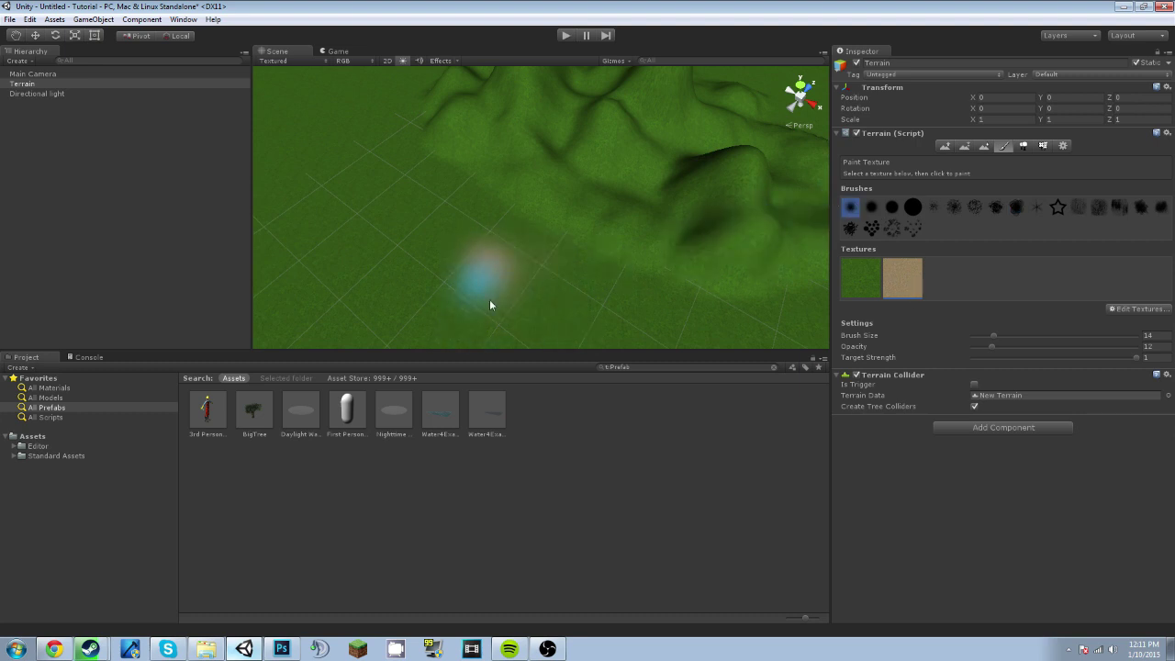
left_click(516, 301)
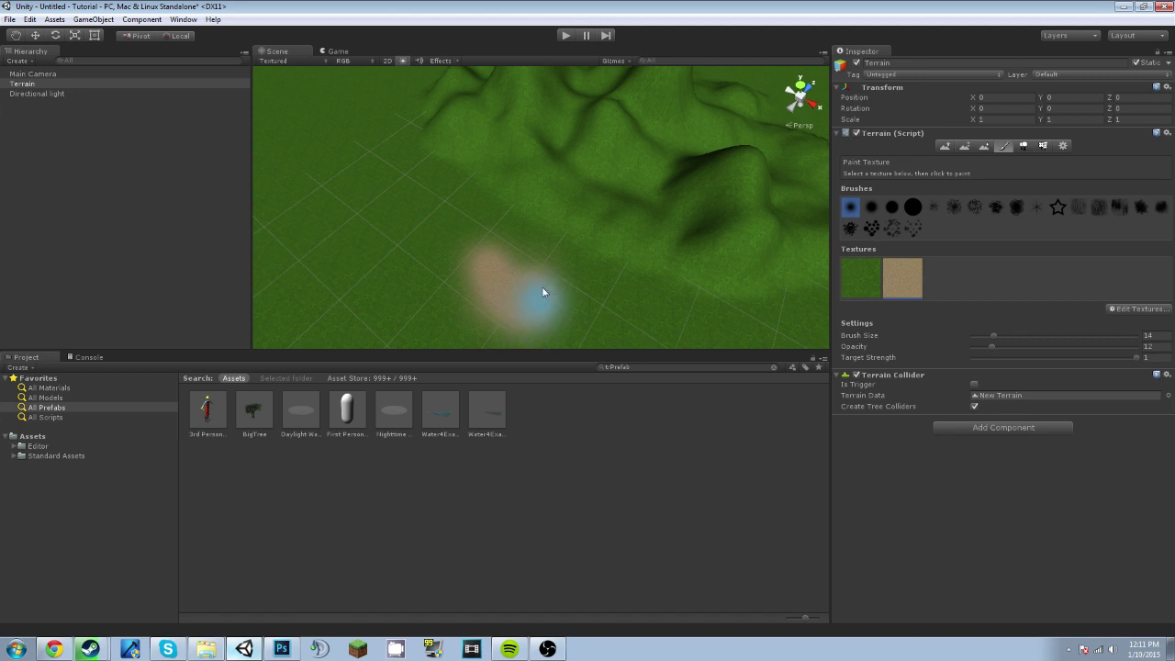
mouse_move(643, 323)
left_mouse_down()
mouse_move(556, 307)
mouse_move(679, 322)
mouse_move(563, 308)
left_mouse_up()
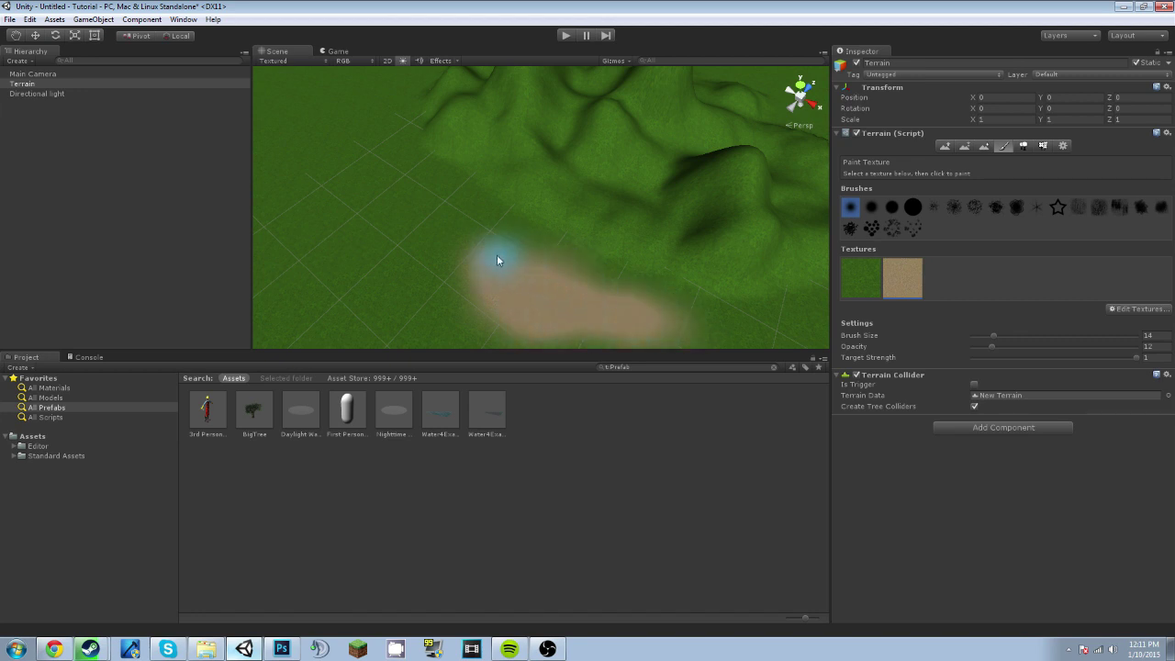
mouse_move(502, 260)
left_mouse_down()
mouse_move(454, 244)
mouse_move(469, 272)
left_mouse_up()
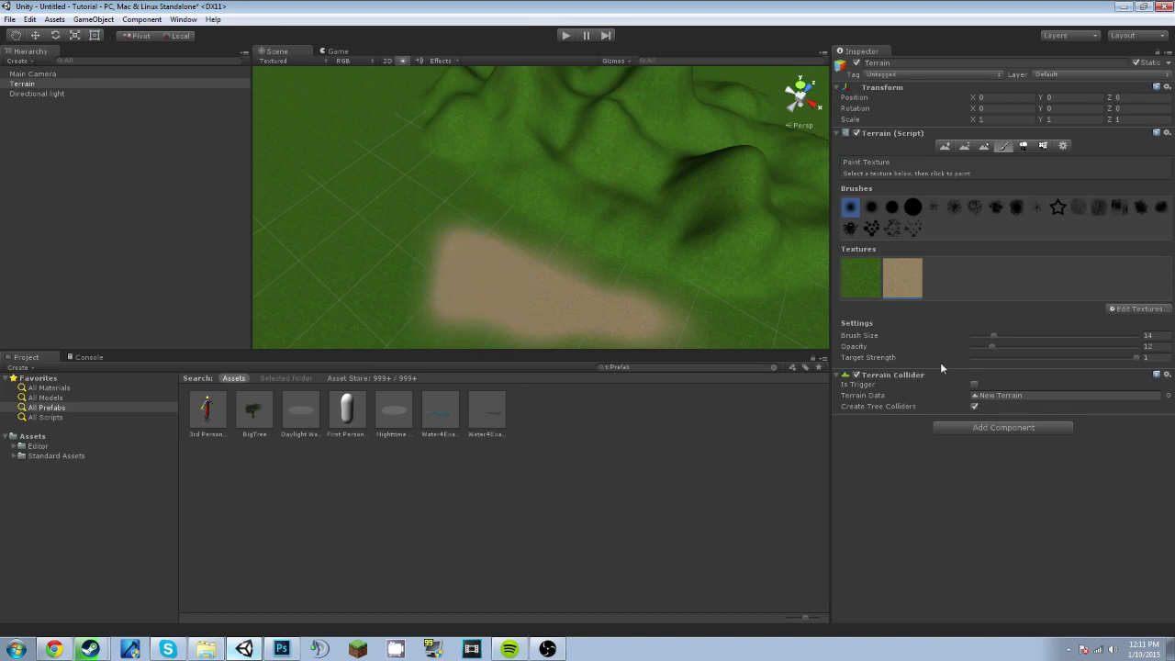
key("ctrl+z")
- Set the texture brush opacity to 100 and paint a sandy band around the foot of the hills
left_click_drag(995, 347, 1035, 346)
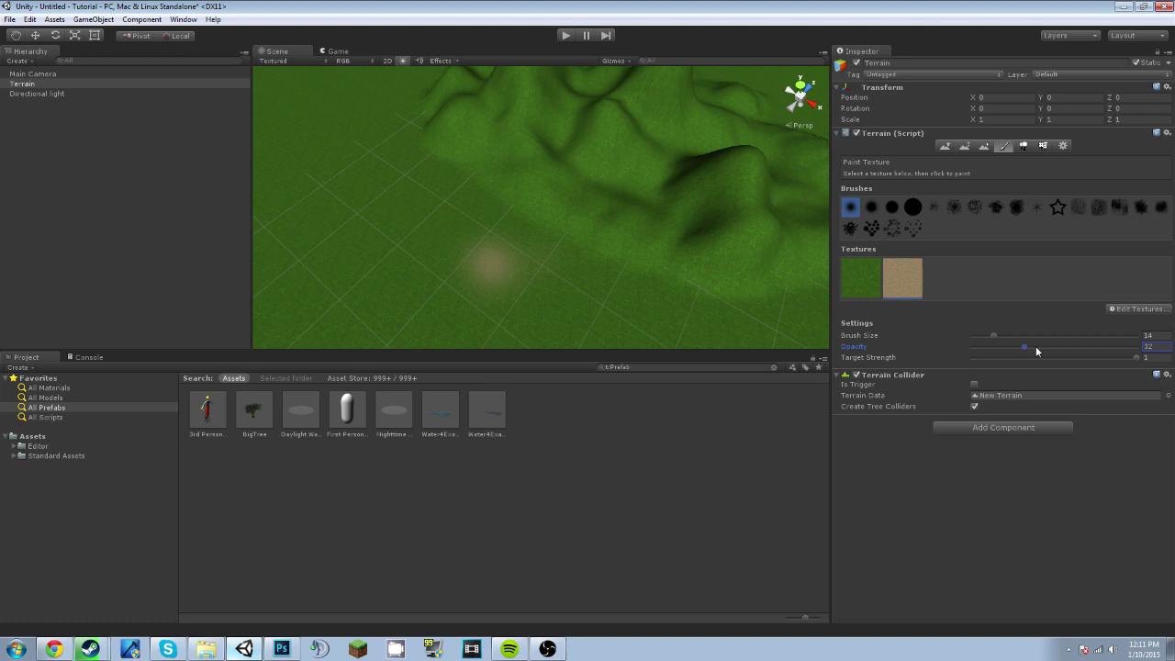
mouse_move(512, 255)
left_mouse_down()
mouse_move(490, 273)
mouse_move(538, 270)
mouse_move(590, 325)
mouse_move(752, 321)
mouse_move(670, 281)
mouse_move(620, 292)
mouse_move(653, 295)
left_mouse_up()
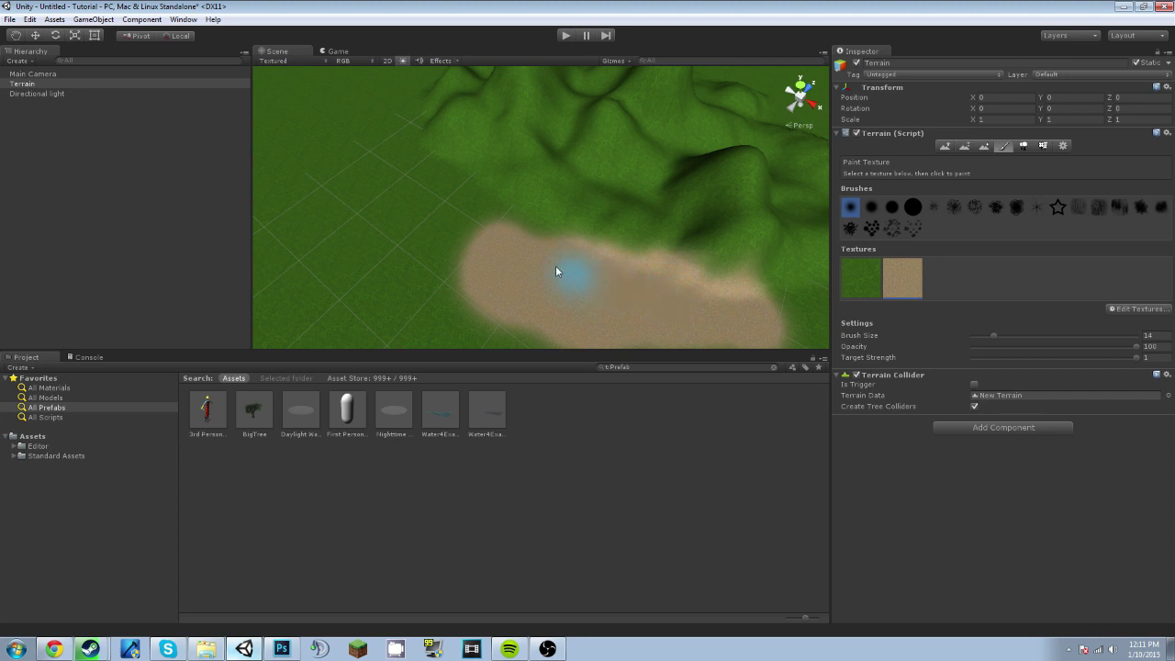
mouse_move(512, 237)
left_mouse_down()
mouse_move(407, 157)
mouse_move(453, 200)
mouse_move(548, 215)
mouse_move(656, 189)
mouse_move(630, 228)
mouse_move(653, 243)
left_mouse_up()
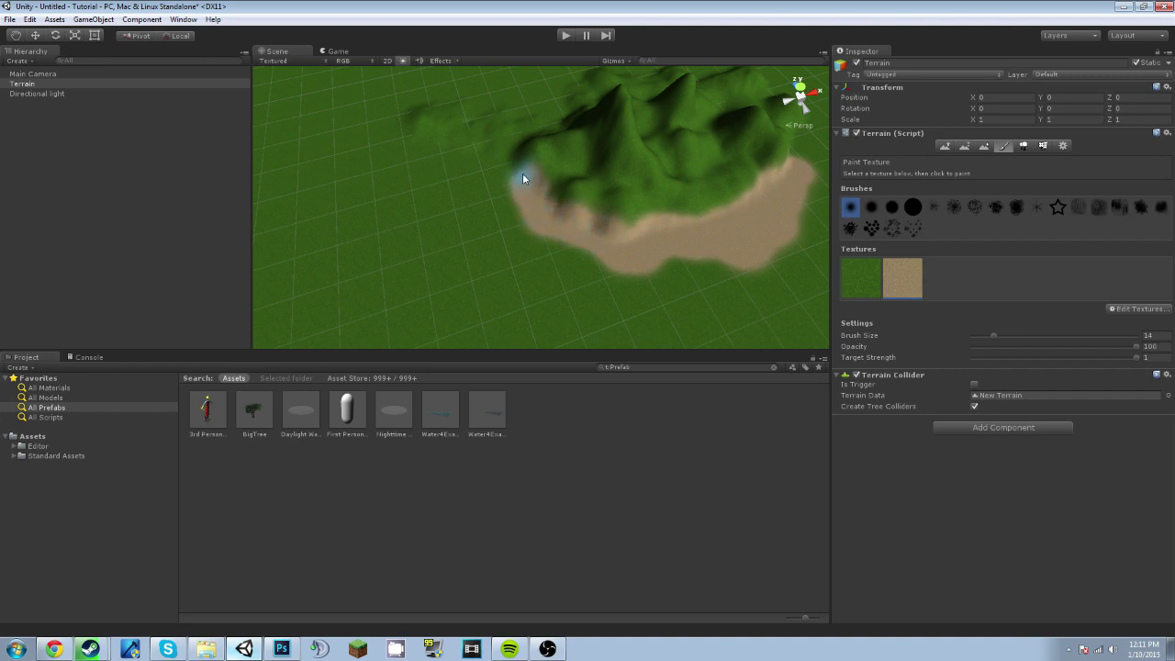
left_click_drag(513, 223, 562, 257, "alt")
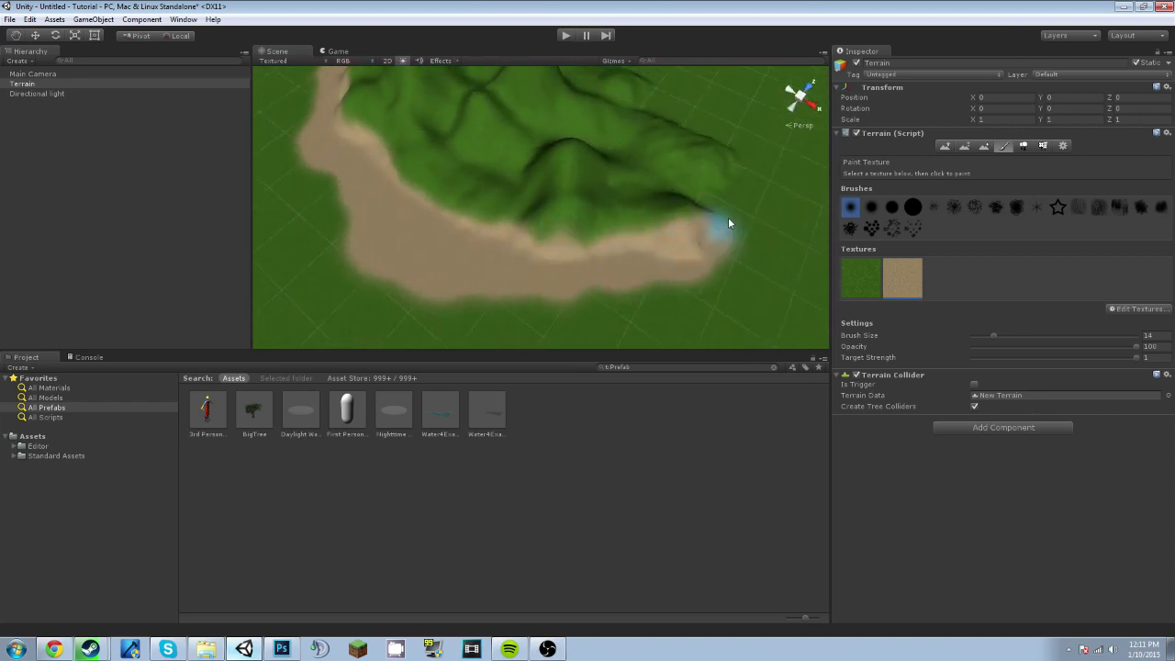
mouse_move(738, 149)
left_mouse_down("alt")
mouse_move(676, 121)
mouse_move(559, 104)
mouse_move(435, 165)
left_mouse_up("alt")
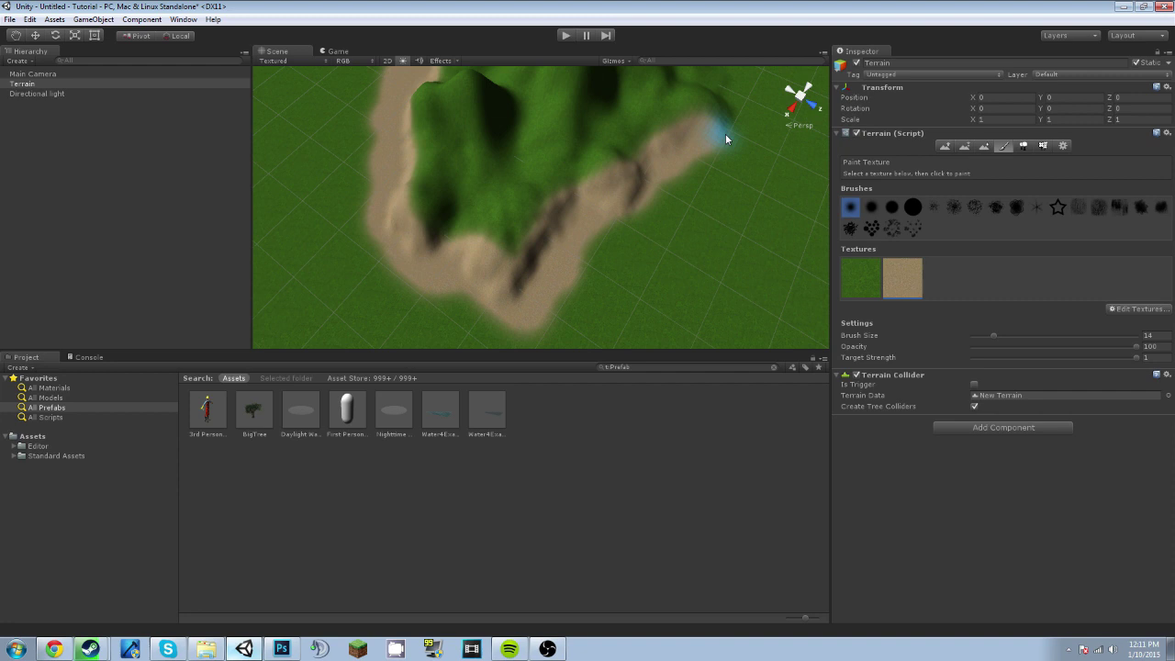
left_click_drag(722, 126, 572, 231, "alt")
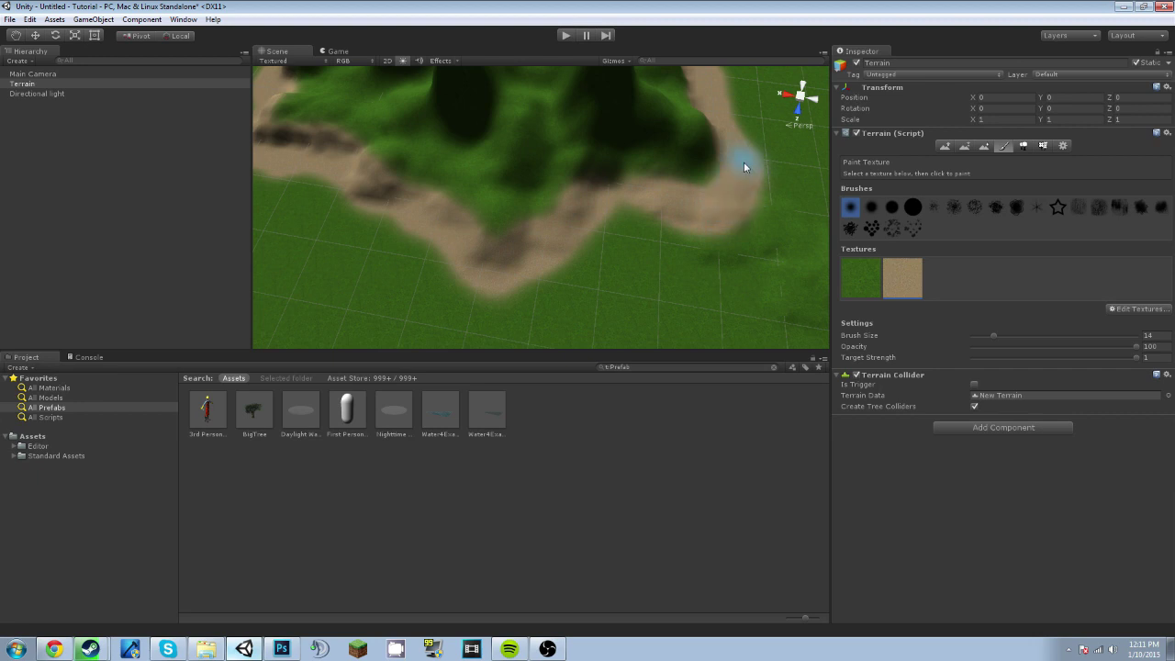
left_click_drag(744, 167, 550, 156, "alt")
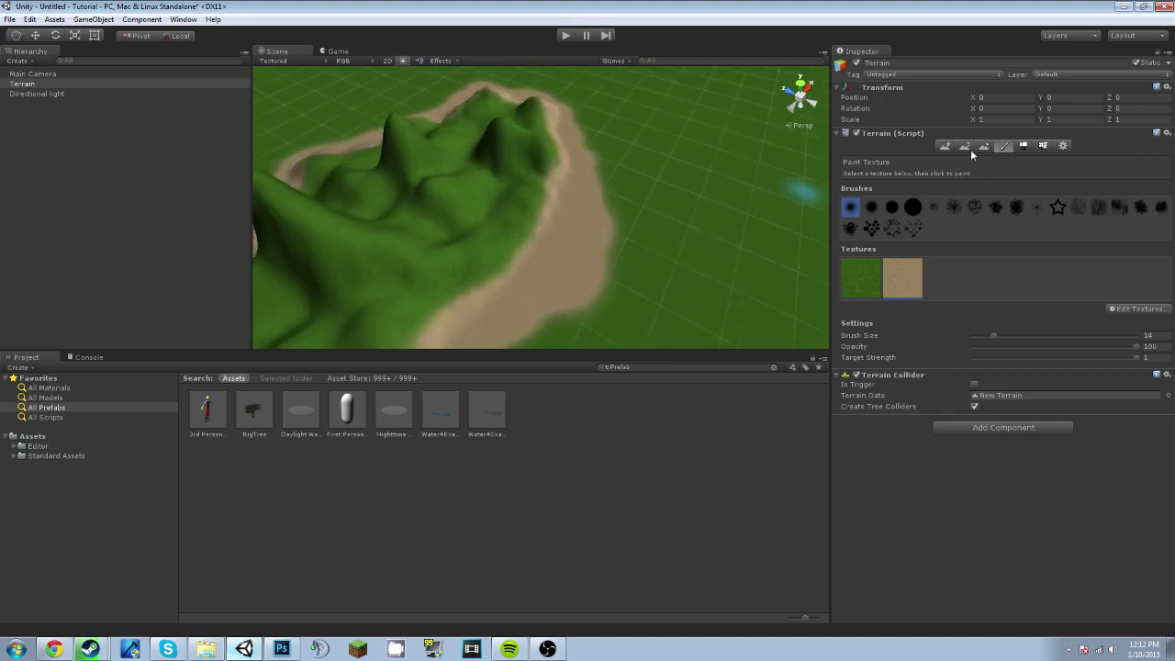
- Try raising a flat-topped plateau on the grass beside the sandy band with the Paint Height tool, and undo it
left_click(963, 146)
left_click_drag(725, 233, 679, 202)
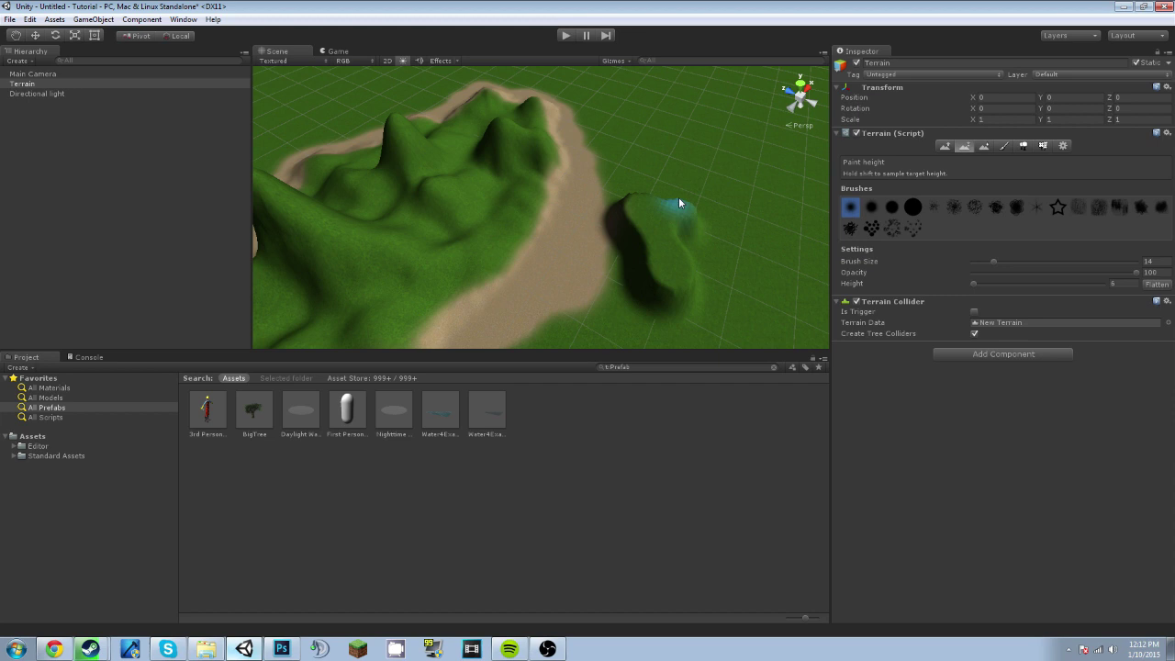
left_click_drag(687, 254, 697, 147)
key("ctrl+z")
key("ctrl+z")
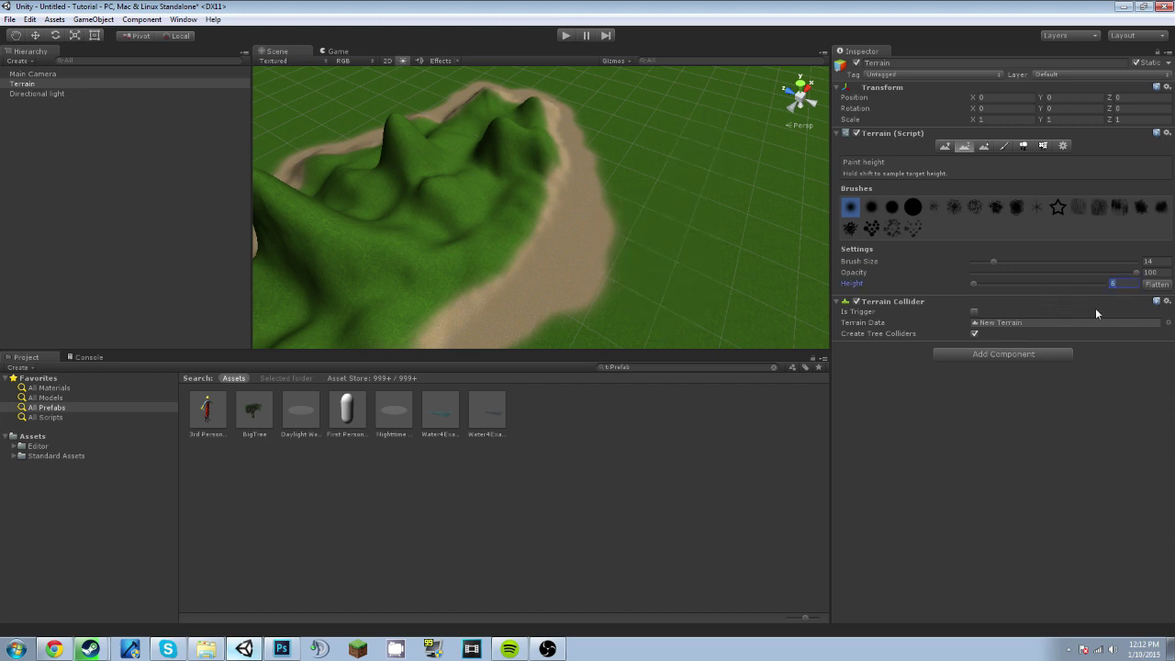
- Set the Paint Height target to 7 and flatten the whole terrain to that height
left_click(689, 252)
left_click_drag(701, 228, 402, 165, "alt")
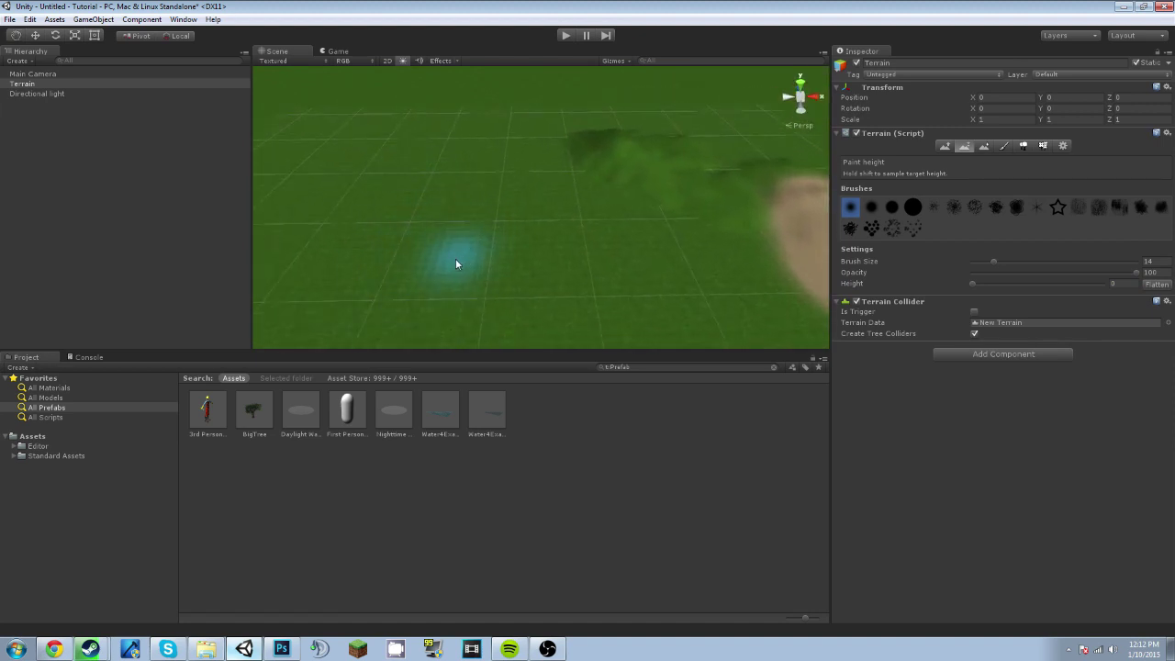
left_click_drag(804, 226, 764, 242, "alt")
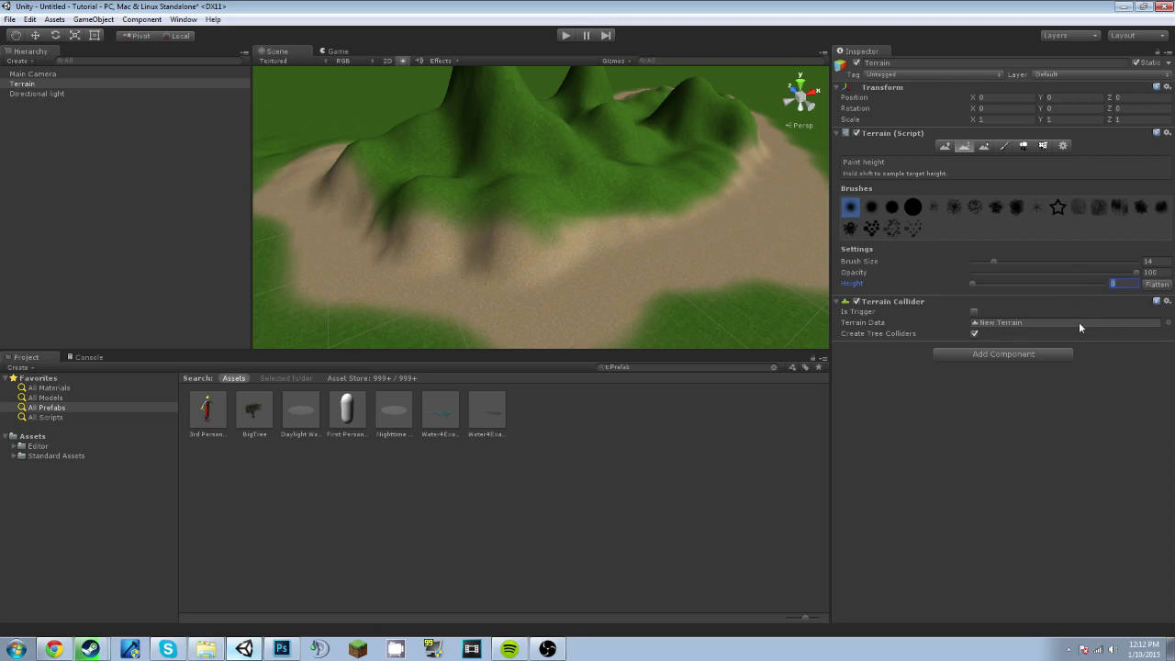
type("7")
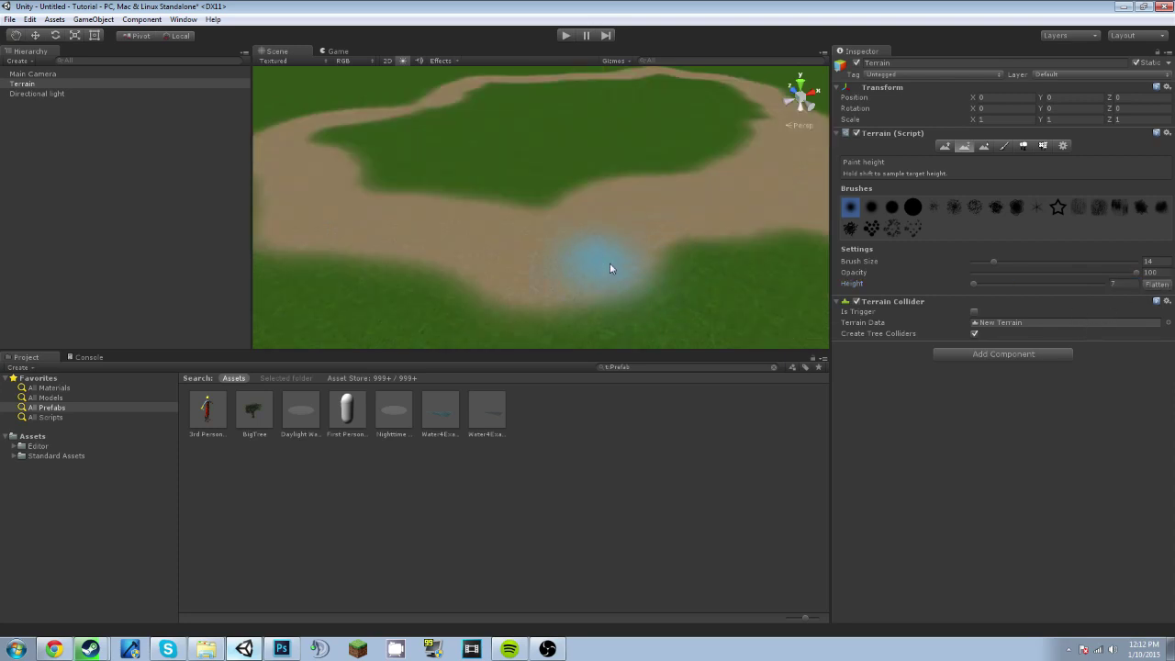
left_click_drag(610, 262, 693, 223, "alt")
right_click_drag(693, 223, 593, 228)
key("w")
scroll(551, 238, "up", 5)
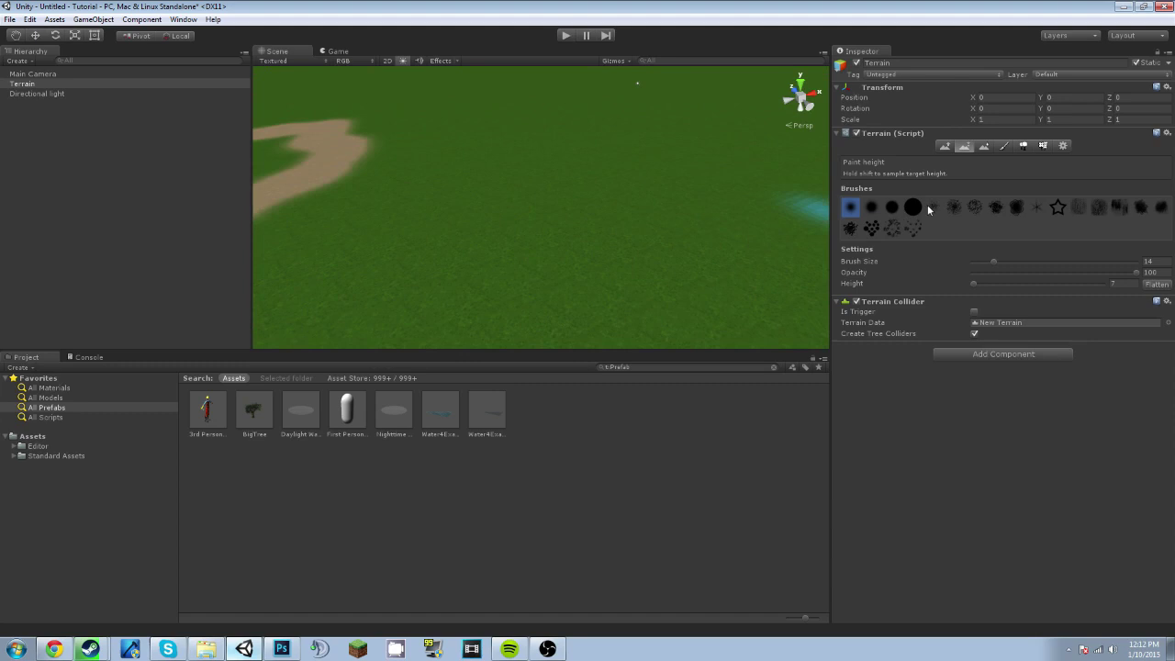
- Set the paint height to 4 and carve winding river channels across the flattened terrain and the sandy band
left_click(1129, 285)
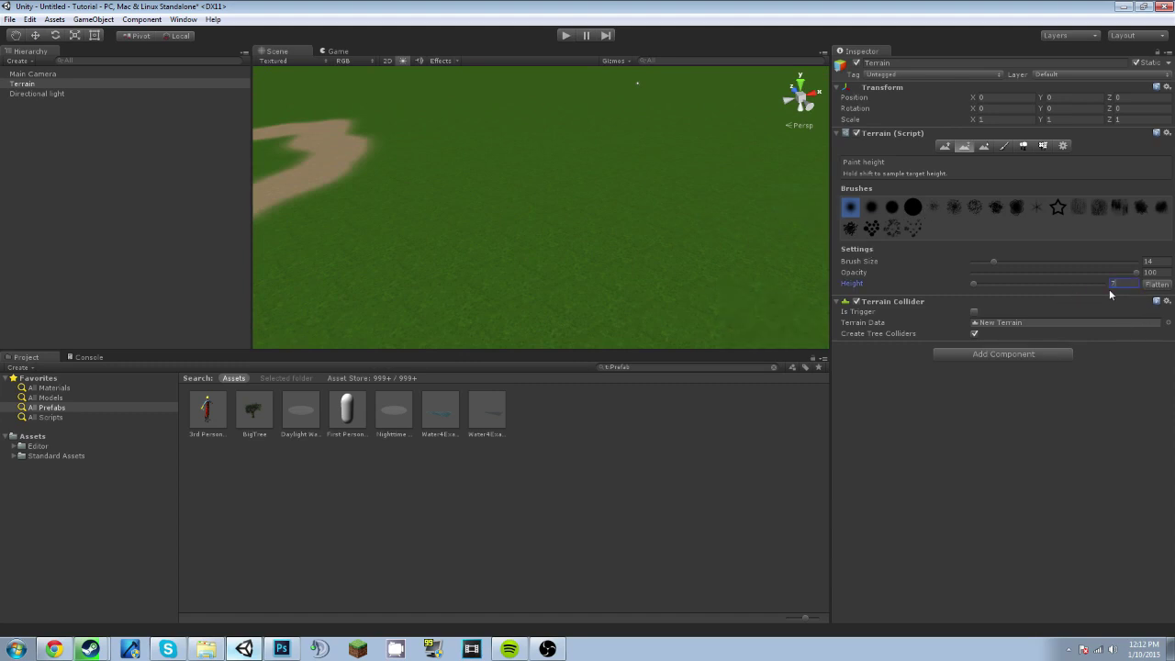
mouse_move(780, 276)
left_mouse_down()
mouse_move(700, 295)
mouse_move(696, 340)
mouse_move(729, 209)
mouse_move(703, 142)
left_mouse_up()
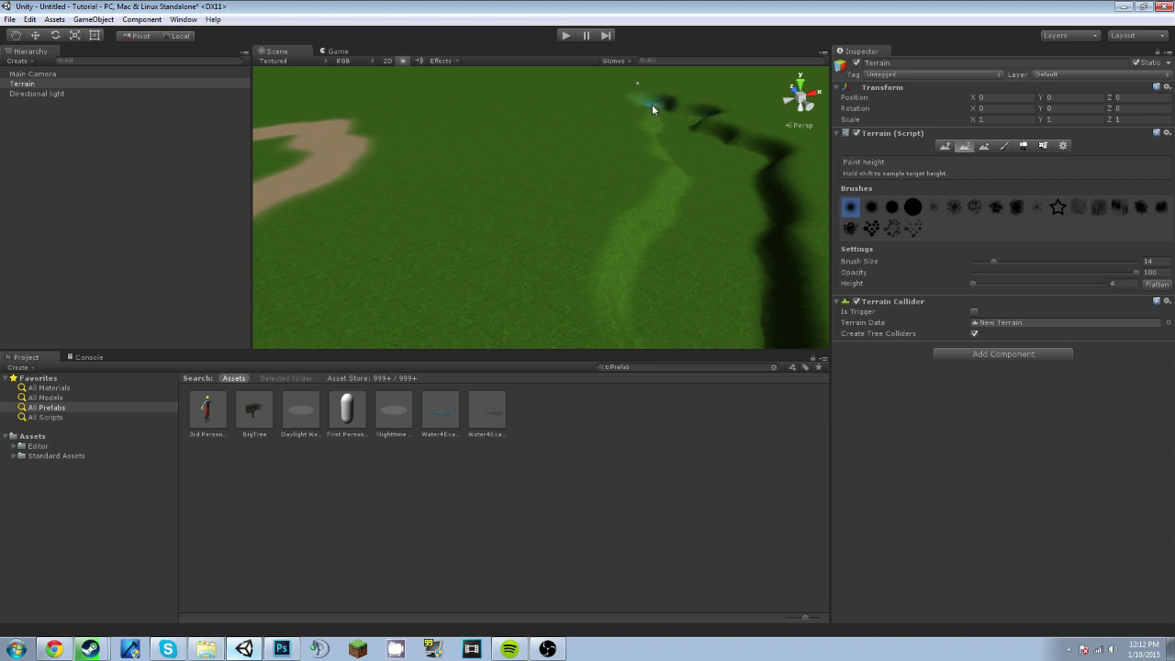
left_click_drag(580, 117, 425, 307)
mouse_move(553, 223)
right_mouse_down()
mouse_move(510, 233)
mouse_move(573, 220)
right_mouse_up()
mouse_move(572, 223)
left_mouse_down()
mouse_move(453, 328)
mouse_move(425, 218)
left_mouse_up()
left_click_drag(365, 190, 350, 308)
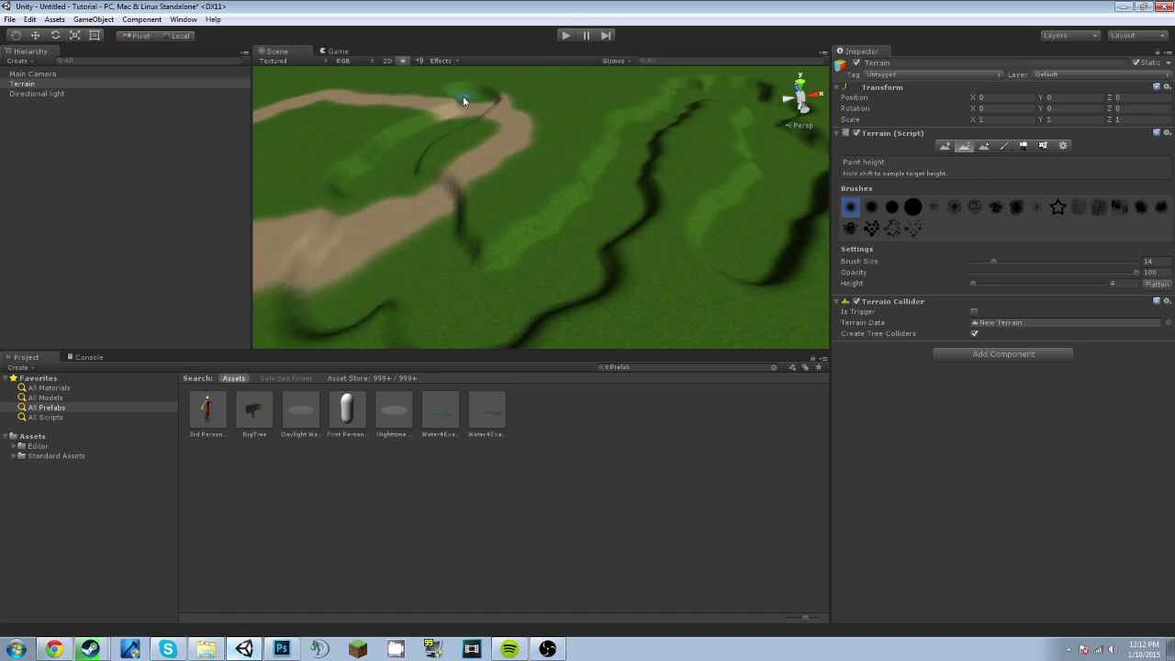
right_click_drag(290, 81, 458, 147)
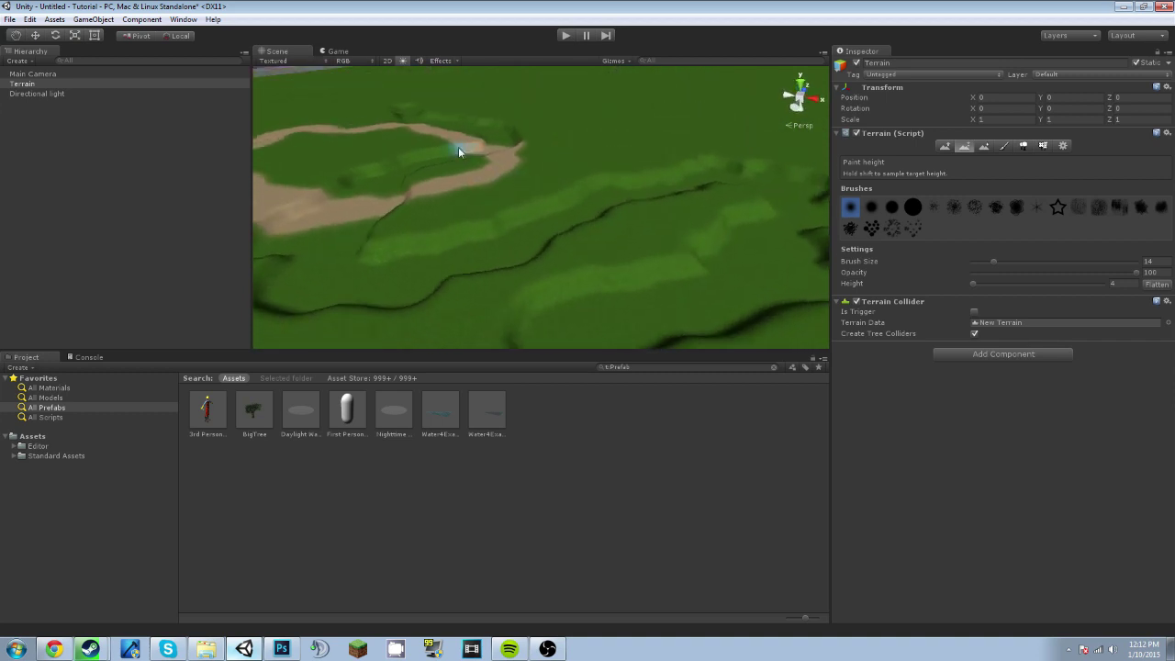
- Set the texture brush size to 100 and paint the grass texture over the sandy band
left_click(1003, 146)
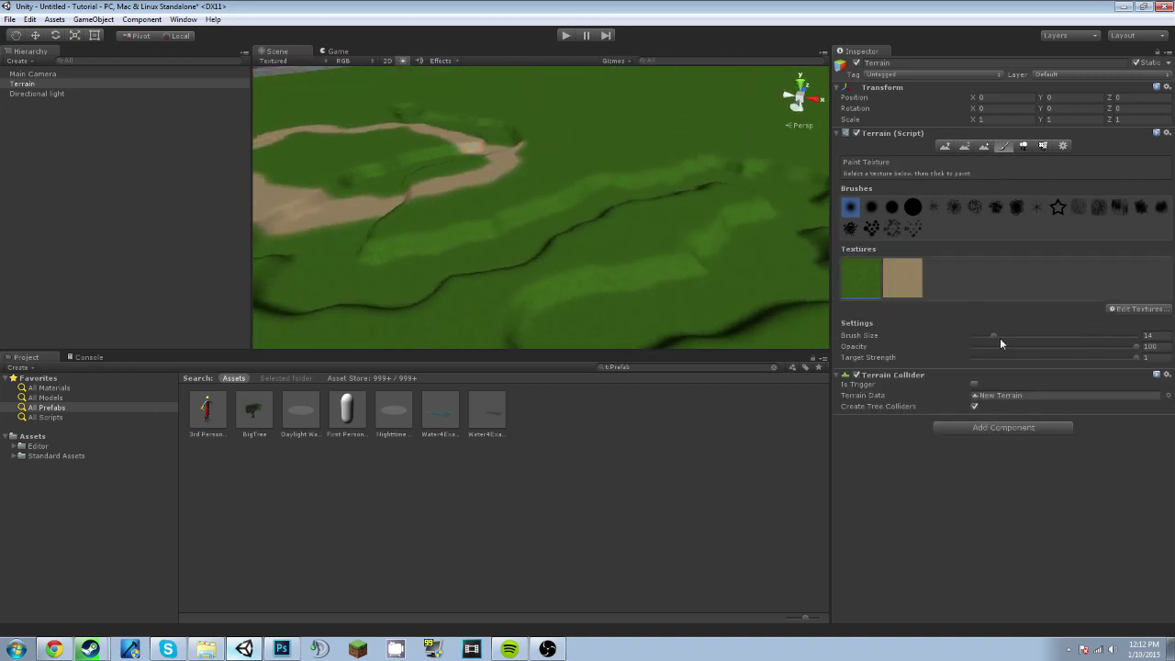
left_click_drag(995, 336, 1140, 336)
mouse_move(312, 221)
left_mouse_down()
mouse_move(283, 251)
mouse_move(383, 179)
mouse_move(477, 144)
mouse_move(358, 137)
mouse_move(249, 144)
mouse_move(229, 157)
mouse_move(437, 153)
left_mouse_up()
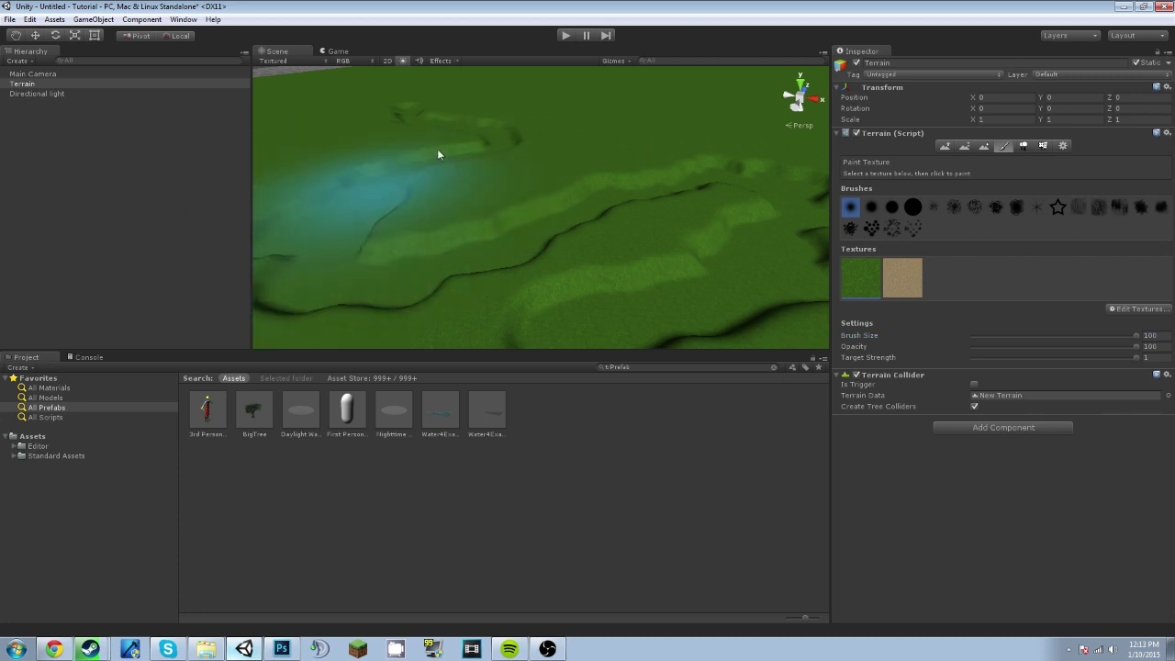
- Place the Daylight Water prefab in the carved river channel and raise it to a Y position of about 6.27
mouse_move(438, 155)
right_mouse_down()
mouse_move(281, 205)
mouse_move(440, 184)
mouse_move(503, 250)
right_mouse_up()
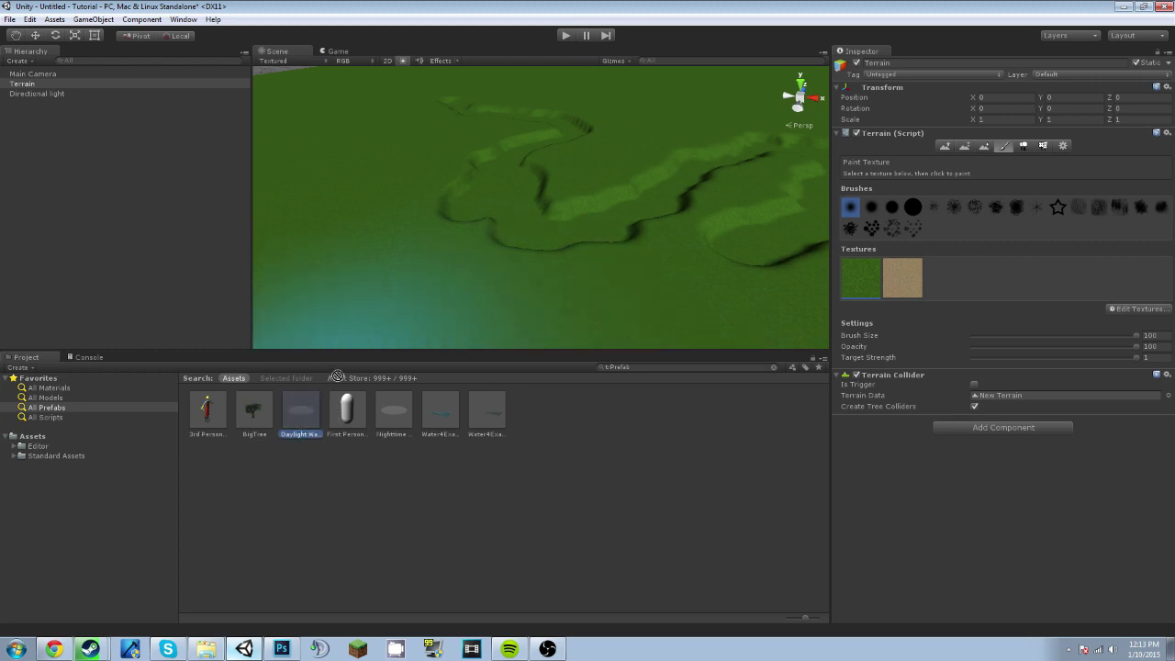
left_click_drag(498, 233, 459, 199)
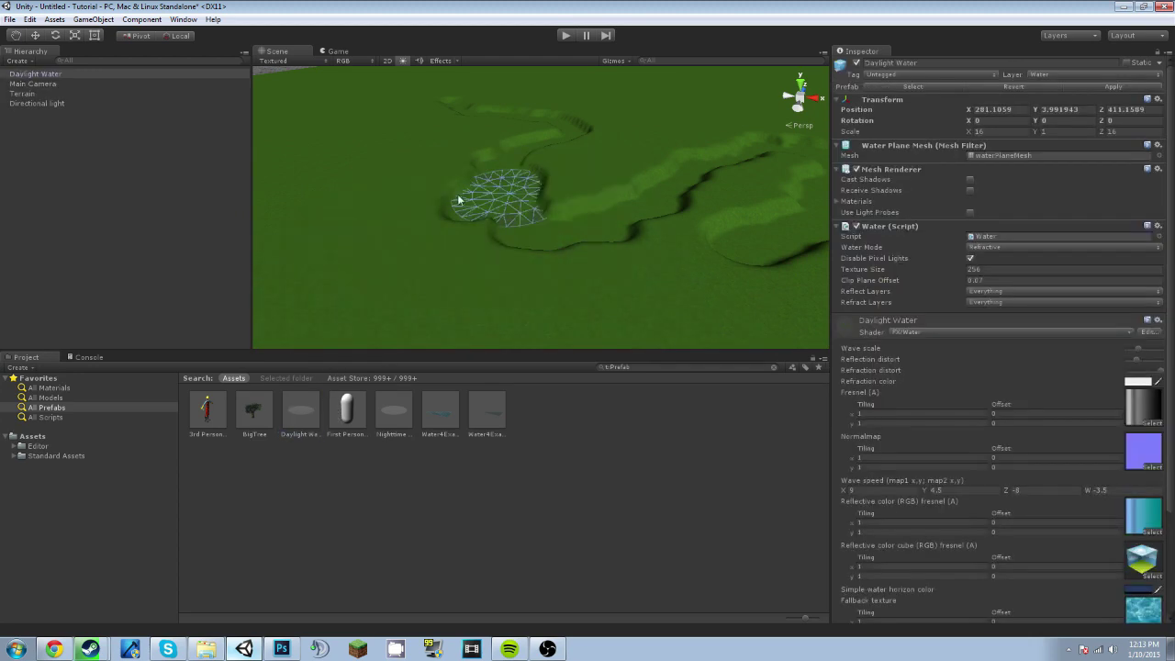
left_click(36, 35)
left_click_drag(508, 170, 498, 158)
left_click(502, 155)
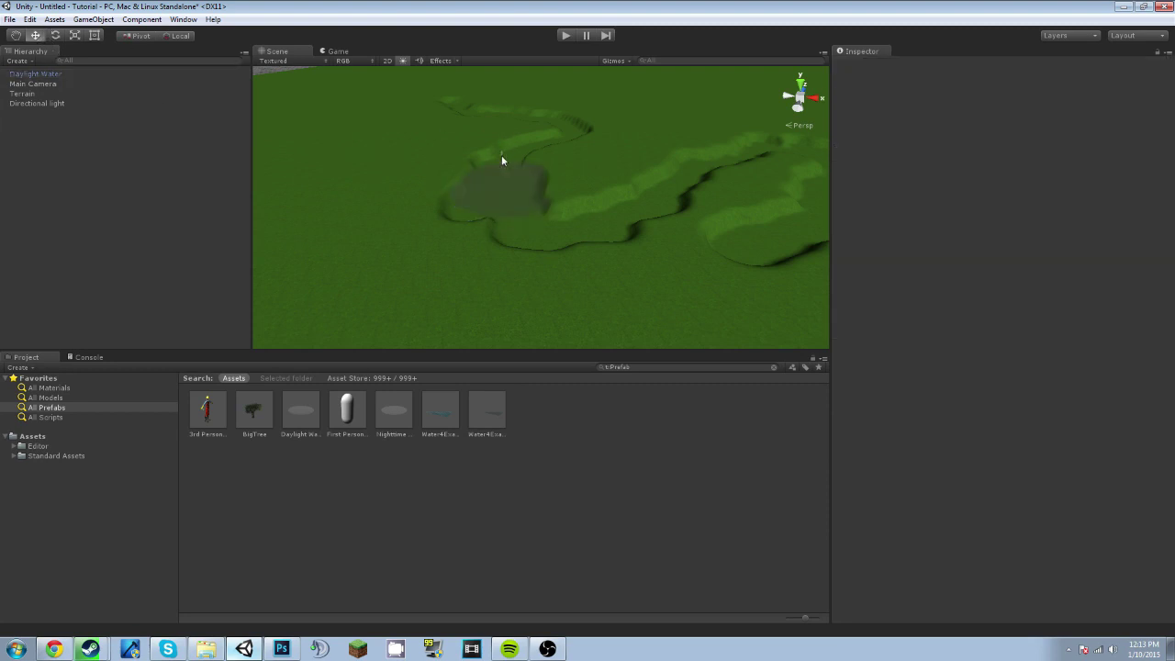
key("w")
mouse_move(512, 175)
right_mouse_down()
mouse_move(507, 197)
mouse_move(503, 188)
right_mouse_up()
left_click_drag(502, 188, 501, 173, "alt")
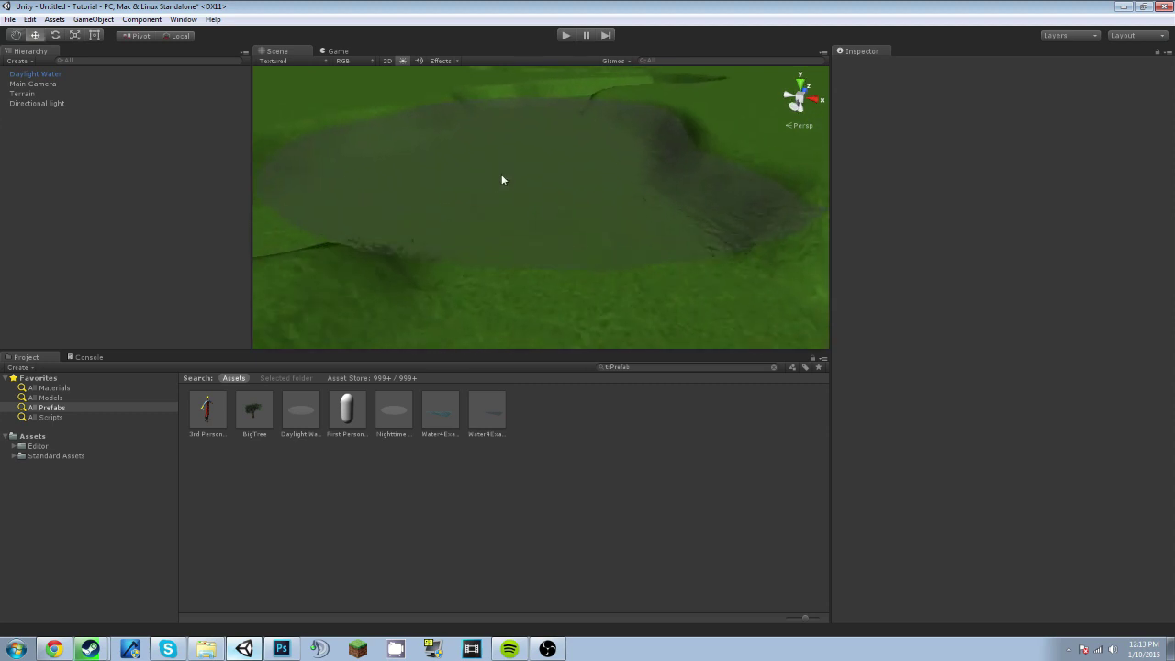
- Scale the Daylight Water plane up to about 163 by 10 by 163 so it covers the river channels
left_click(510, 156)
left_click_drag(550, 107, 762, 225)
left_click(75, 35)
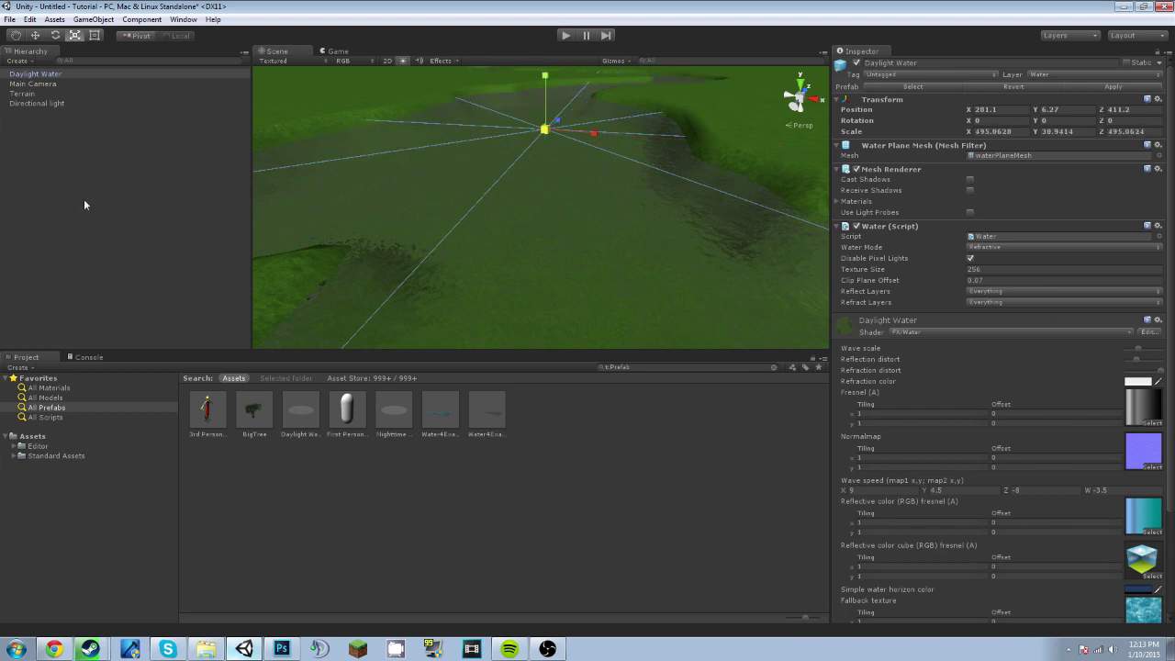
left_click_drag(448, 172, 578, 252, "alt")
key("w")
mouse_move(614, 253)
right_mouse_down()
mouse_move(673, 226)
mouse_move(623, 248)
right_mouse_up()
left_click_drag(623, 247, 589, 170, "alt")
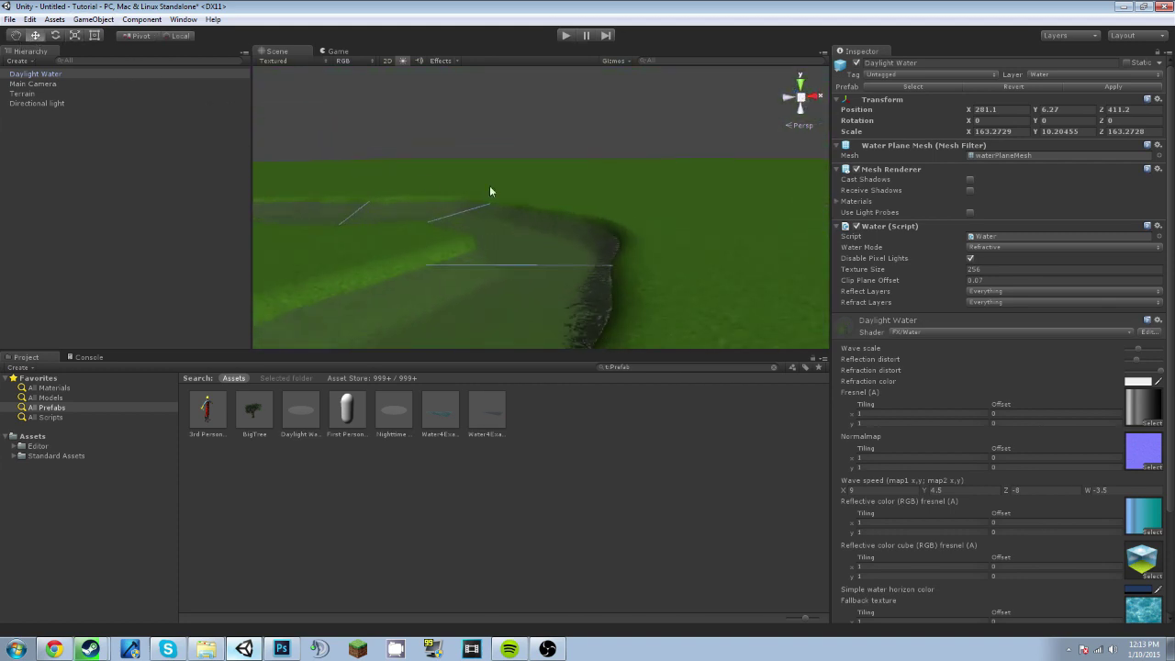
- Smooth the terrain's river banks with the Smooth Height tool at brush size 25
left_click_drag(490, 189, 422, 175, "alt")
right_click_drag(423, 175, 428, 218)
left_click(561, 177)
left_click_drag(429, 219, 361, 200, "alt")
left_click(530, 243)
left_click_drag(529, 243, 456, 251, "alt")
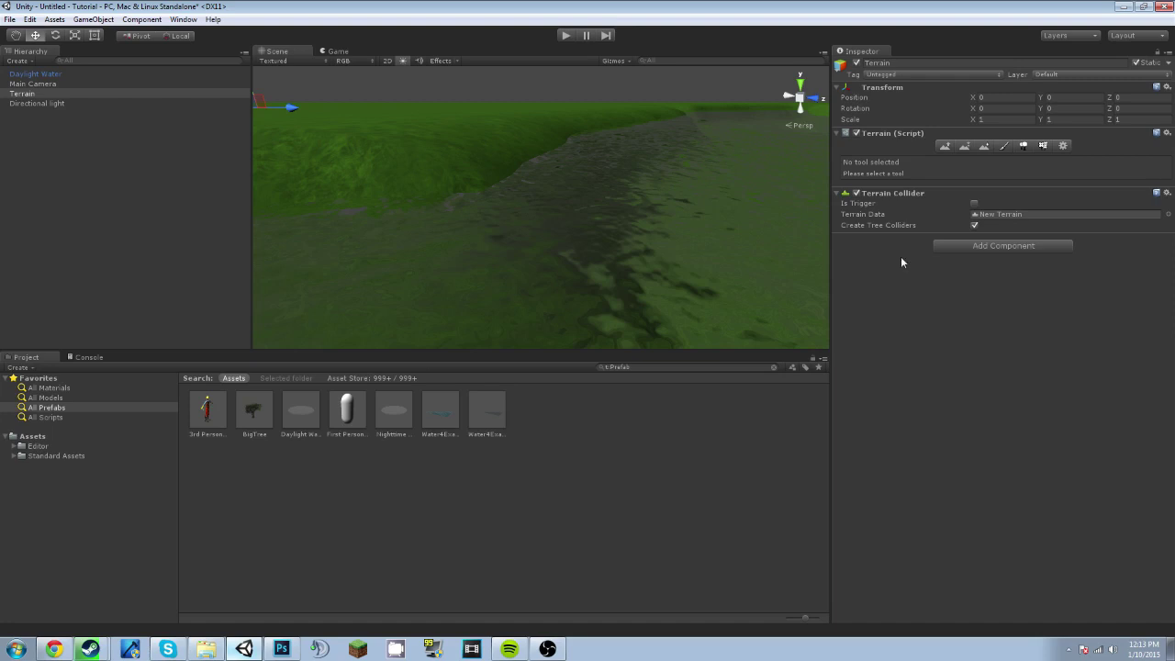
left_click(983, 146)
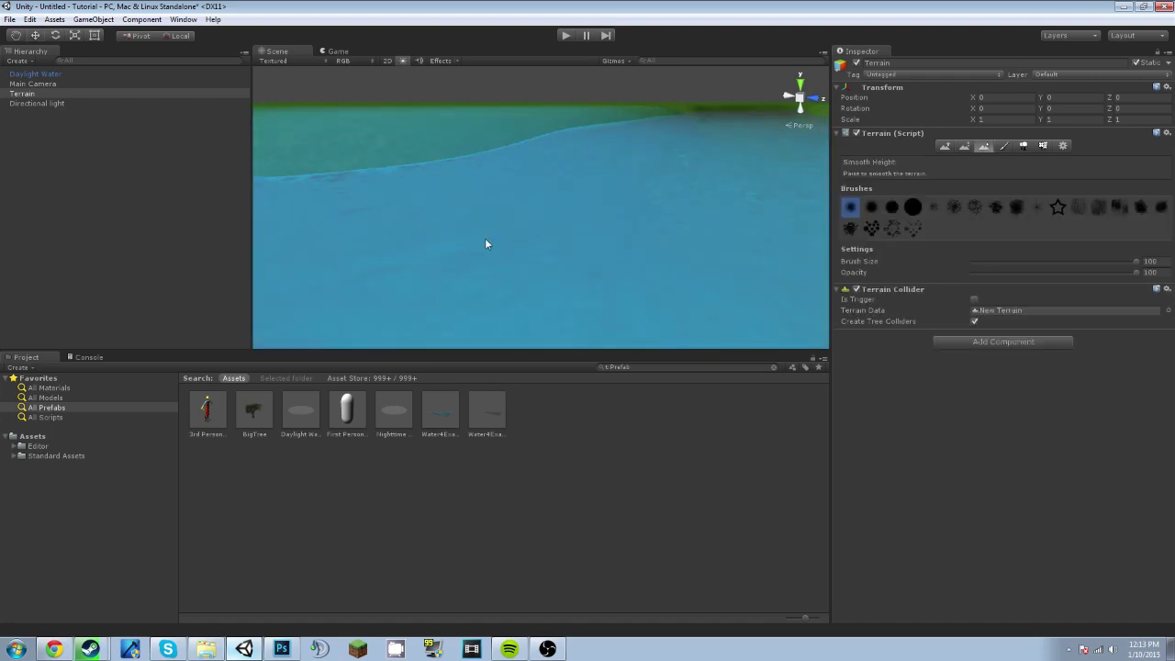
left_click(1050, 265)
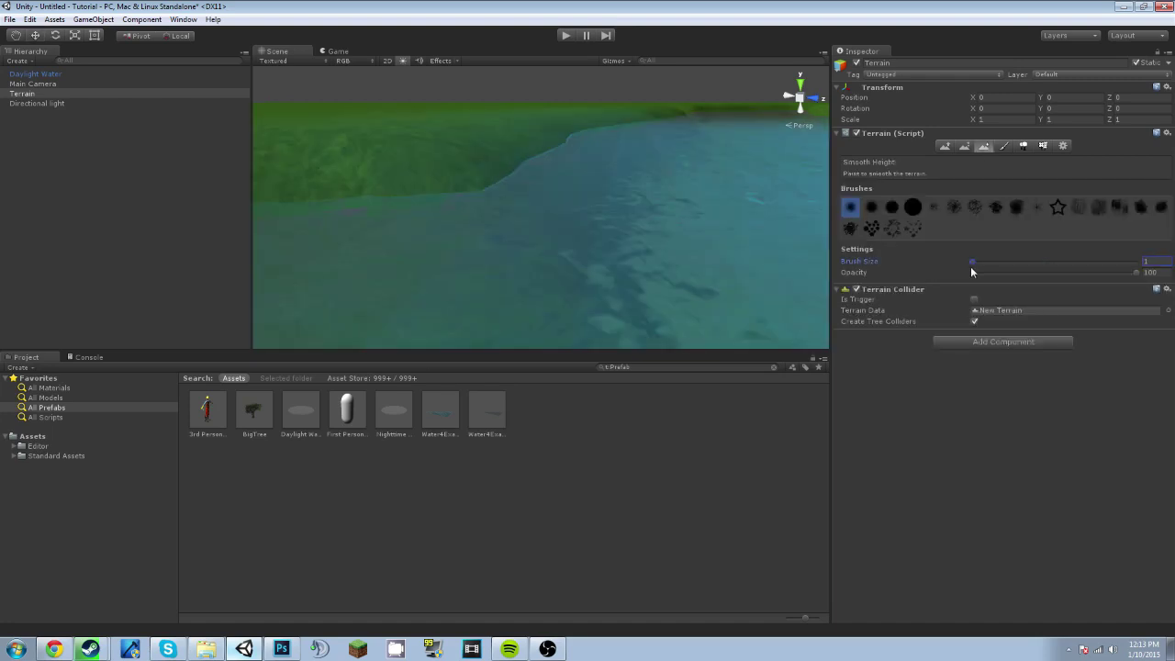
left_click_drag(998, 266, 1012, 265)
left_click_drag(358, 233, 398, 211)
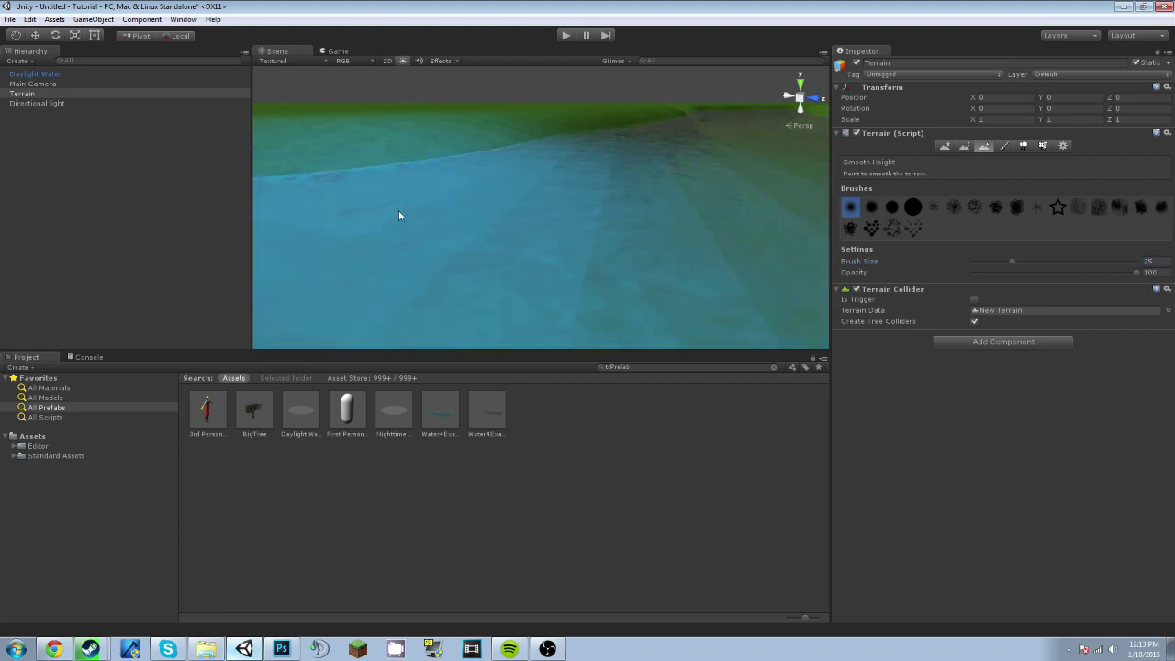
mouse_move(398, 211)
right_mouse_down()
mouse_move(414, 241)
mouse_move(588, 230)
right_mouse_up()
left_click(588, 233)
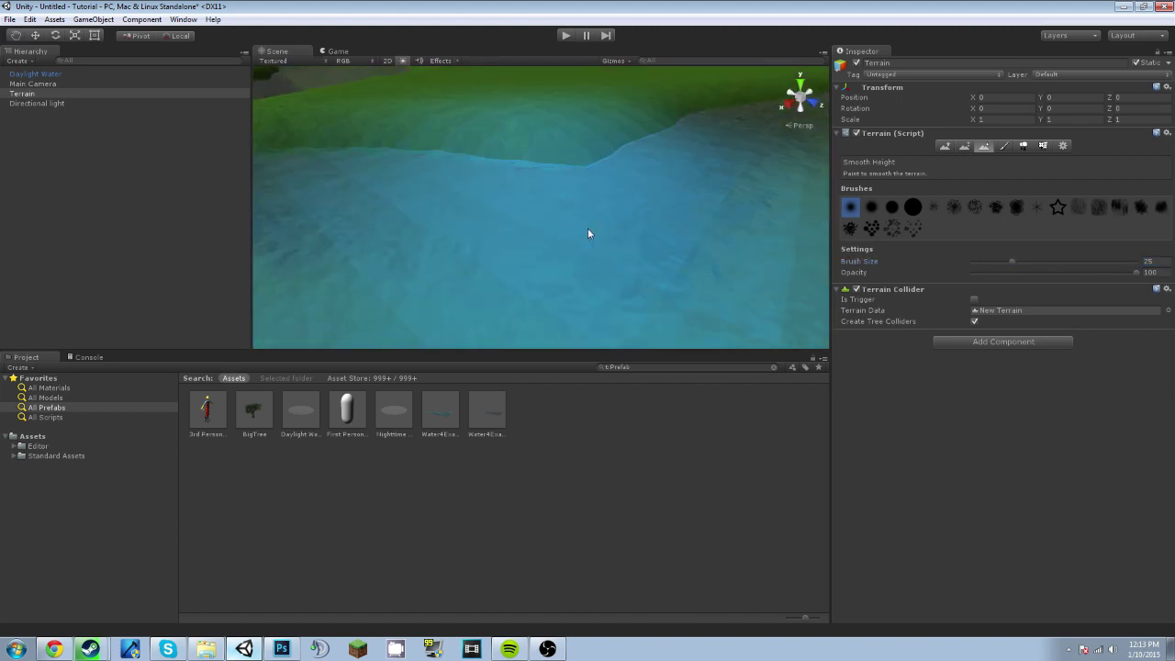
left_click_drag(586, 226, 655, 205, "alt")
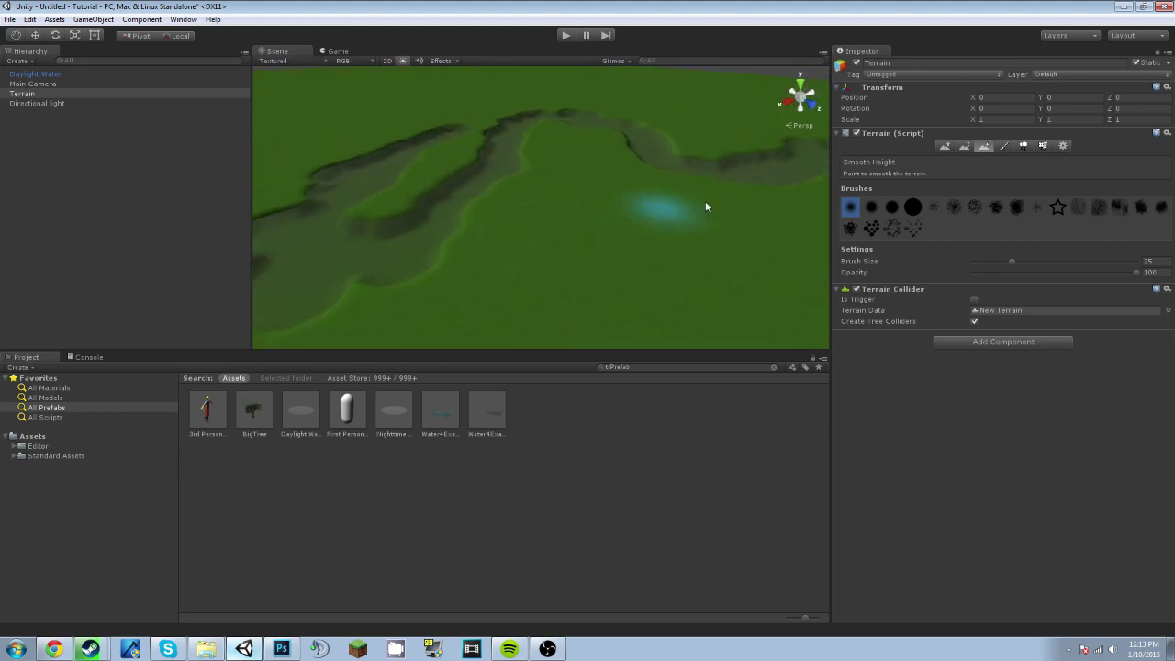
- Add the BigTree prefab, found by searching "tree", as a placeable tree for the terrain
left_click(1024, 146)
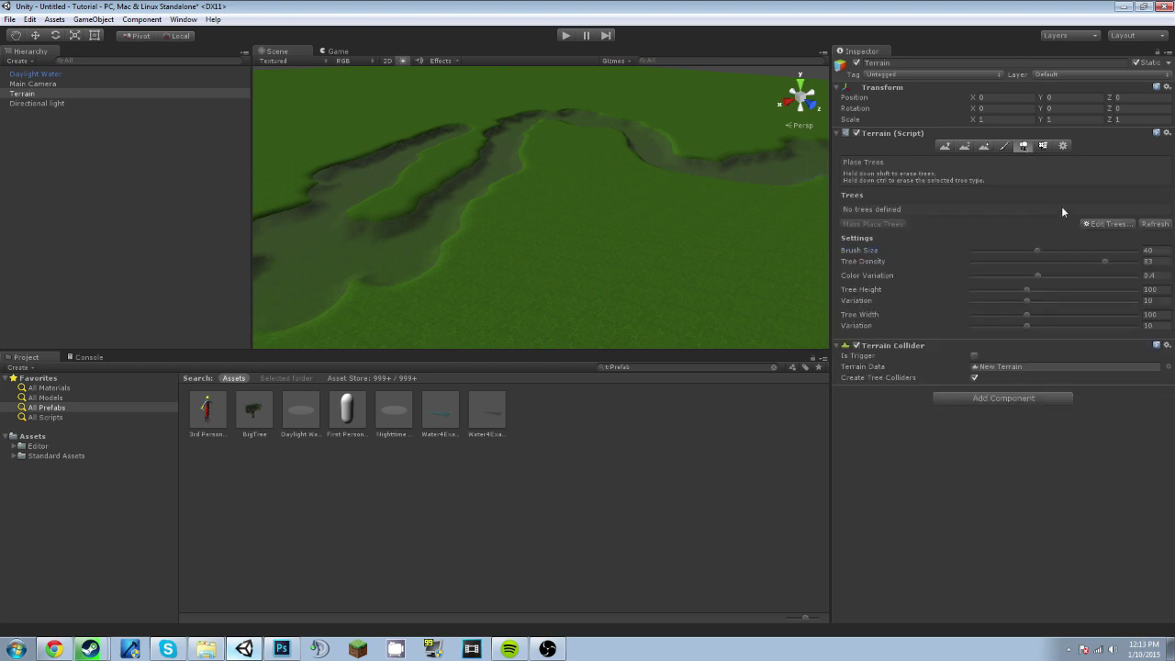
left_click(1108, 223)
left_click(1106, 231)
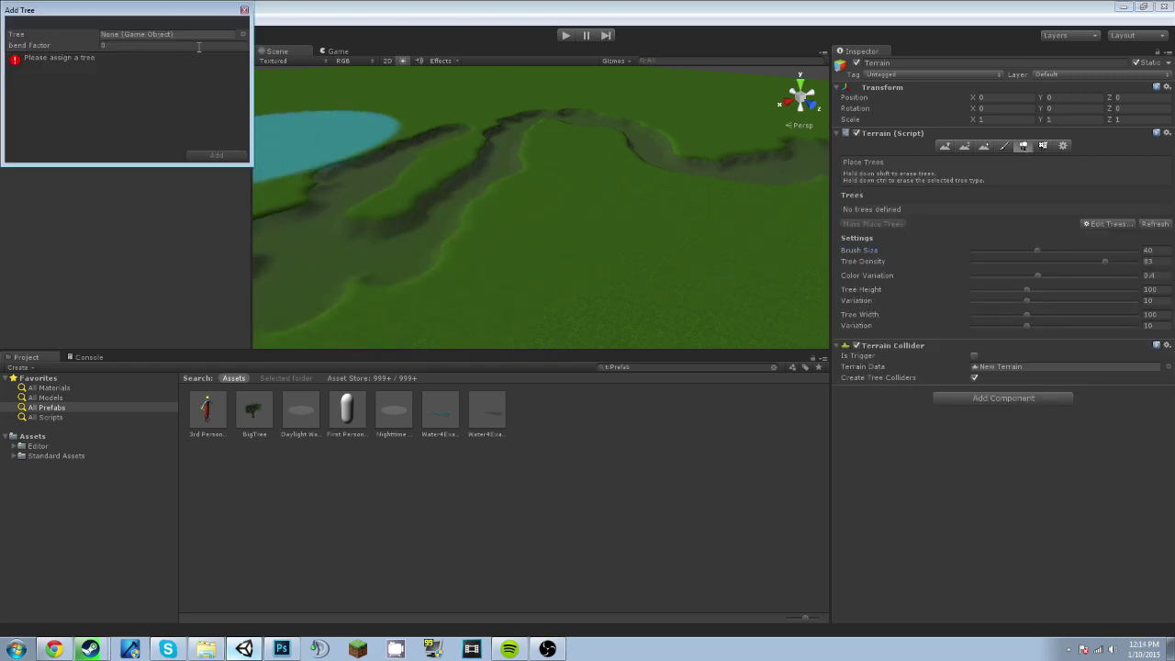
left_click(243, 34)
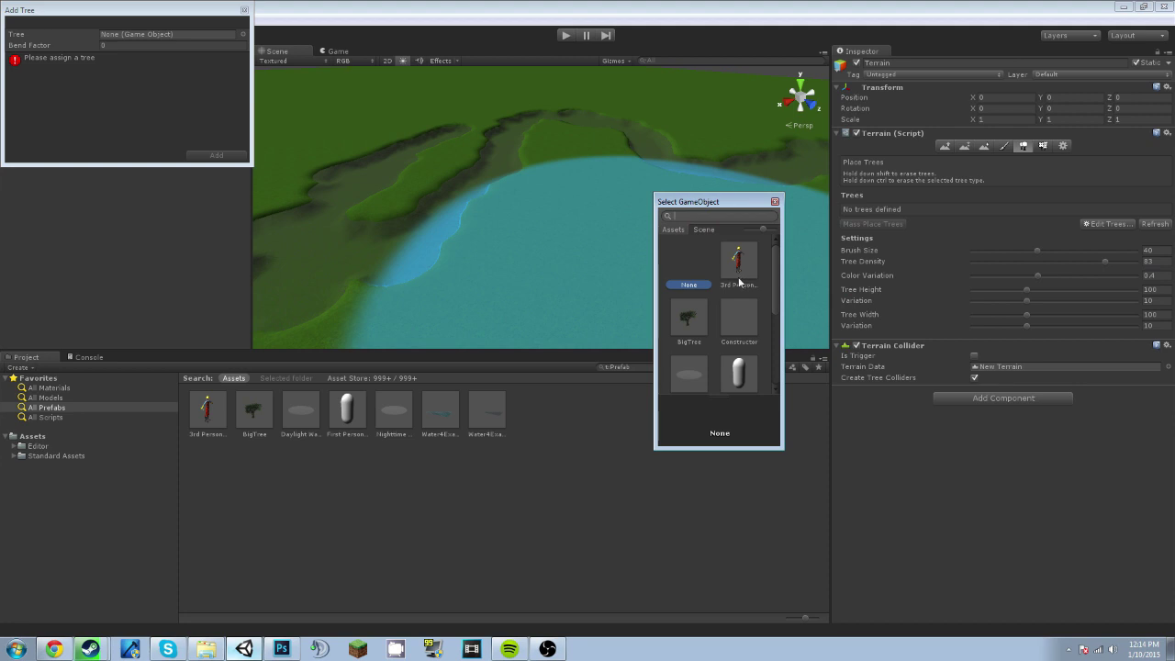
type("tree")
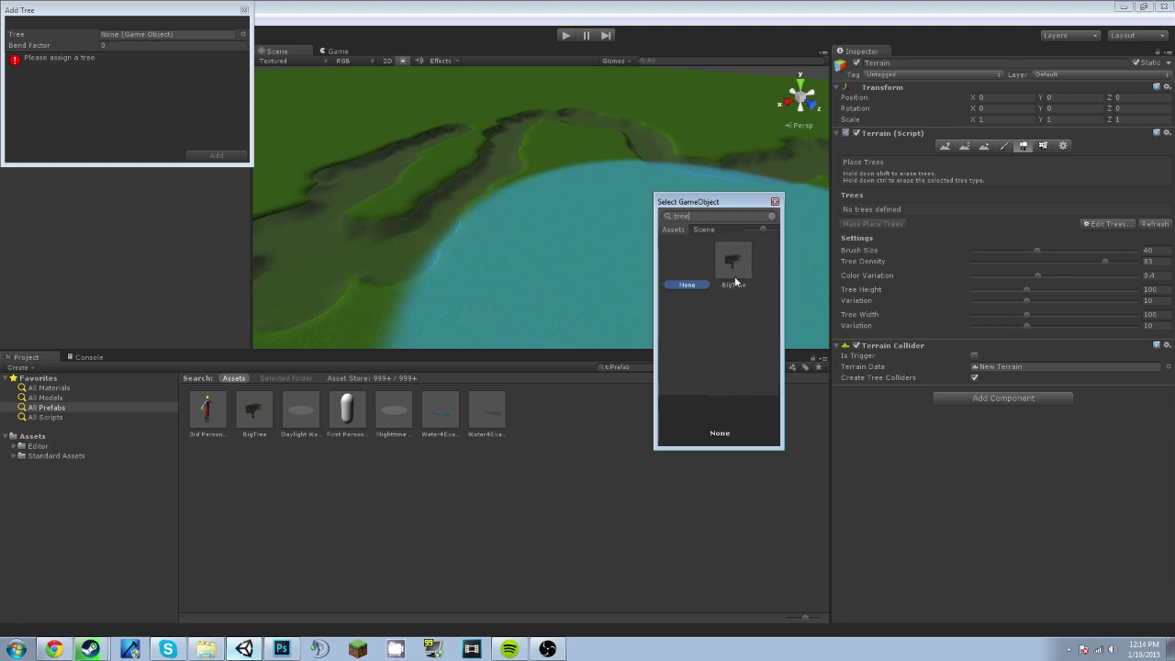
double_click(734, 266)
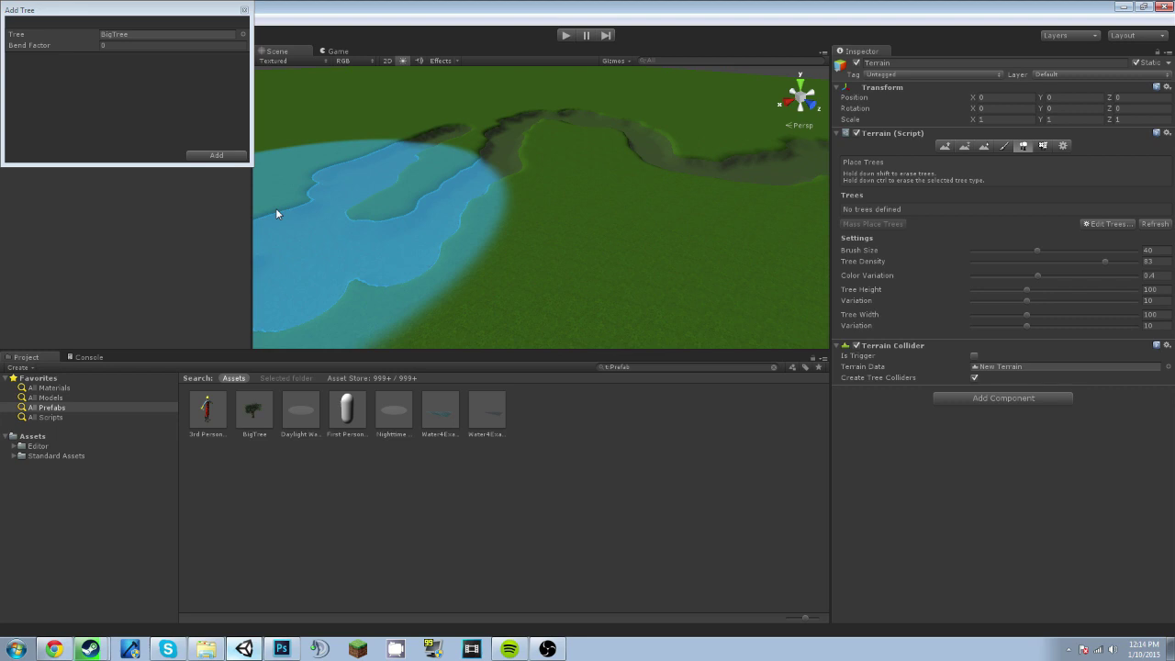
left_click(225, 156)
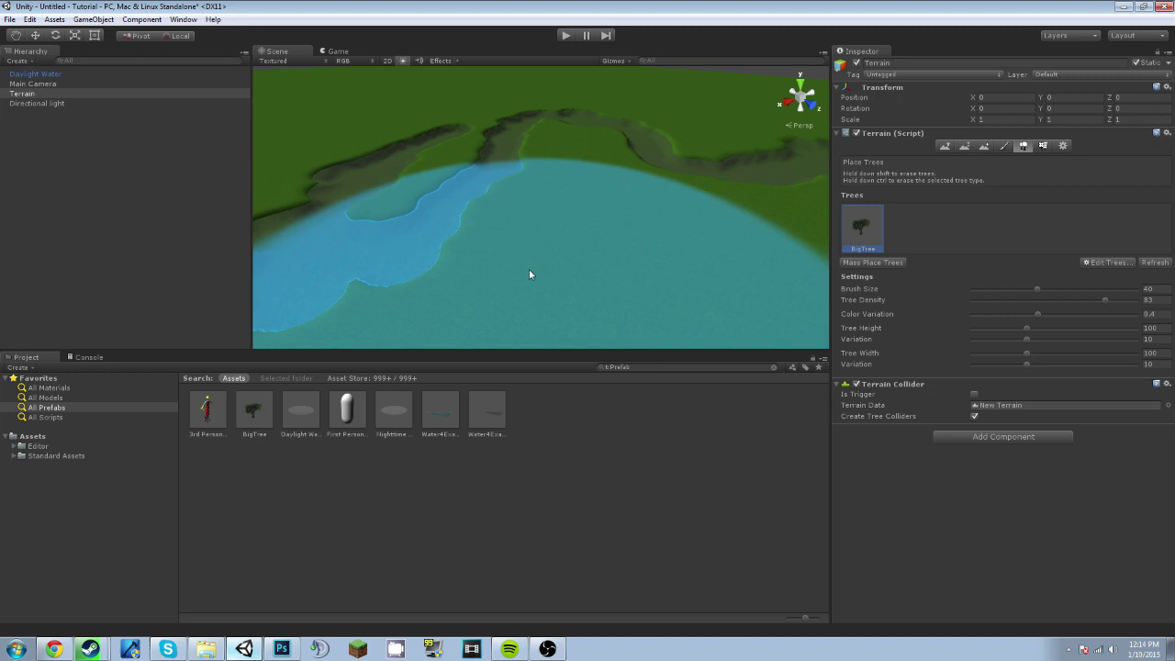
- Set the tree brush size to 1 and plant a single BigTree on the grass beside the river bank
left_click_drag(1022, 289, 924, 296)
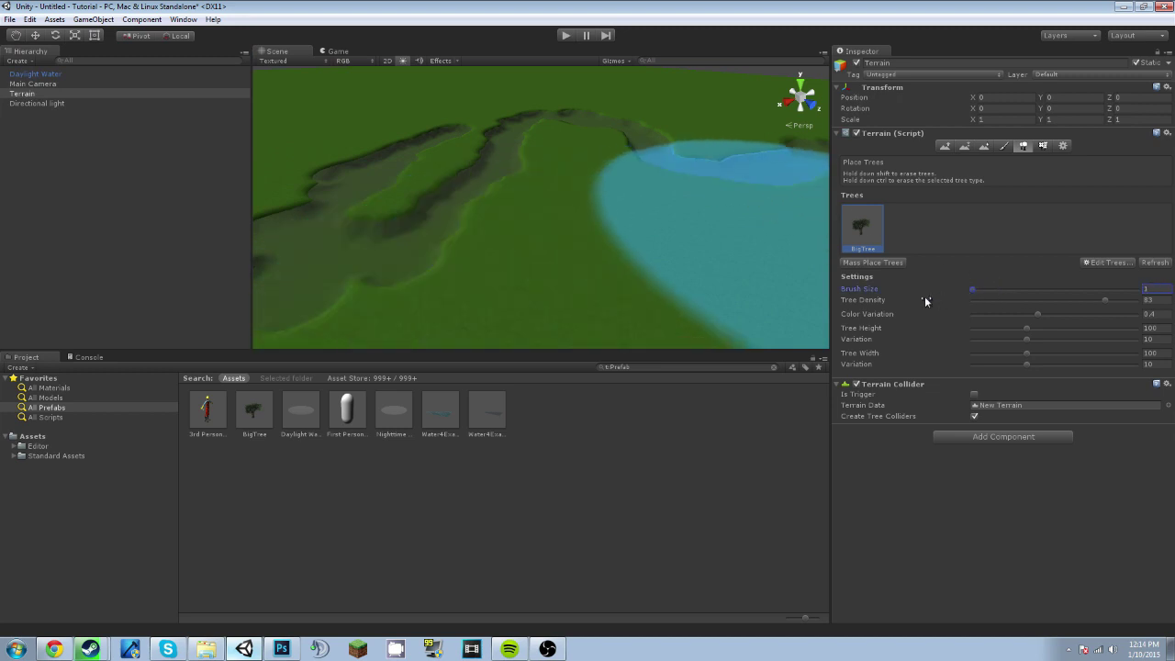
mouse_move(630, 281)
right_mouse_down()
mouse_move(551, 265)
mouse_move(490, 231)
mouse_move(527, 212)
mouse_move(543, 260)
mouse_move(514, 275)
right_mouse_up()
key("a")
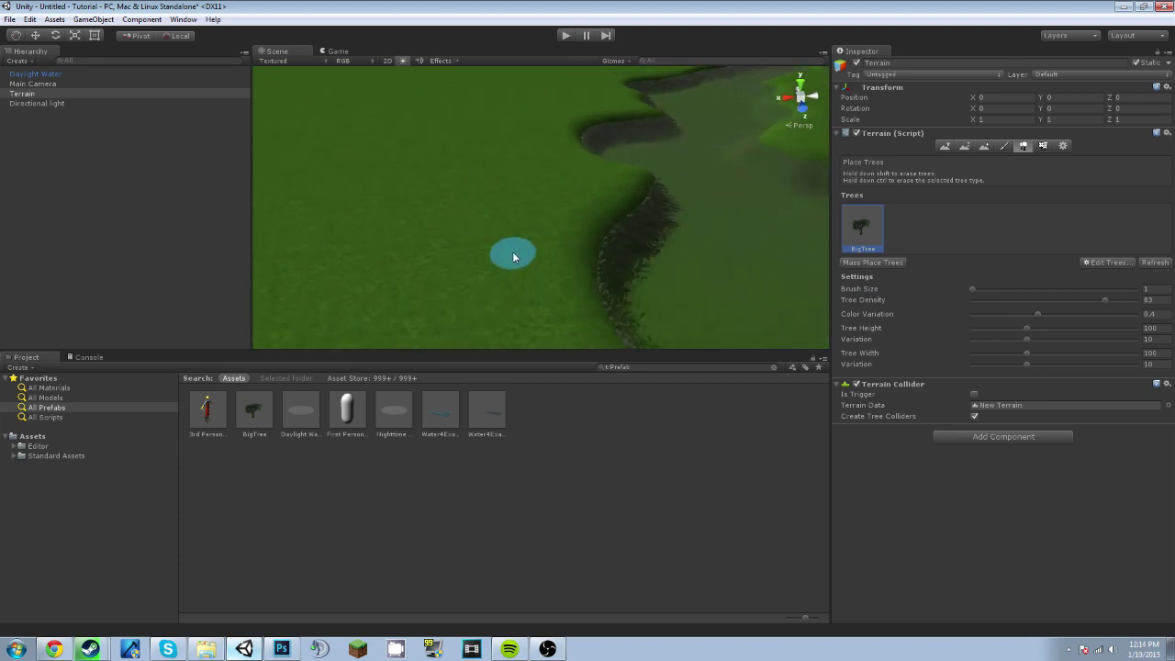
left_click(514, 255)
key("d")
mouse_move(601, 178)
right_mouse_down()
mouse_move(348, 180)
mouse_move(265, 194)
mouse_move(320, 184)
mouse_move(320, 257)
mouse_move(357, 294)
mouse_move(503, 182)
mouse_move(487, 196)
mouse_move(463, 146)
mouse_move(441, 139)
mouse_move(477, 133)
mouse_move(464, 316)
mouse_move(885, 431)
mouse_move(646, 389)
mouse_move(650, 371)
mouse_move(751, 359)
mouse_move(706, 369)
mouse_move(551, 338)
right_mouse_up()
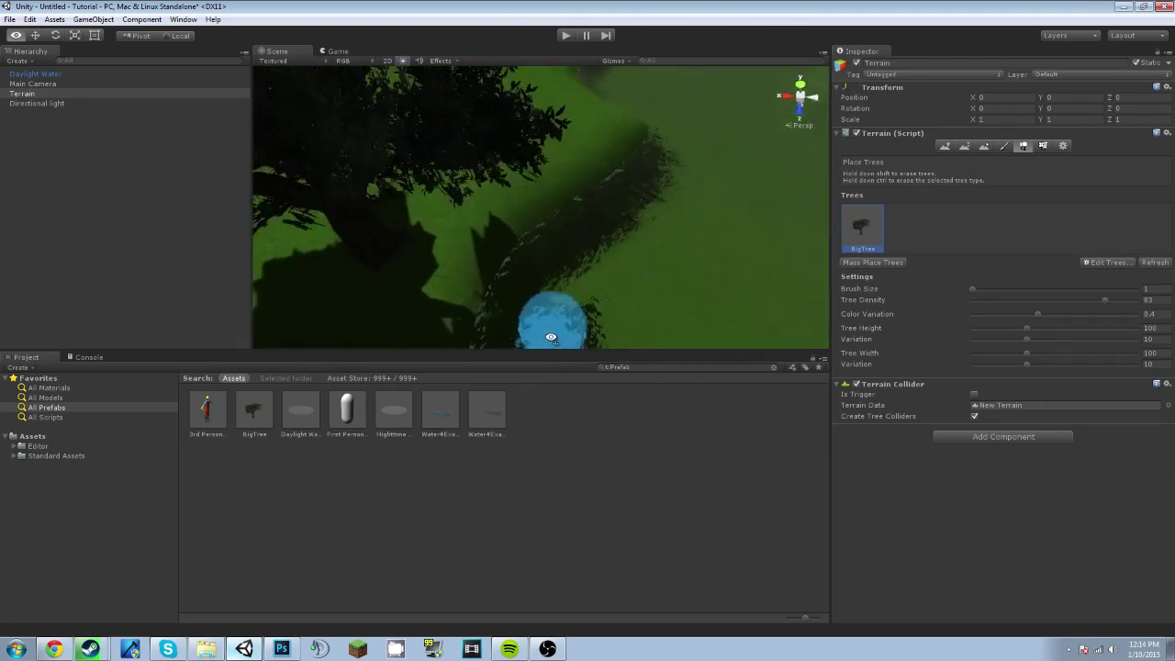
- Turn off Receive Shadows and Cast Shadows in the BigTree prefab's Mesh Renderer
left_click(263, 413)
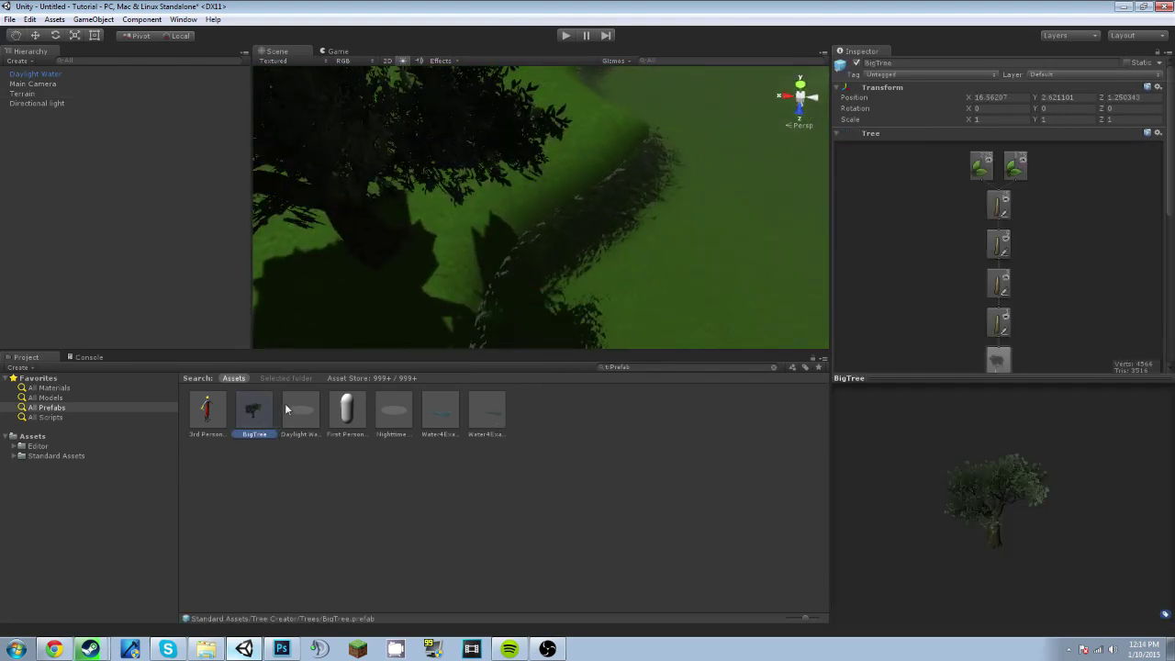
scroll(954, 277, "down", 10)
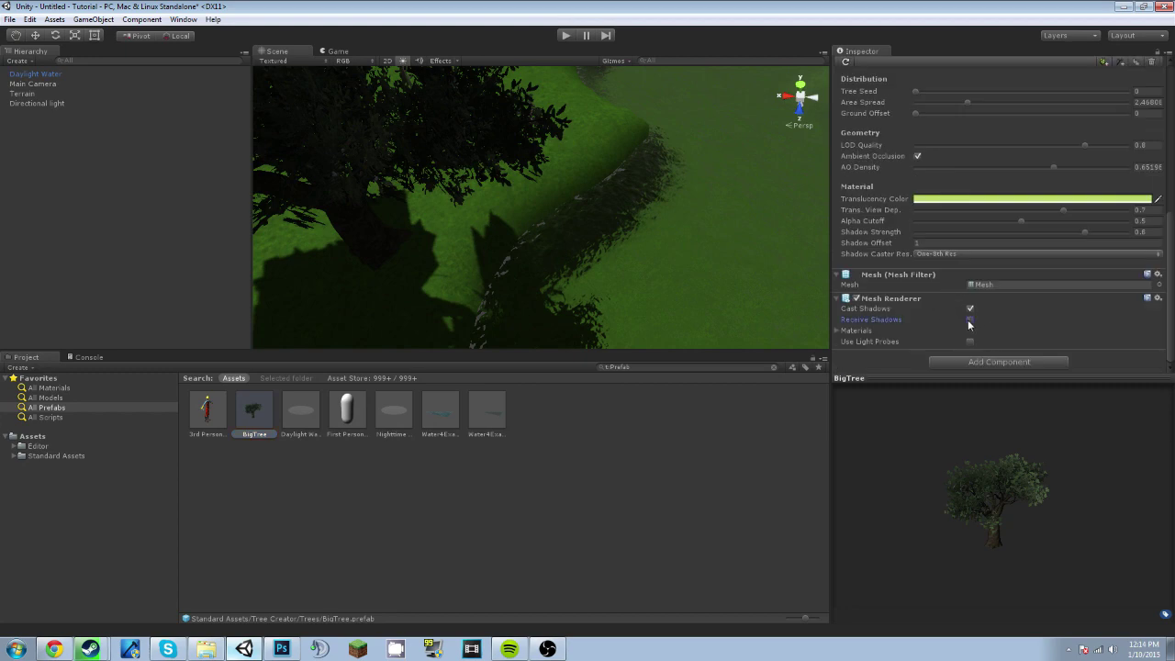
left_click(970, 310)
- Try planting another BigTree on the grass beside the first one, and undo it
right_click_drag(598, 230, 522, 246)
key("s")
left_click(521, 246)
left_click(396, 236)
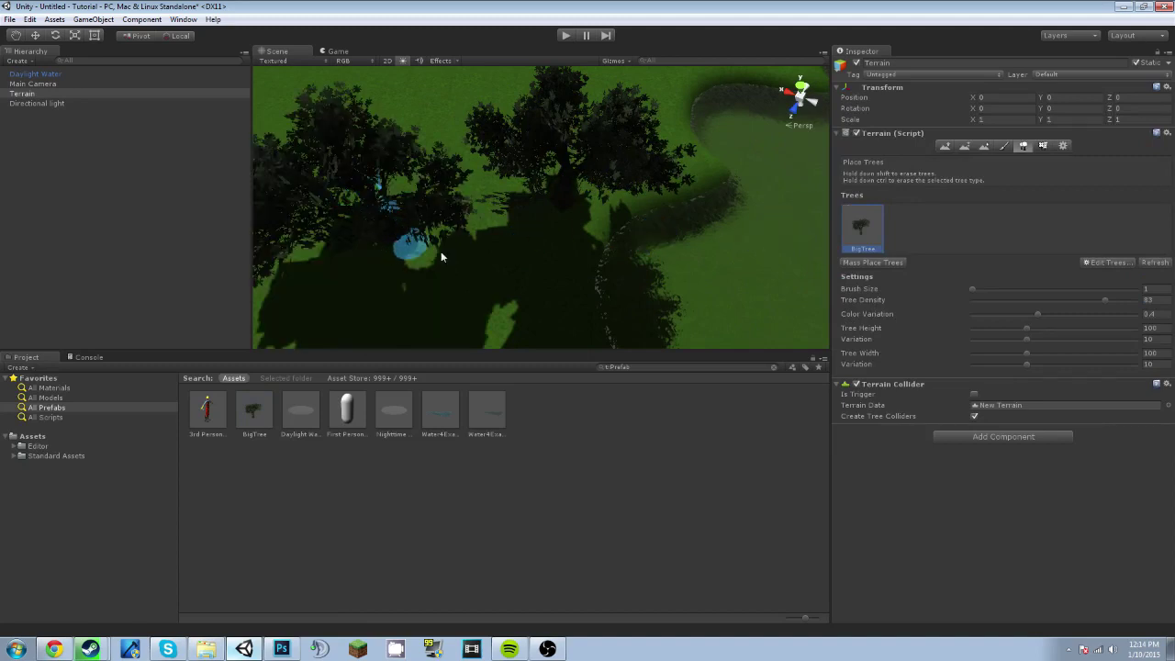
key("ctrl+z")
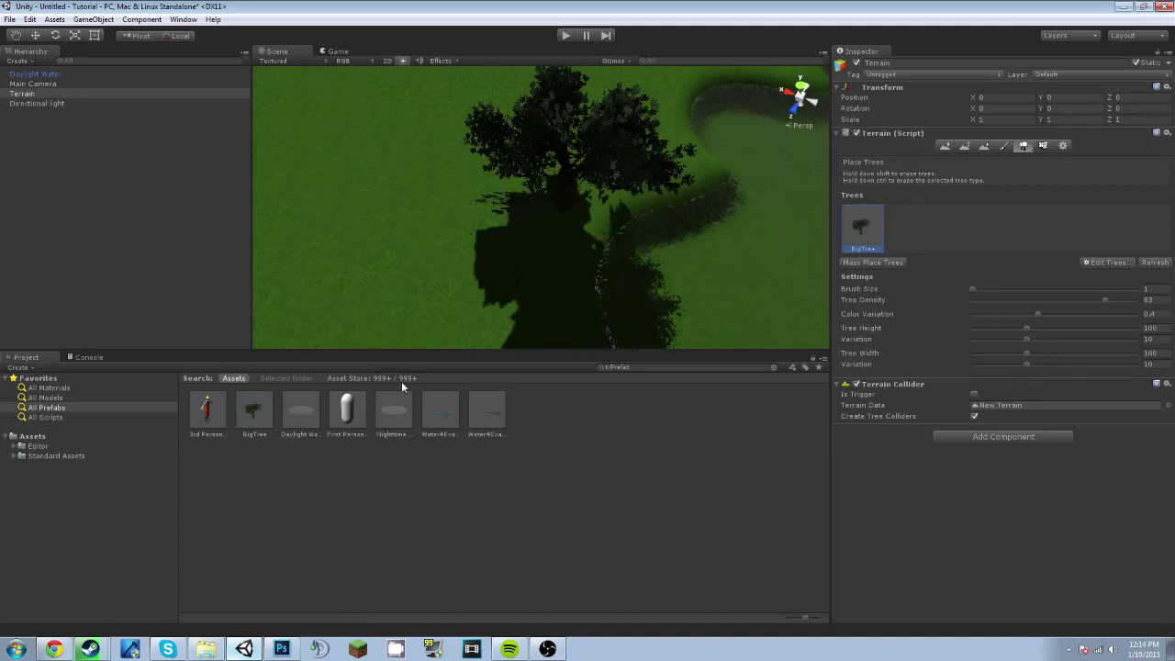
- Plant several BigTrees spaced out on the grass around the near end of the river channel
scroll(573, 334, "down", 8)
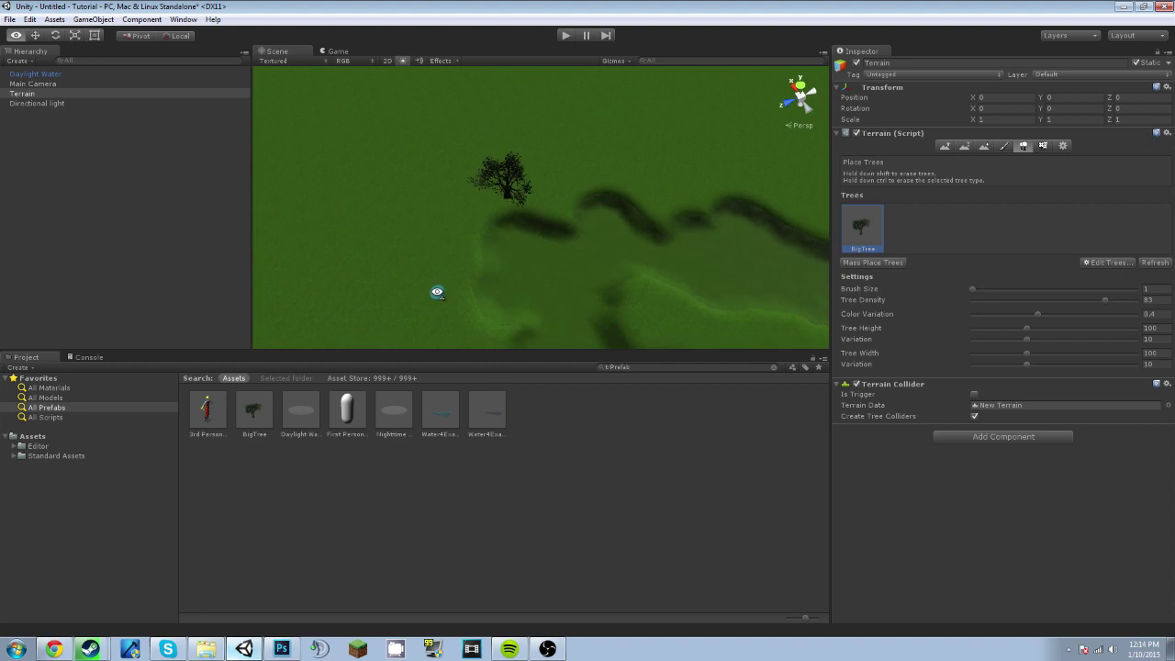
left_click(450, 272)
scroll(453, 273, "down", 4)
right_click_drag(453, 274, 536, 311)
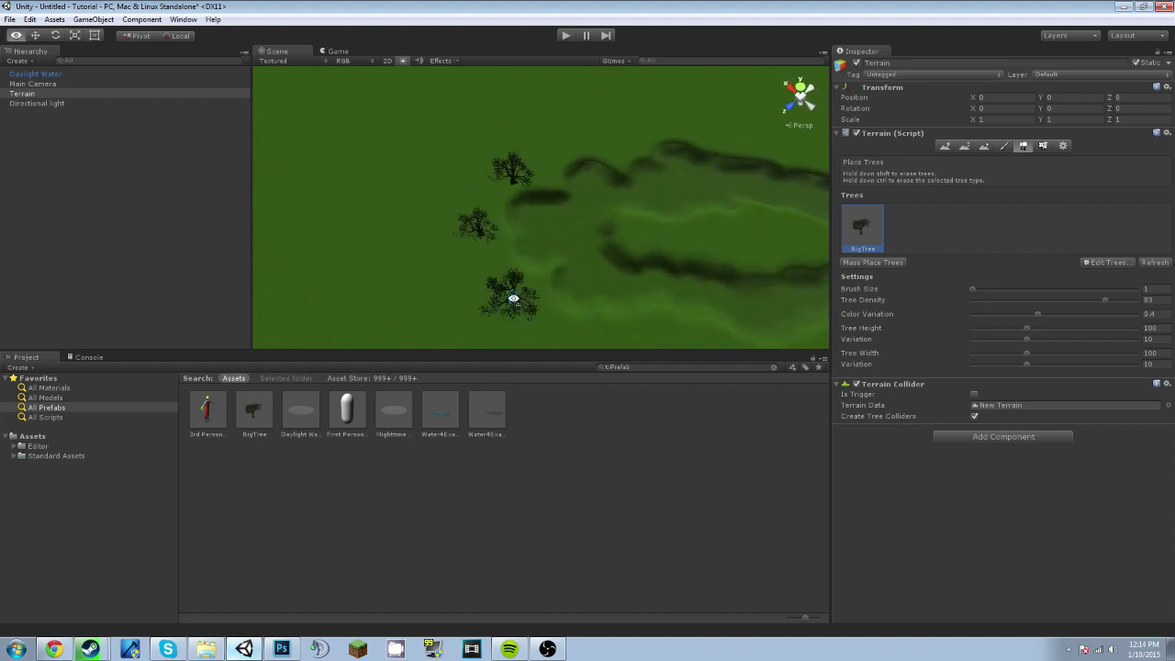
left_click_drag(513, 298, 582, 310, "alt")
left_click(678, 228)
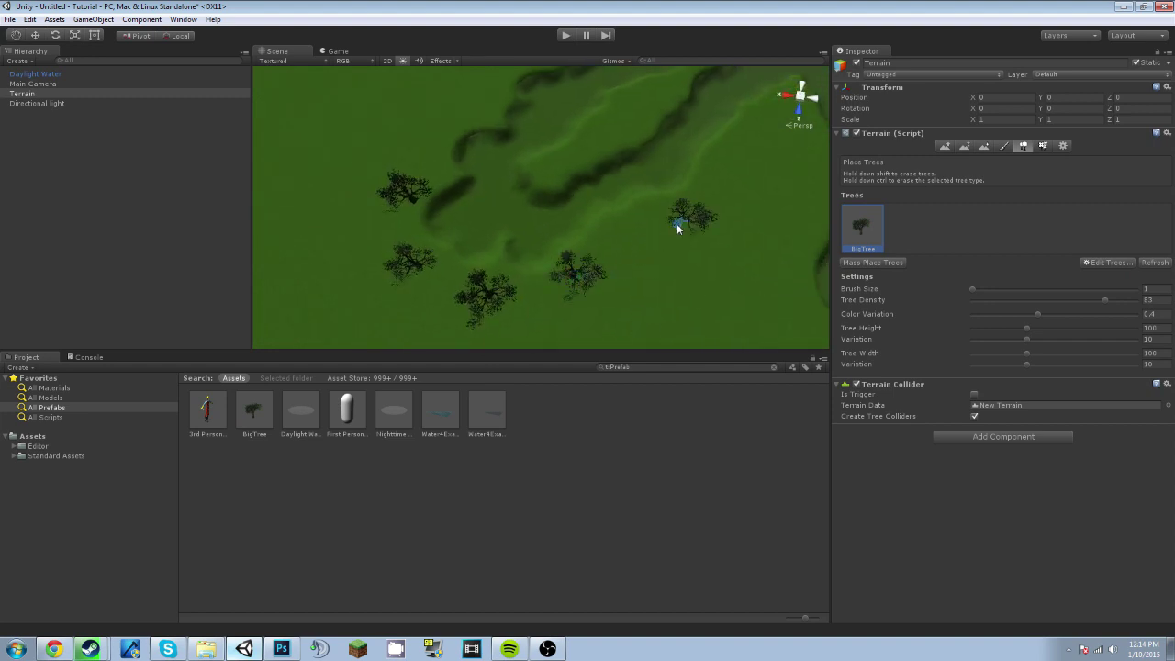
left_click(761, 154)
- Continue the row of BigTrees along the grassy edge of the winding river channel
right_click_drag(760, 155, 812, 119)
left_click_drag(771, 246, 857, 277, "alt")
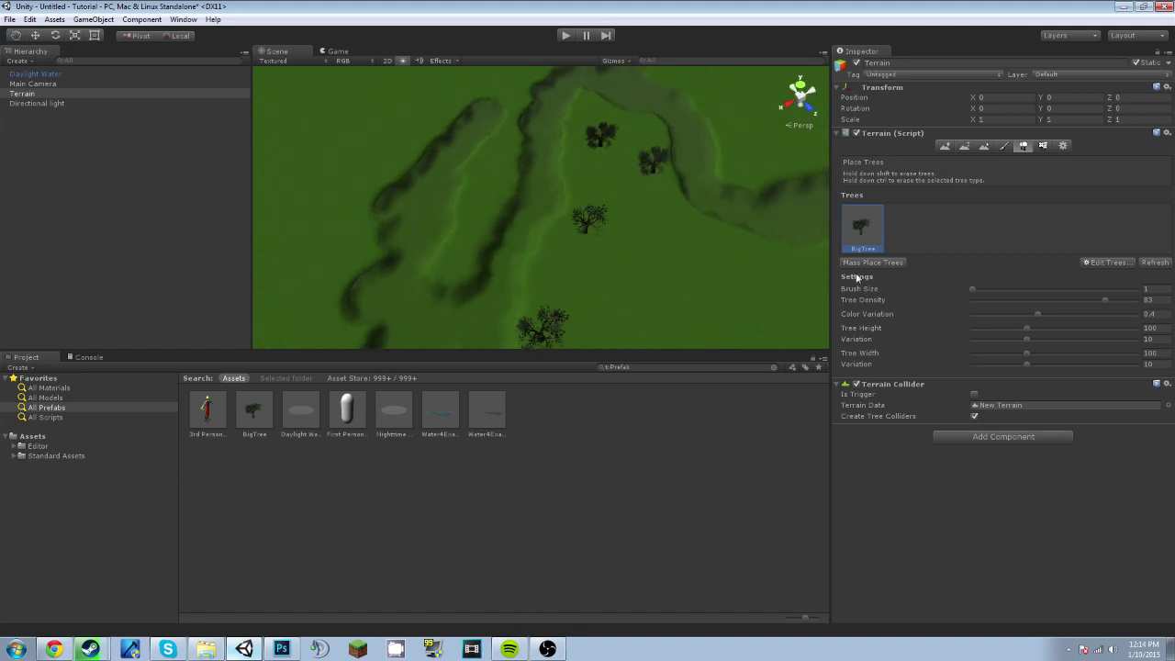
left_click_drag(708, 244, 767, 244, "alt")
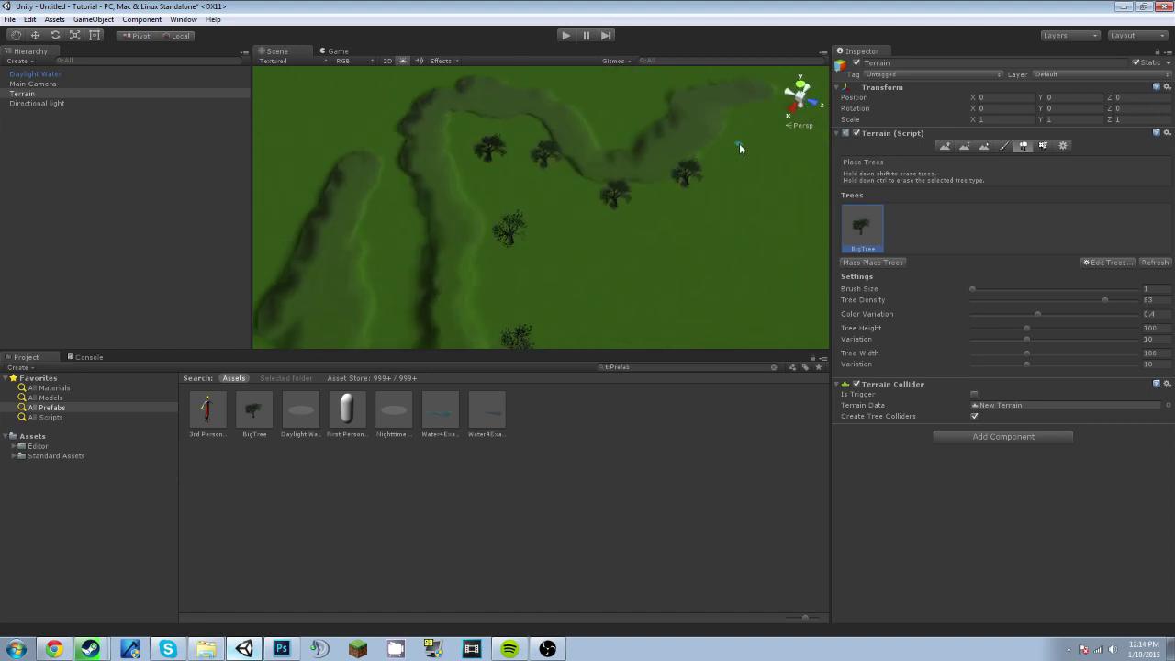
left_click_drag(764, 114, 538, 180, "alt")
- Set the tree Color Variation to 0.739, Tree Height to 98 and the Tree Width Variation to 22
key("w")
right_click_drag(538, 181, 593, 155)
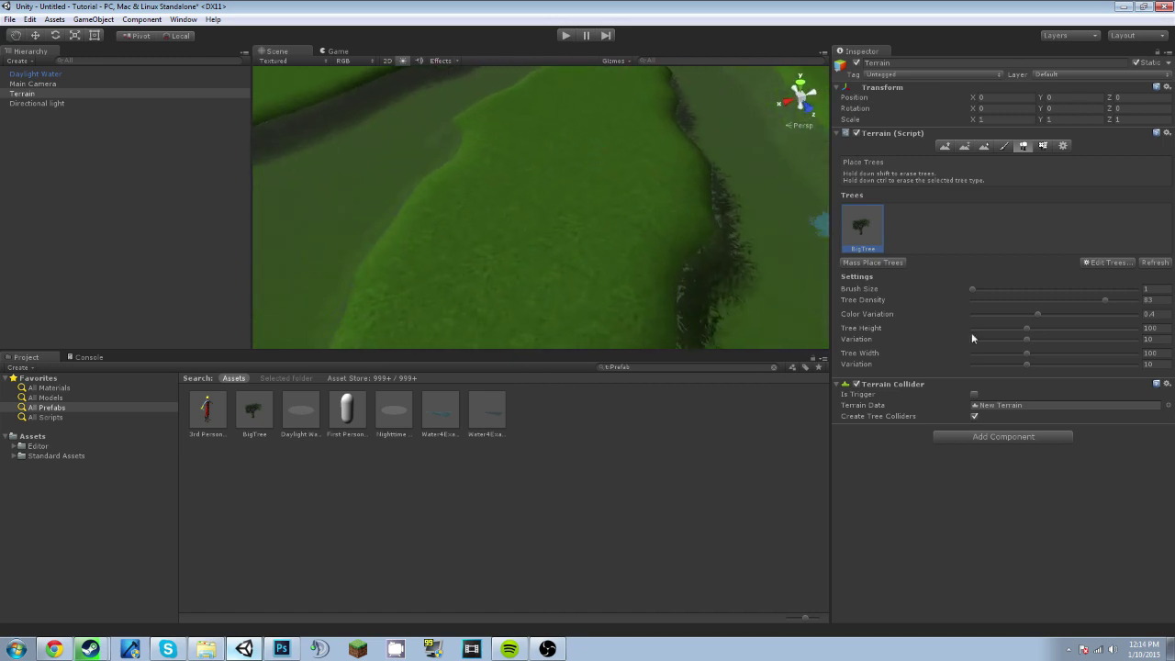
left_click_drag(1037, 314, 1061, 370)
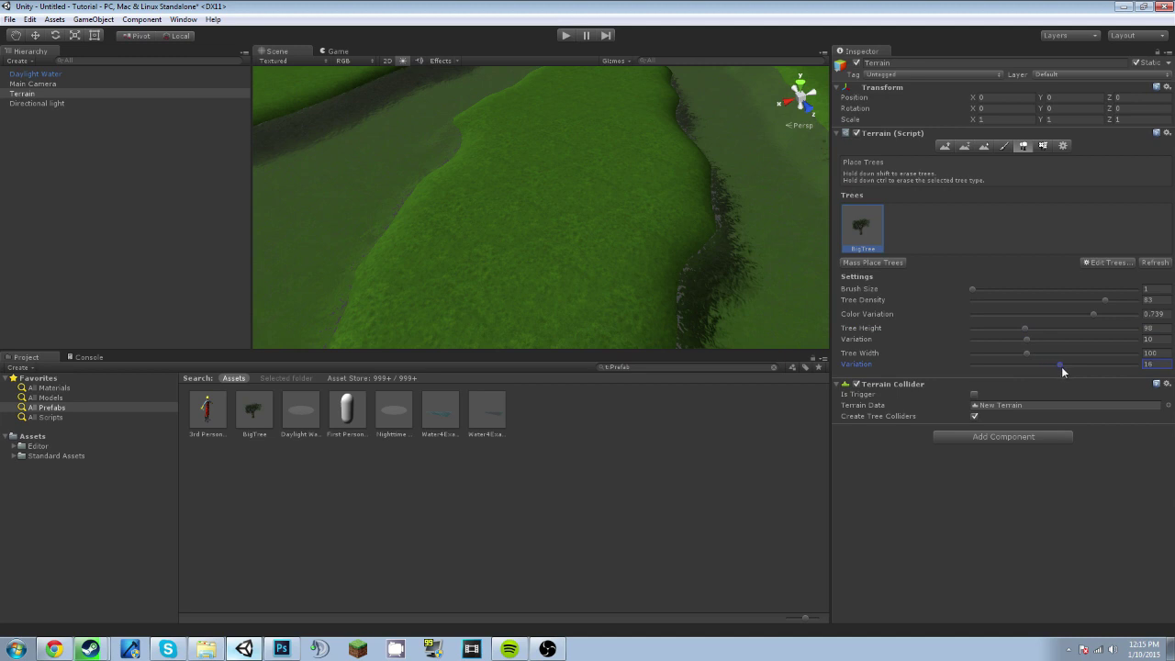
- Plant a line of BigTrees with the new variation settings on the opposite bank of the river channel
left_click(571, 236)
scroll(540, 252, "down", 10)
right_click_drag(528, 230, 467, 253)
left_click(467, 249)
left_click(507, 167)
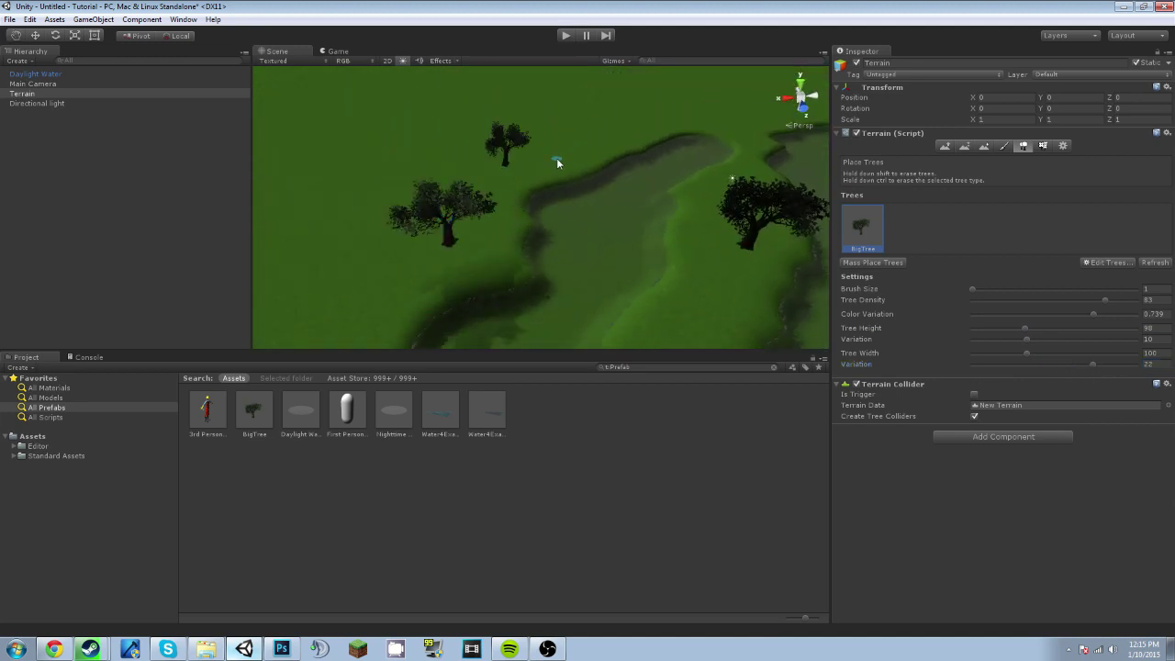
left_click(556, 158)
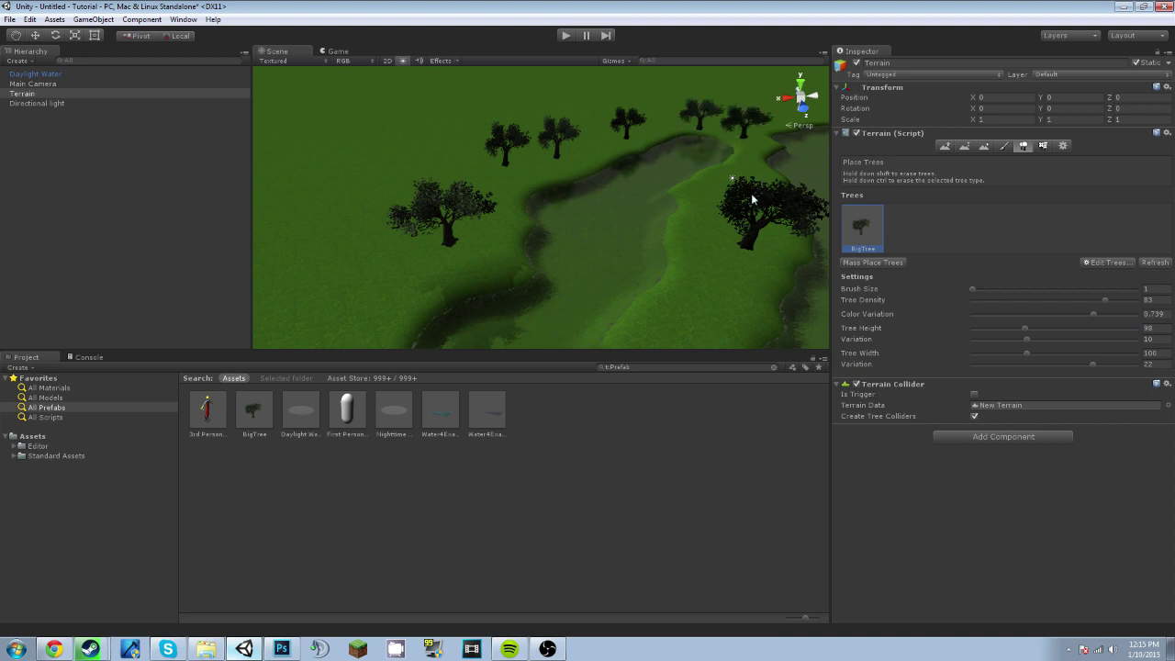
- Plant further BigTrees on the open grass between the river channels
left_click(713, 333)
right_click_drag(636, 272, 527, 330)
left_click(482, 229)
left_click_drag(527, 331, 538, 210, "alt")
key("w")
right_click_drag(538, 210, 419, 176)
left_click_drag(451, 226, 501, 208, "alt")
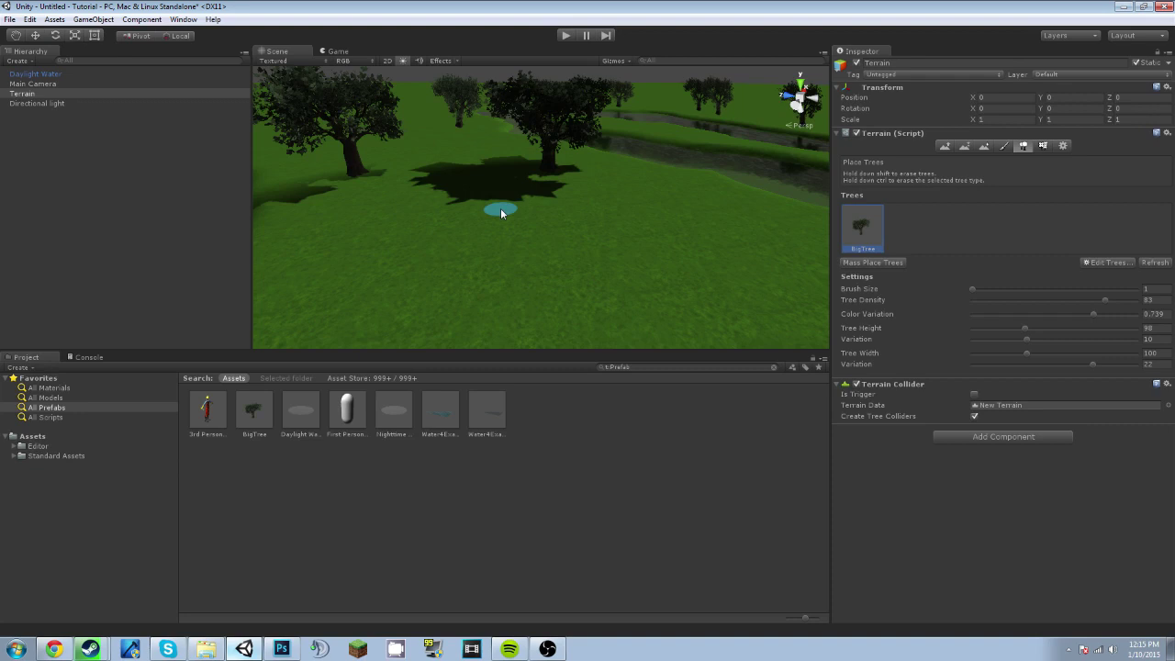
- Add a grass detail to the terrain using the Grass blade texture found by searching "gras", with Billboard turned off
left_click(1042, 146)
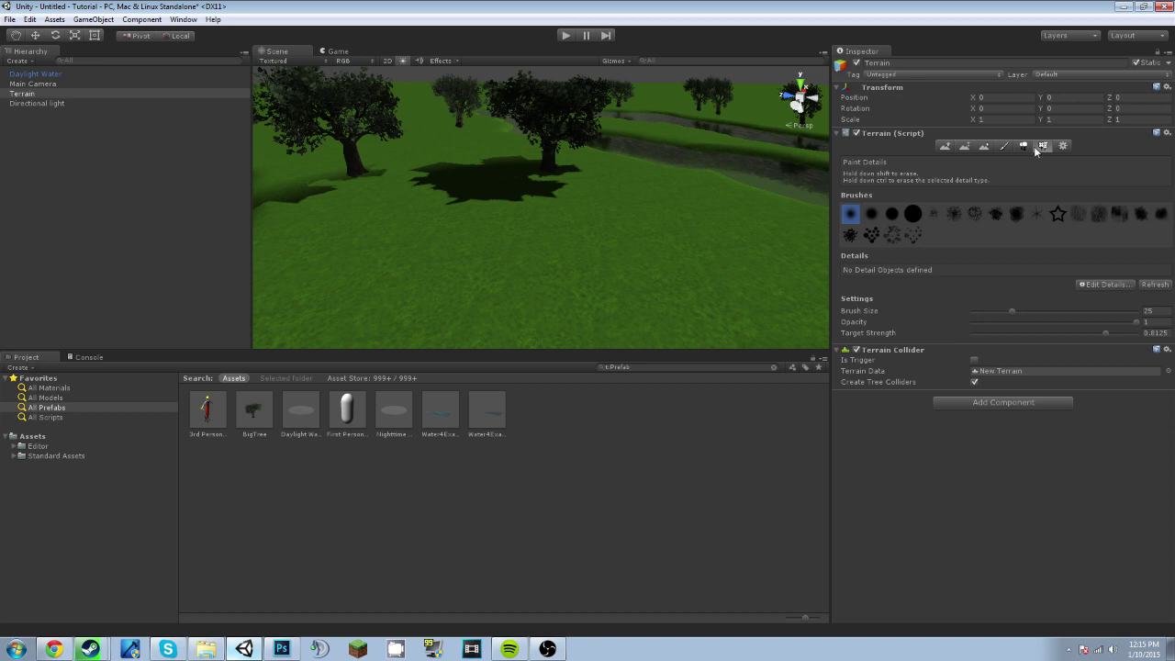
left_click(1106, 286)
left_click(1111, 288)
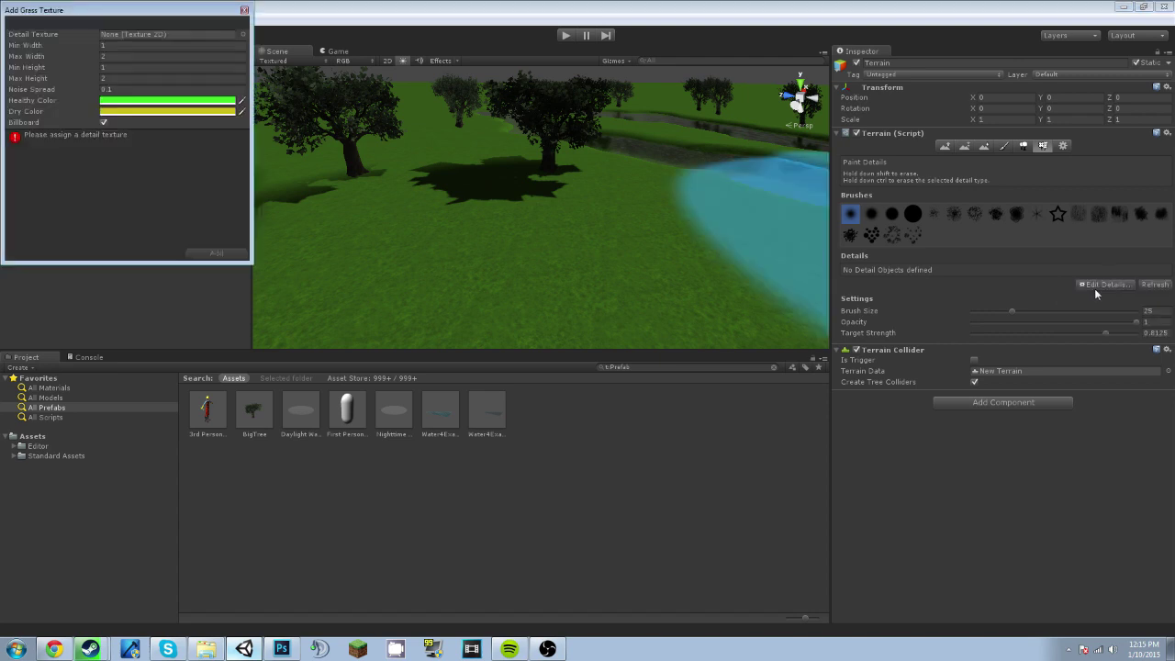
left_click(241, 34)
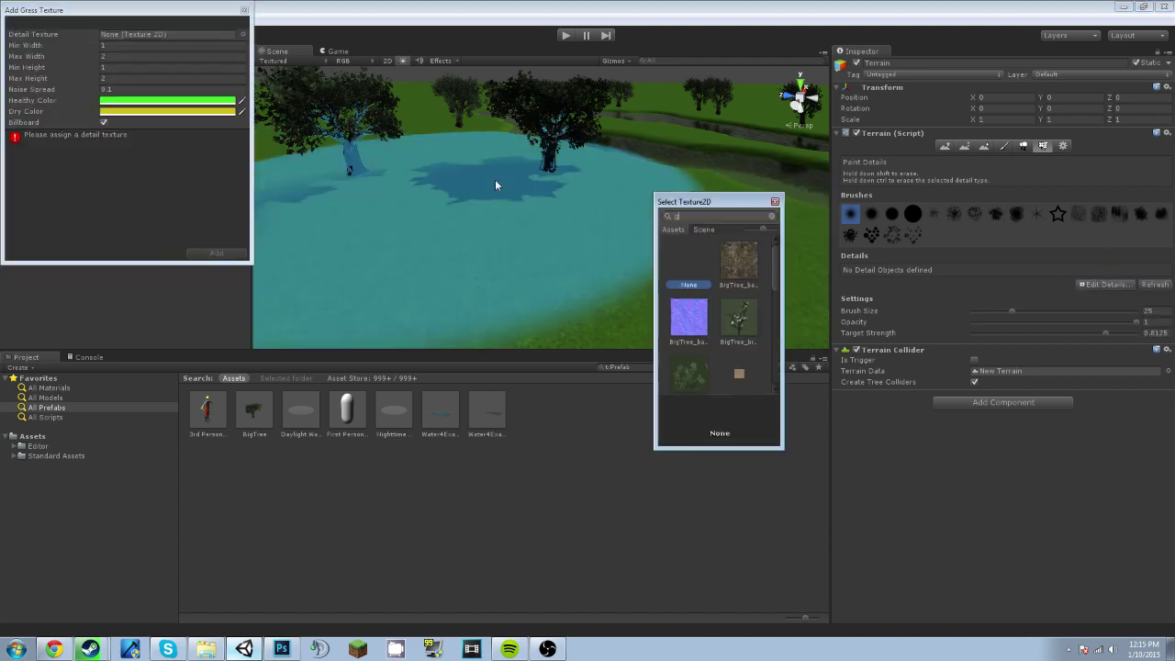
type("gras")
scroll(748, 301, "down", 2)
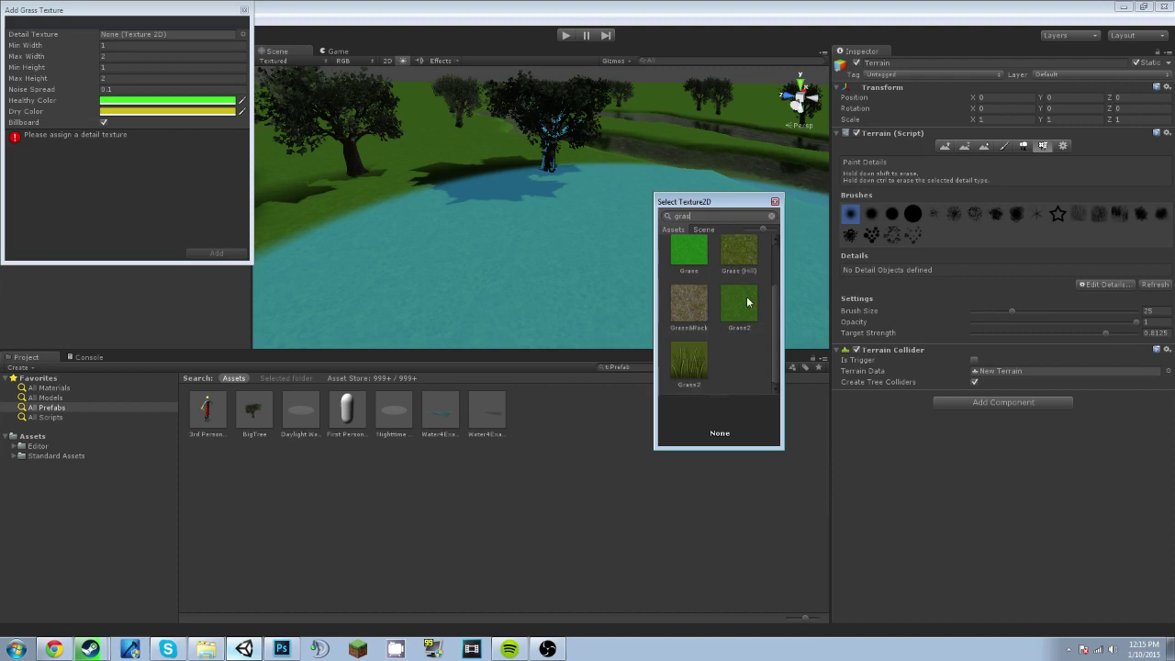
scroll(692, 373, "up", 2)
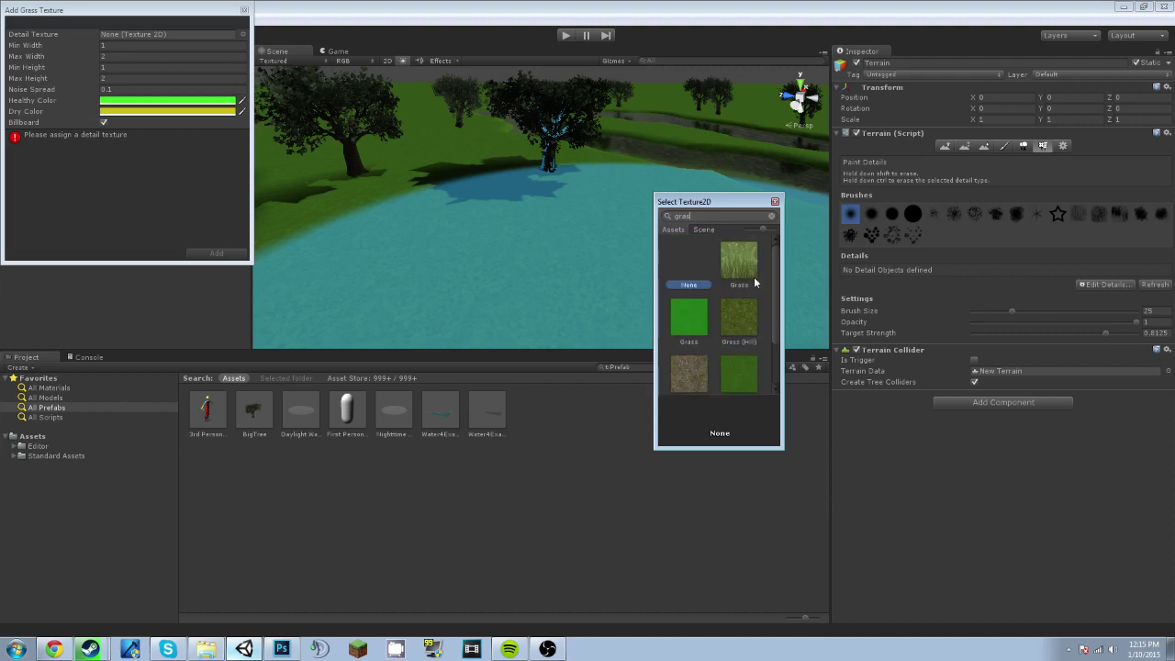
scroll(715, 311, "down", 2)
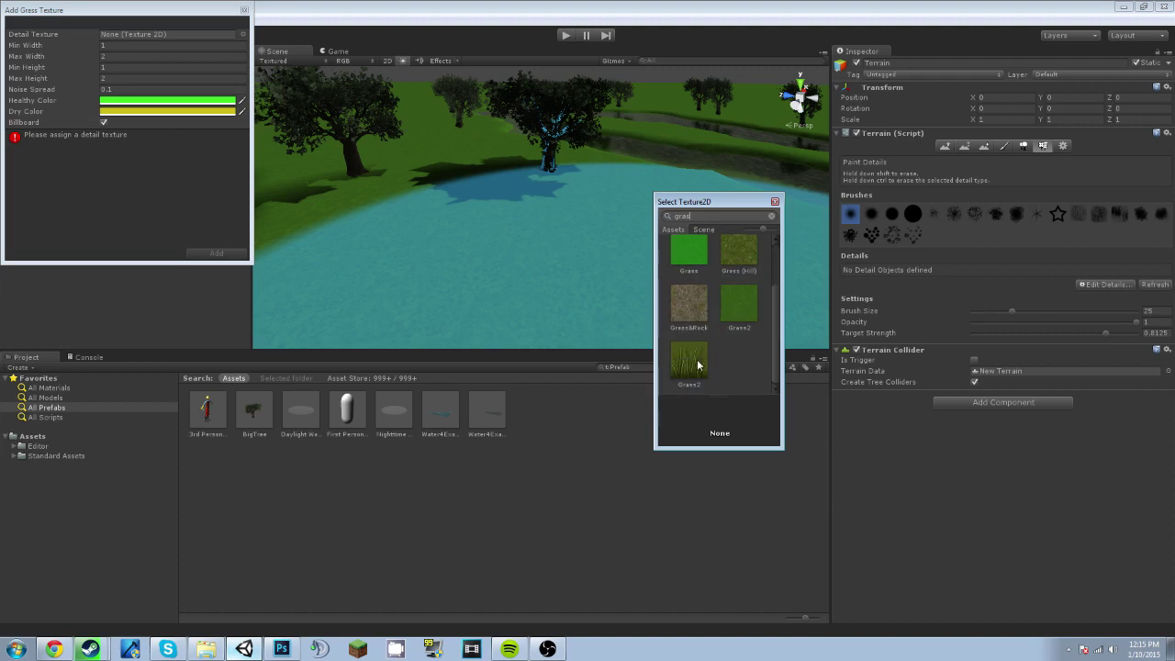
scroll(698, 366, "up", 2)
left_click(739, 260)
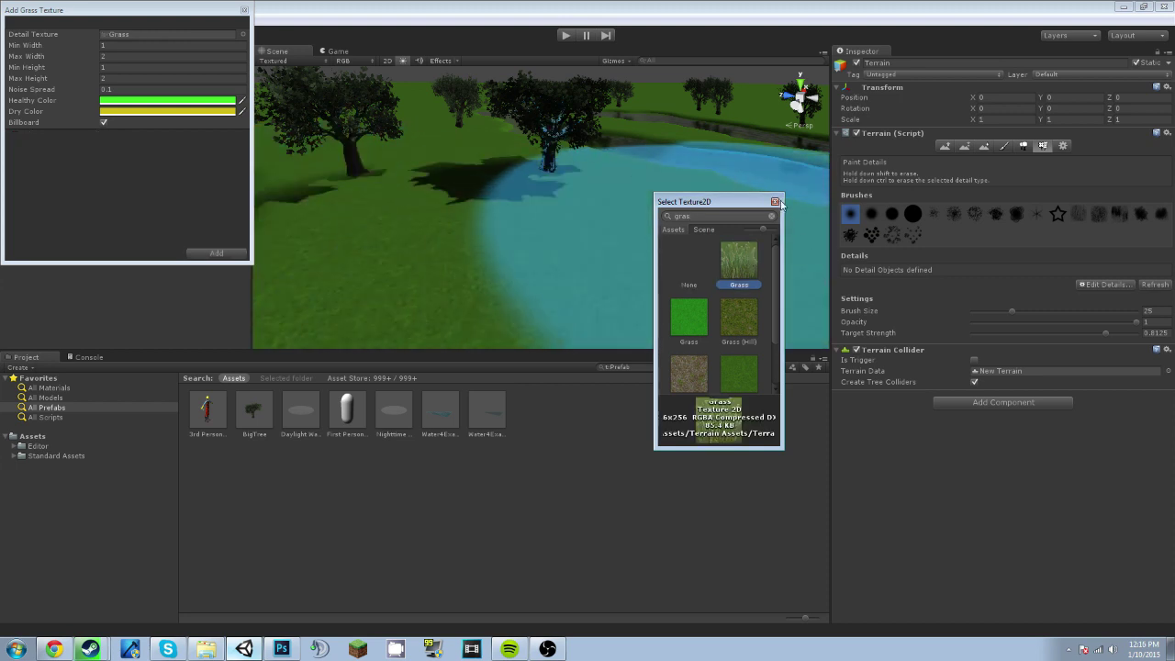
left_click(775, 202)
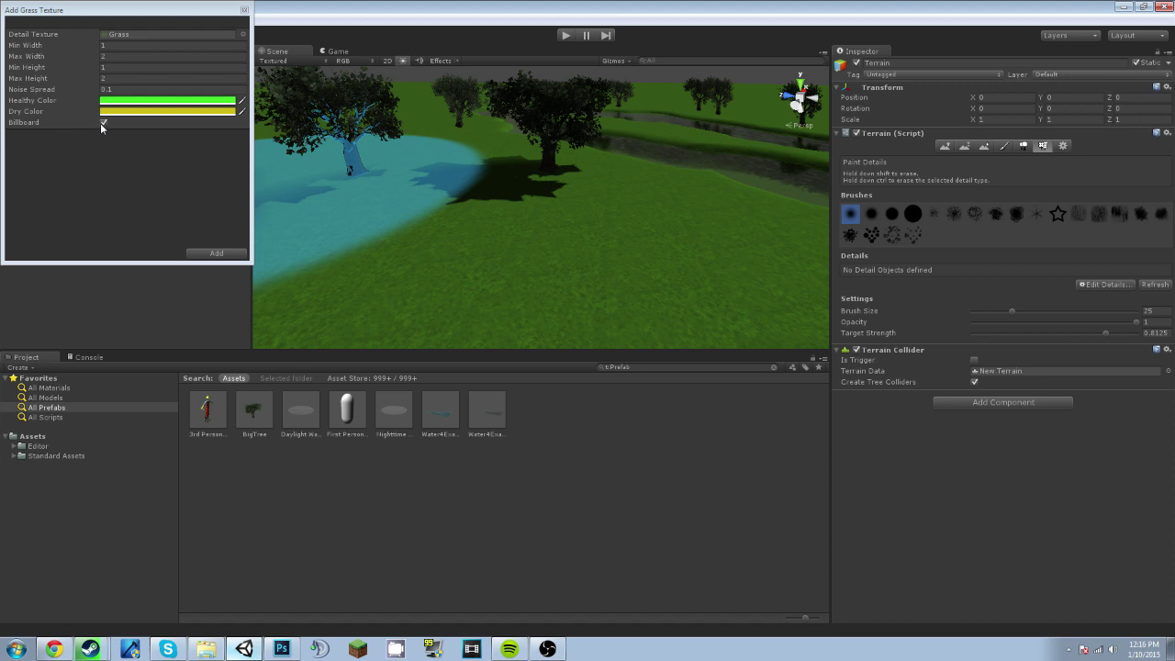
left_click(103, 122)
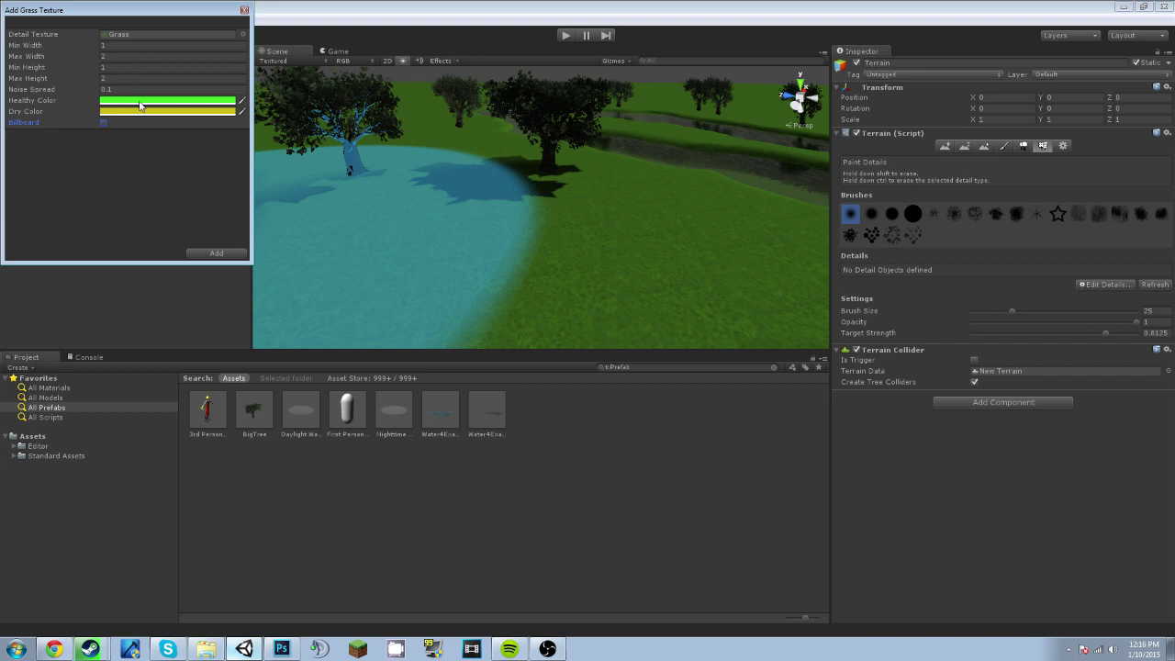
left_click(218, 257)
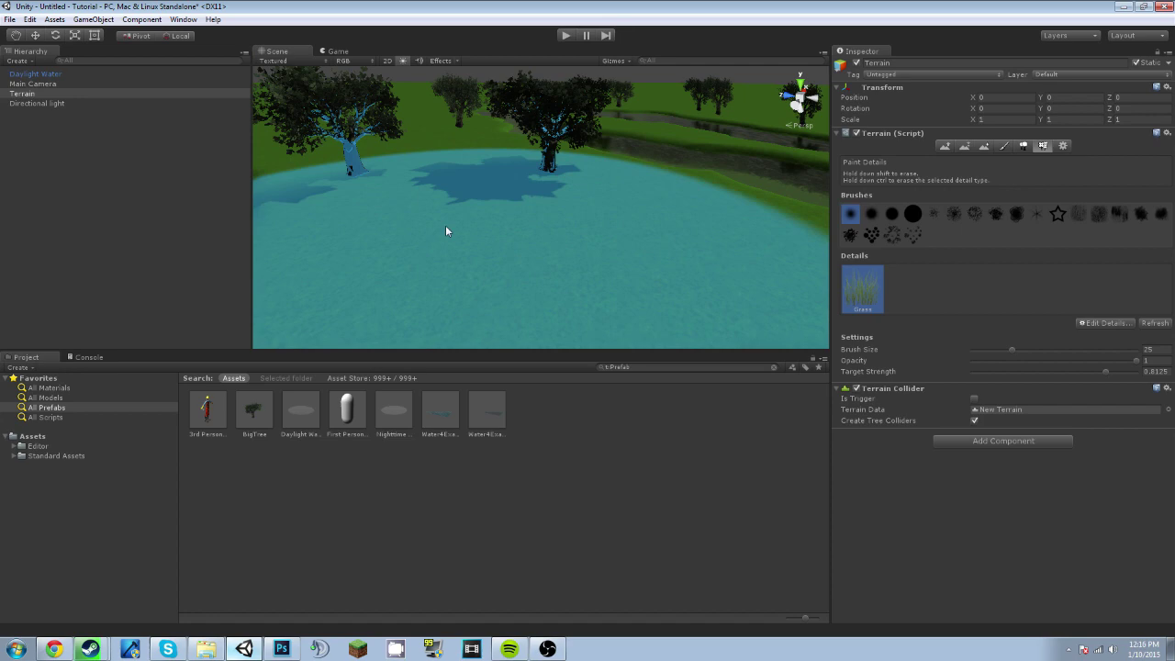
- Try painting Grass details with brush size 25 around the trees and river bank, and undo it
left_click(445, 224)
right_click_drag(446, 225, 393, 210)
left_click_drag(392, 210, 602, 296, "alt")
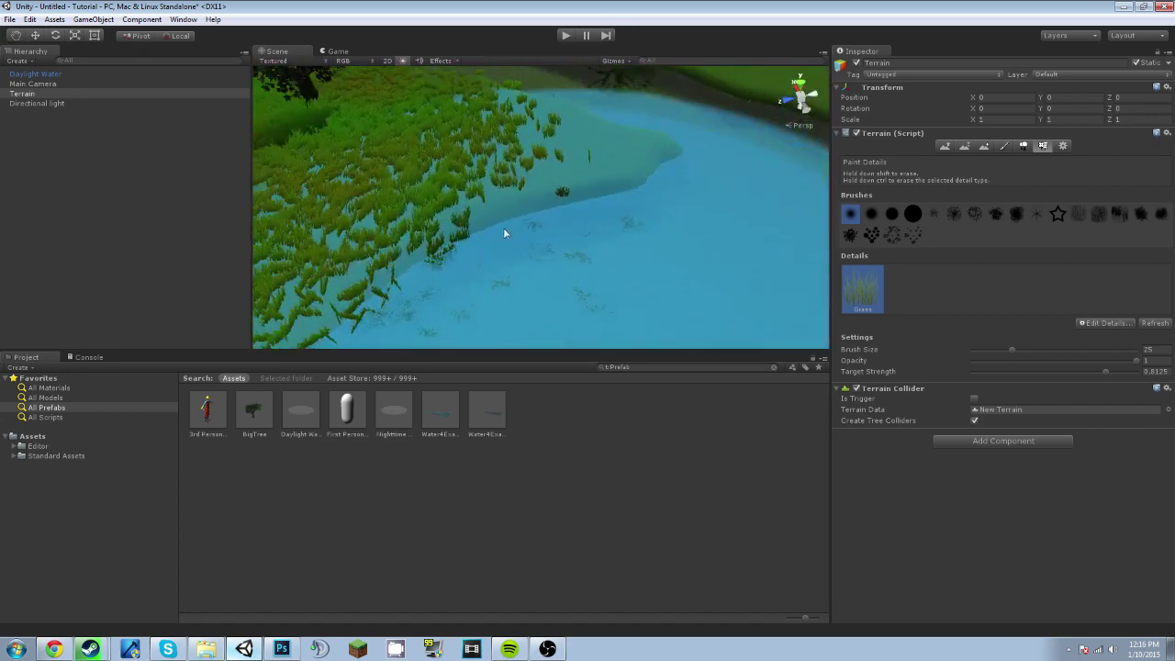
key("ctrl+z")
right_click_drag(569, 217, 453, 167)
key("w")
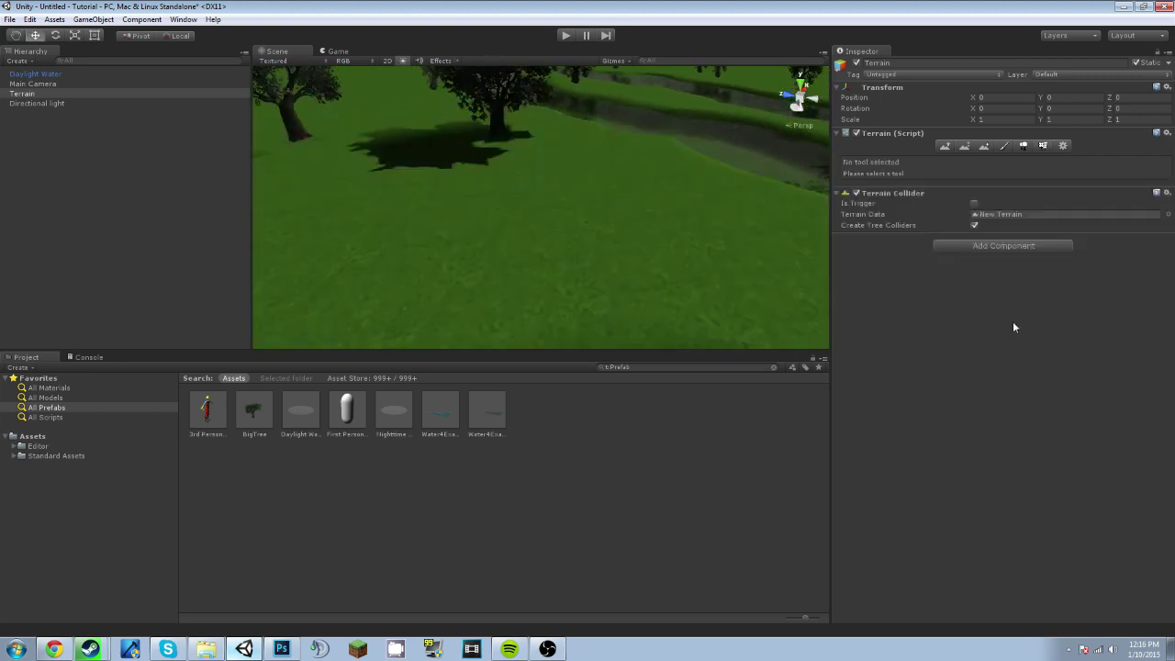
- Set the detail brush size to 11 and paint Grass over the ground in front of the two trees
left_click(1044, 146)
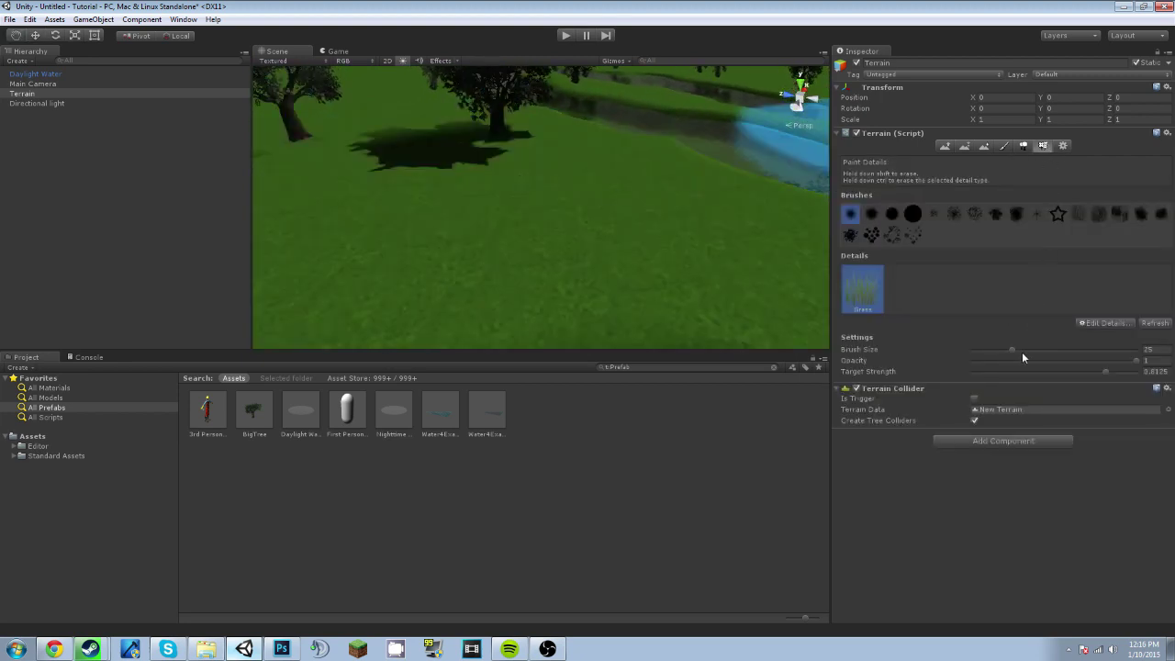
mouse_move(433, 226)
left_mouse_down()
mouse_move(459, 189)
mouse_move(372, 216)
mouse_move(624, 174)
left_mouse_up()
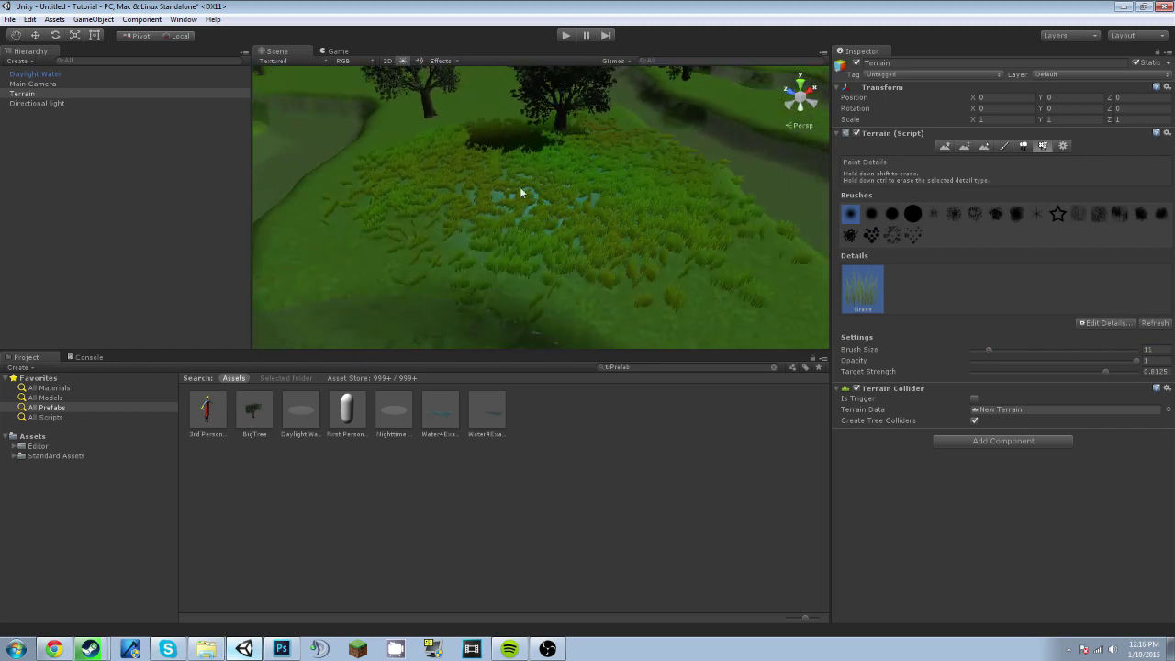
left_click_drag(406, 223, 625, 270, "alt")
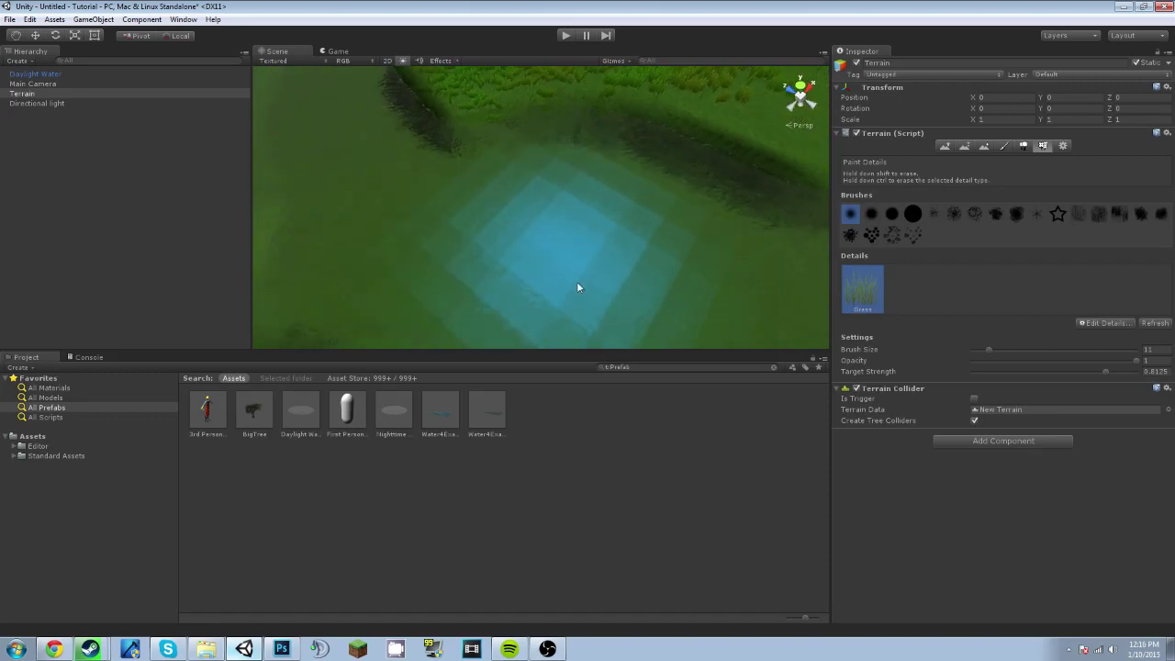
- Paint another wide patch of Grass on the open ground beside the trees along the river
mouse_move(486, 240)
left_mouse_down("alt")
mouse_move(506, 205)
mouse_move(682, 223)
mouse_move(674, 218)
left_mouse_up("alt")
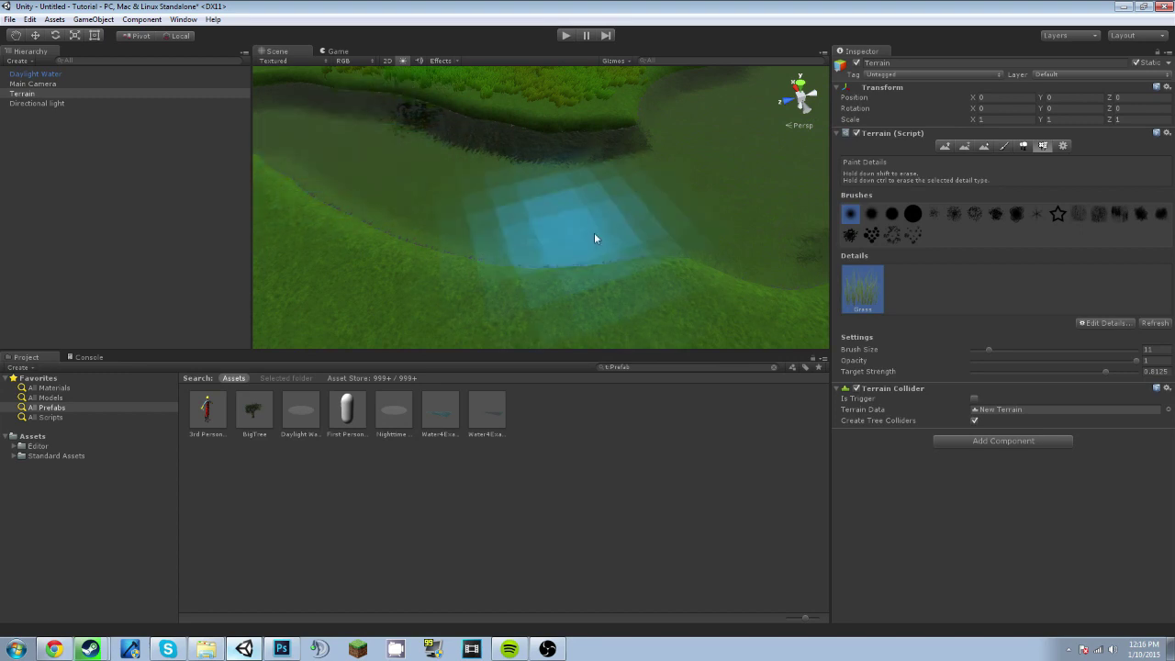
mouse_move(598, 239)
left_mouse_down("alt")
mouse_move(524, 149)
mouse_move(333, 189)
mouse_move(499, 190)
left_mouse_up("alt")
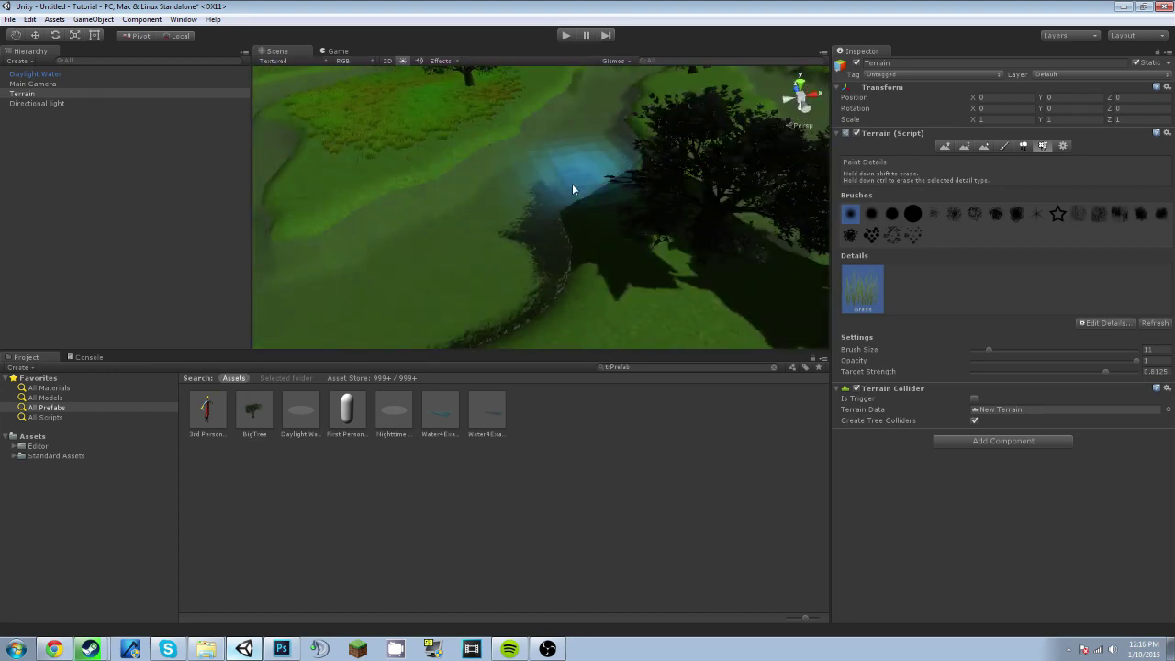
left_click_drag(571, 183, 548, 110, "alt")
key("w")
right_click_drag(548, 111, 568, 83)
left_click_drag(569, 84, 272, 236, "alt")
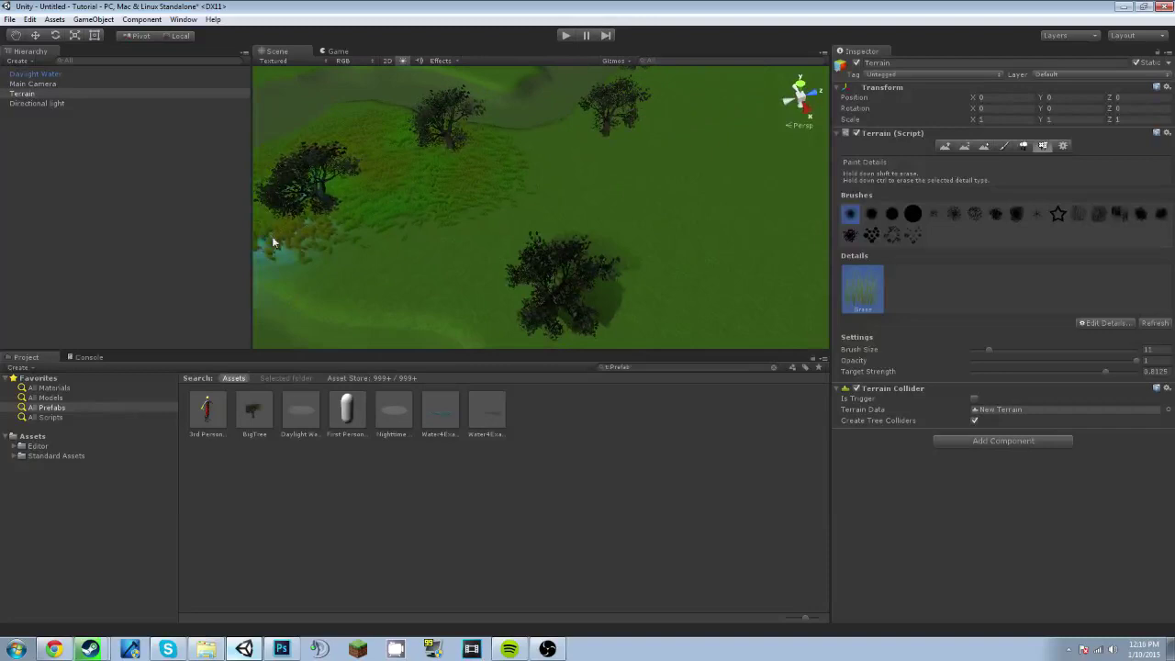
mouse_move(427, 202)
left_mouse_down()
mouse_move(487, 242)
mouse_move(719, 191)
mouse_move(738, 233)
mouse_move(680, 276)
left_mouse_up()
left_click_drag(672, 280, 778, 163, "alt")
left_click_drag(697, 259, 627, 240)
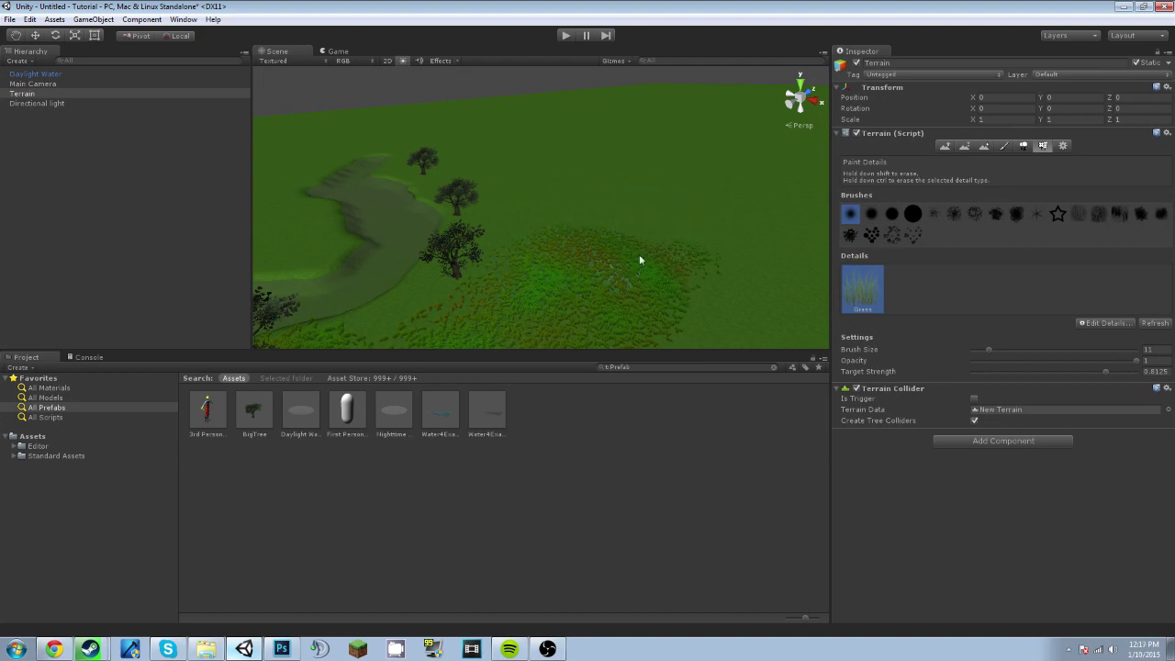
- Try raising the terrain on the flat grass beside the river bend, and undo it
key("w")
right_click_drag(674, 237, 595, 258)
left_click(945, 146)
mouse_move(333, 205)
left_mouse_down()
mouse_move(325, 257)
mouse_move(390, 249)
left_mouse_up()
key("ctrl+z")
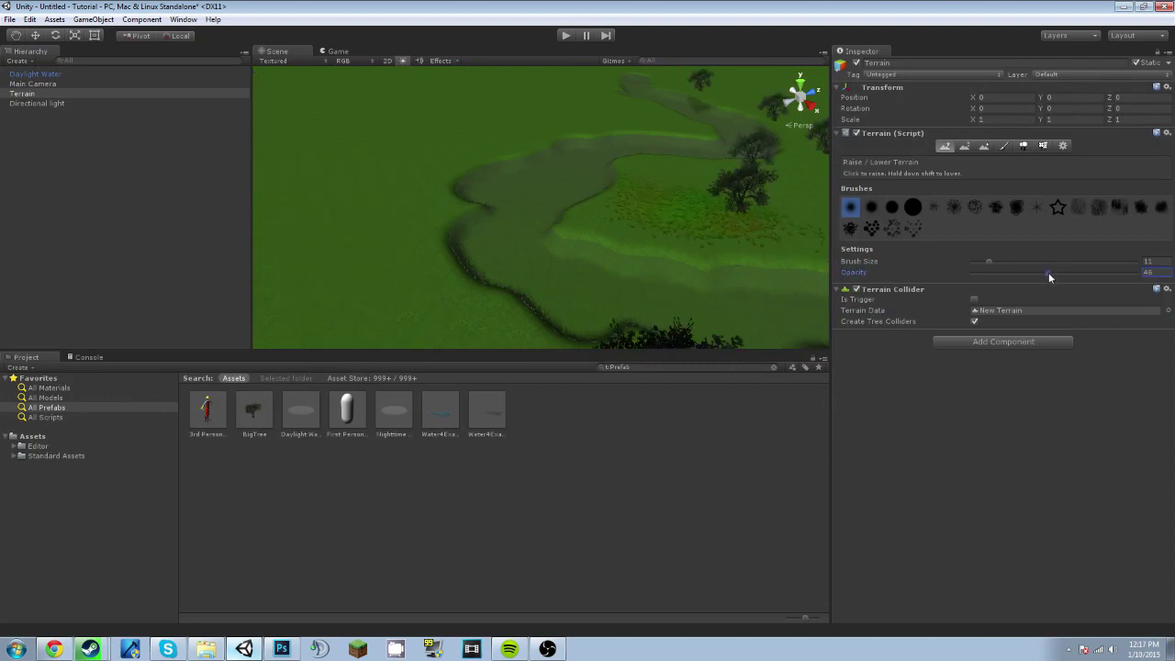
- Try raising a mountain ridge beside the river with an irregular brush at size 11 and opacity 24, and undo it
left_click_drag(332, 165, 368, 195)
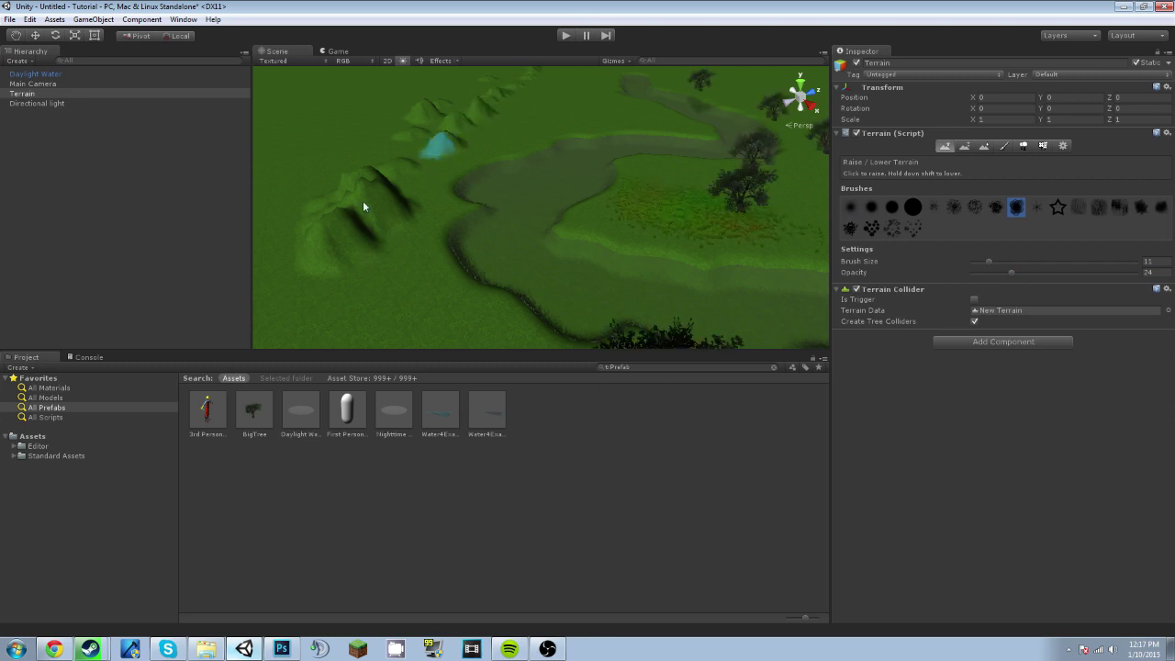
mouse_move(379, 271)
left_mouse_down()
mouse_move(383, 202)
mouse_move(398, 175)
left_mouse_up()
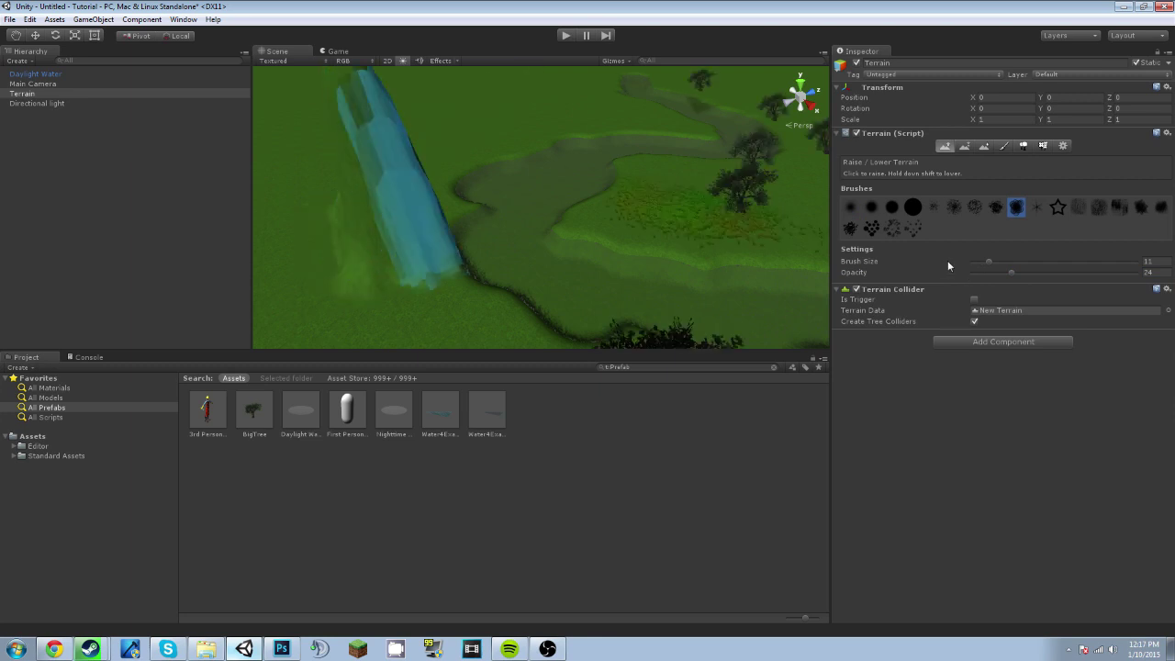
key("ctrl+z")
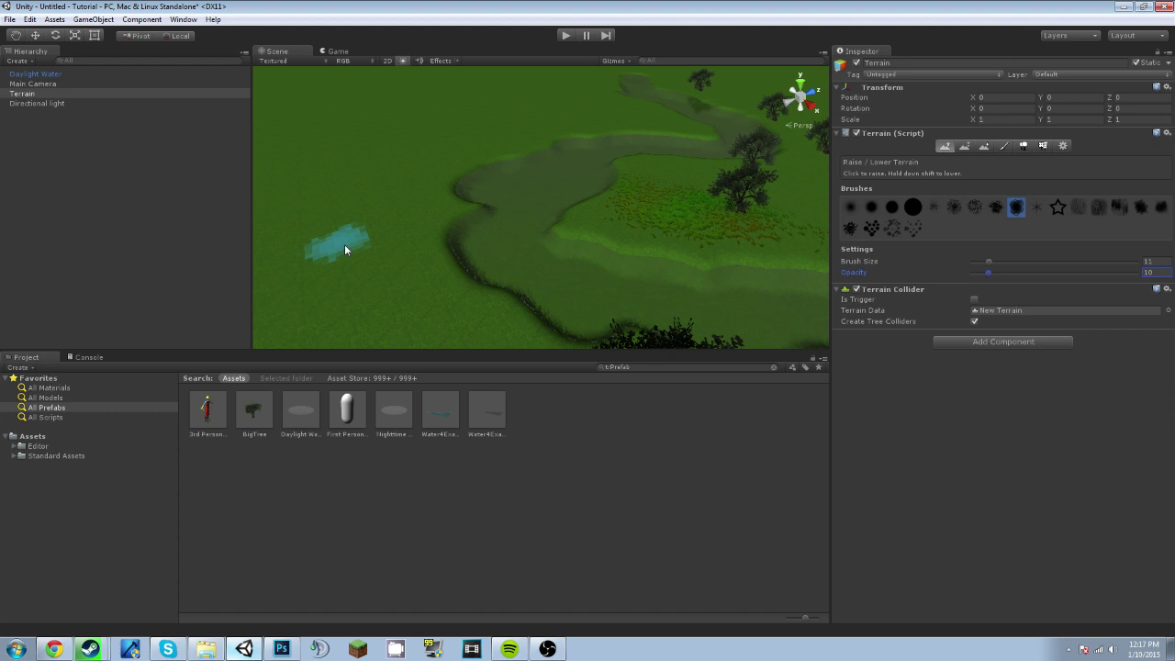
- Try raising hills and steep peaks beside the river bend with brush size 11 and opacity 10, and undo them
left_click_drag(345, 245, 354, 192)
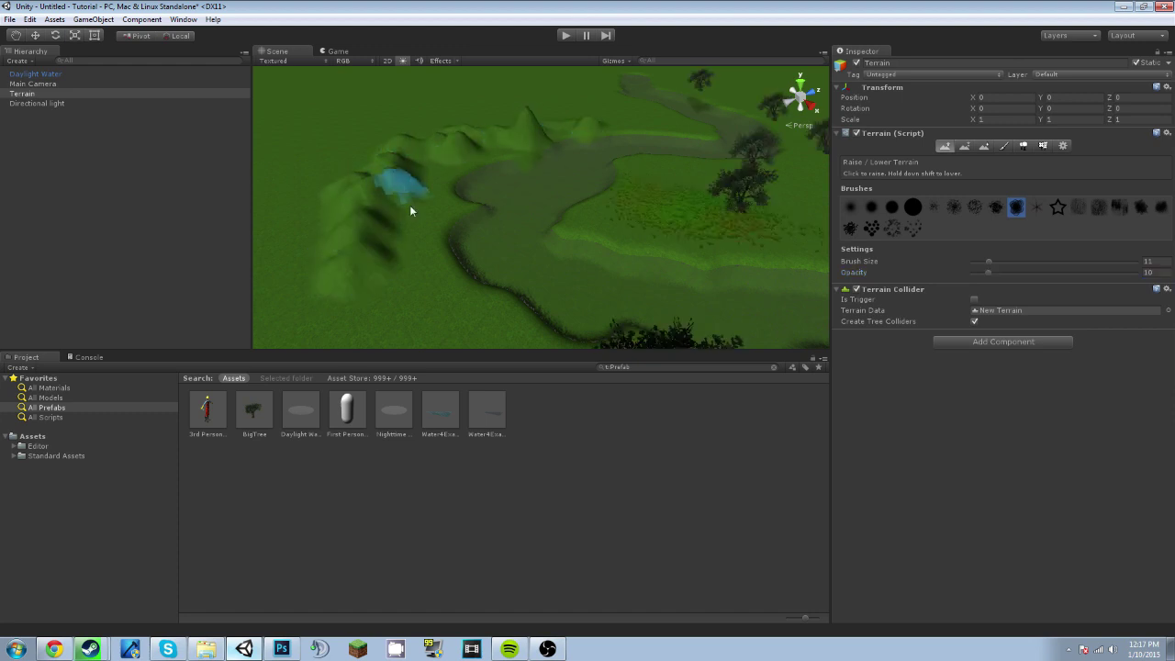
key("ctrl+z")
left_click_drag(405, 298, 372, 261)
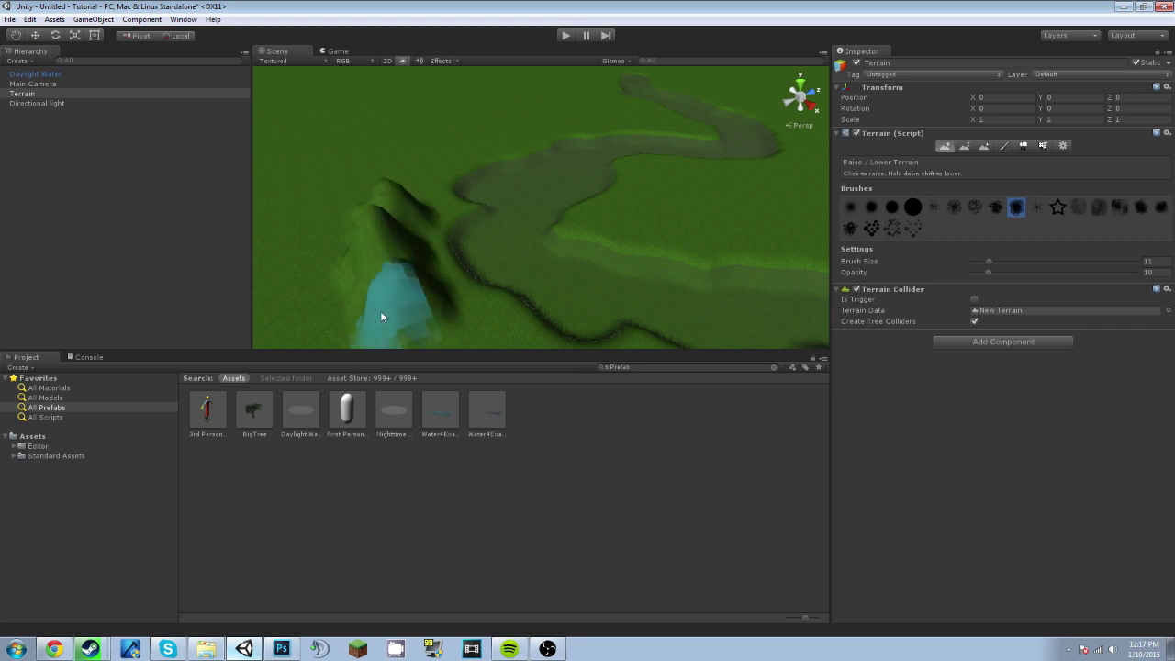
mouse_move(440, 224)
left_mouse_down("alt")
mouse_move(467, 192)
mouse_move(110, 205)
left_mouse_up("alt")
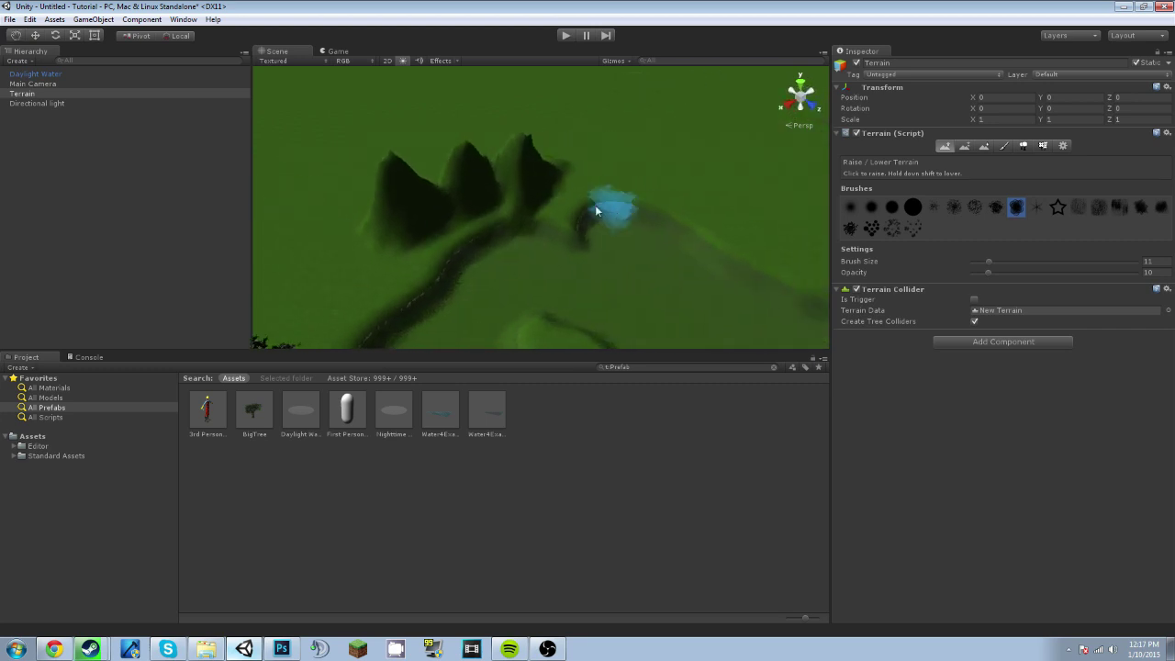
key("ctrl+z")
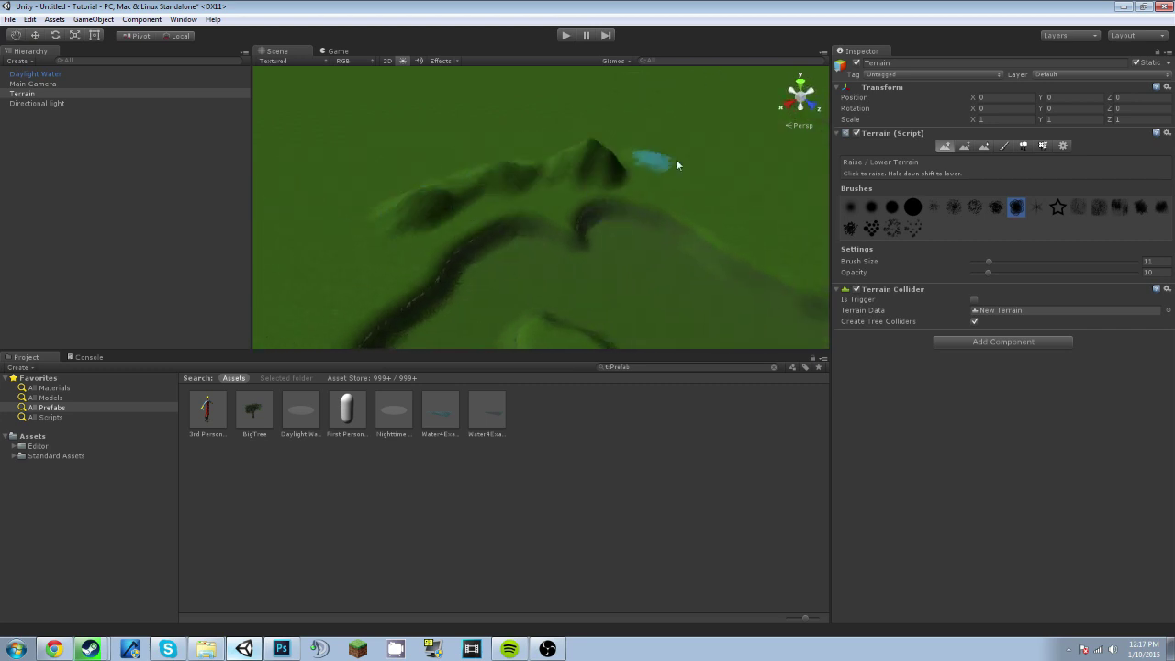
- Raise a chain of mountains along the outer bank of the river bend with brush size 11 and opacity 10
left_click_drag(676, 164, 805, 206)
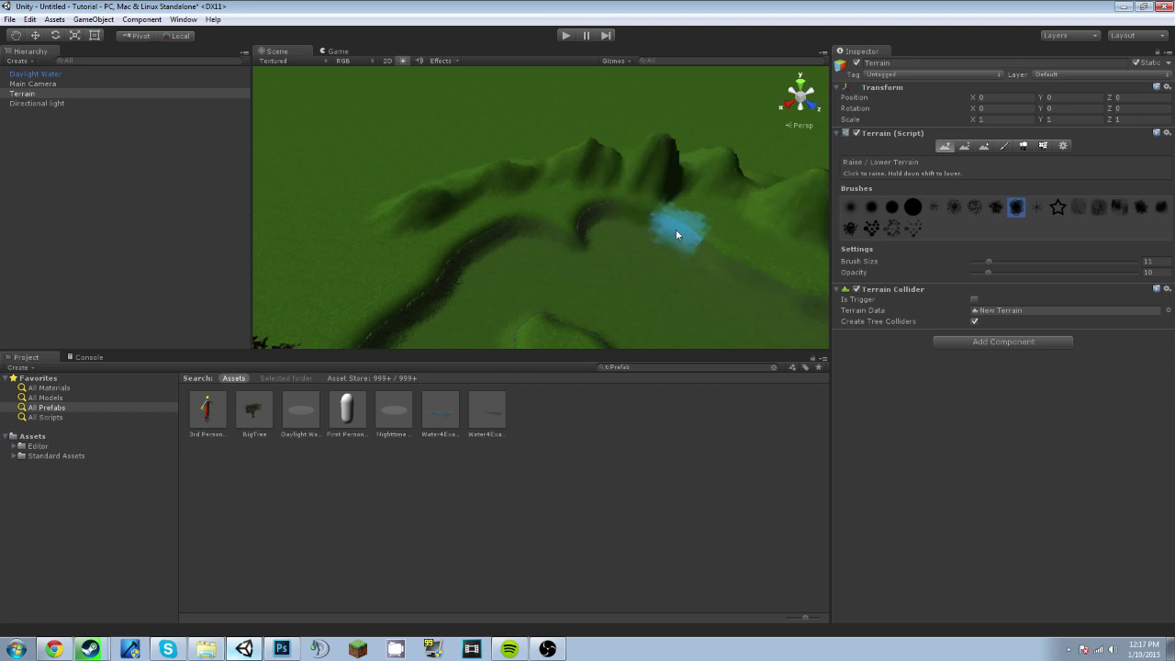
left_click_drag(677, 233, 542, 231, "alt")
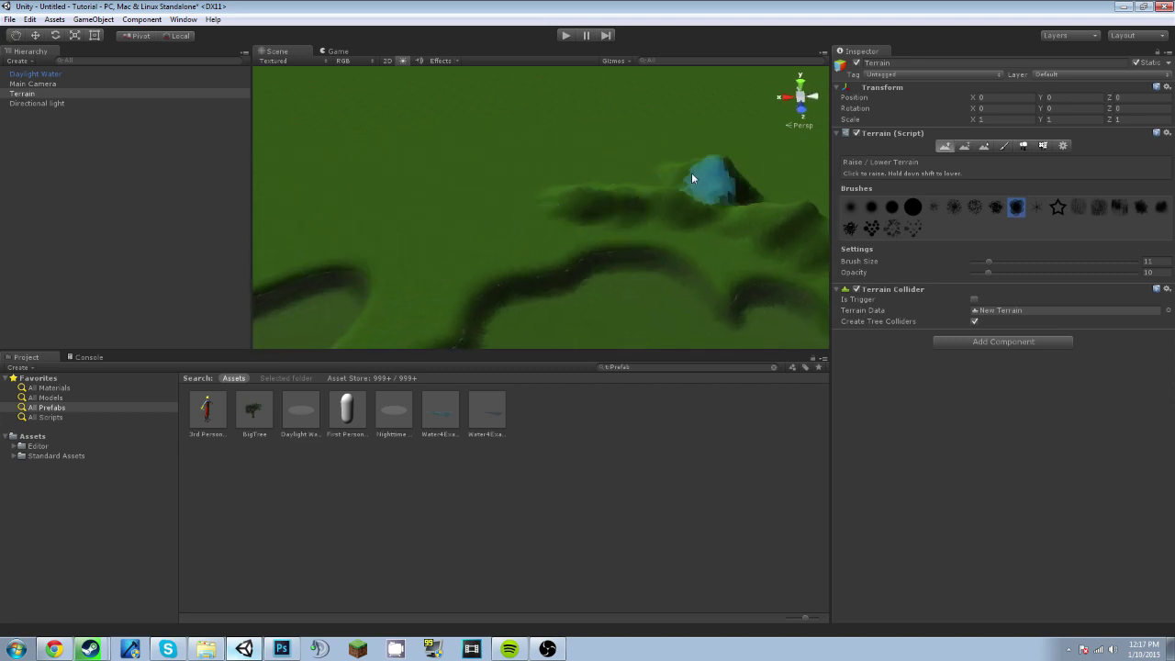
mouse_move(579, 185)
right_mouse_down()
mouse_move(524, 220)
mouse_move(538, 230)
mouse_move(590, 199)
mouse_move(672, 213)
mouse_move(643, 224)
mouse_move(950, 184)
right_mouse_up()
- Smooth the steep peaks and slopes of the raised mountains with the Smooth Height tool at brush size 11 and opacity 10
left_click(984, 145)
mouse_move(588, 238)
right_mouse_down()
mouse_move(572, 248)
mouse_move(688, 204)
mouse_move(496, 292)
mouse_move(432, 304)
mouse_move(549, 280)
mouse_move(627, 144)
right_mouse_up()
mouse_move(612, 268)
left_mouse_down()
mouse_move(621, 228)
mouse_move(608, 187)
mouse_move(468, 163)
left_mouse_up()
mouse_move(551, 193)
right_mouse_down()
mouse_move(651, 189)
mouse_move(407, 205)
mouse_move(640, 286)
right_mouse_up()
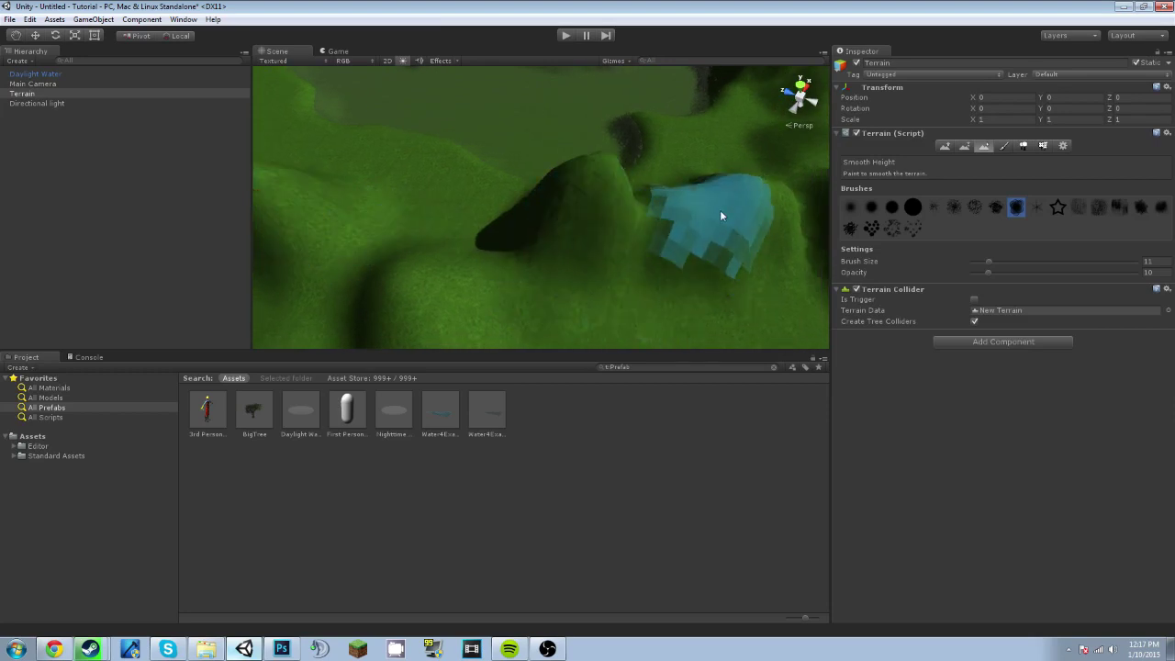
mouse_move(725, 231)
right_mouse_down()
mouse_move(760, 202)
mouse_move(682, 235)
right_mouse_up()
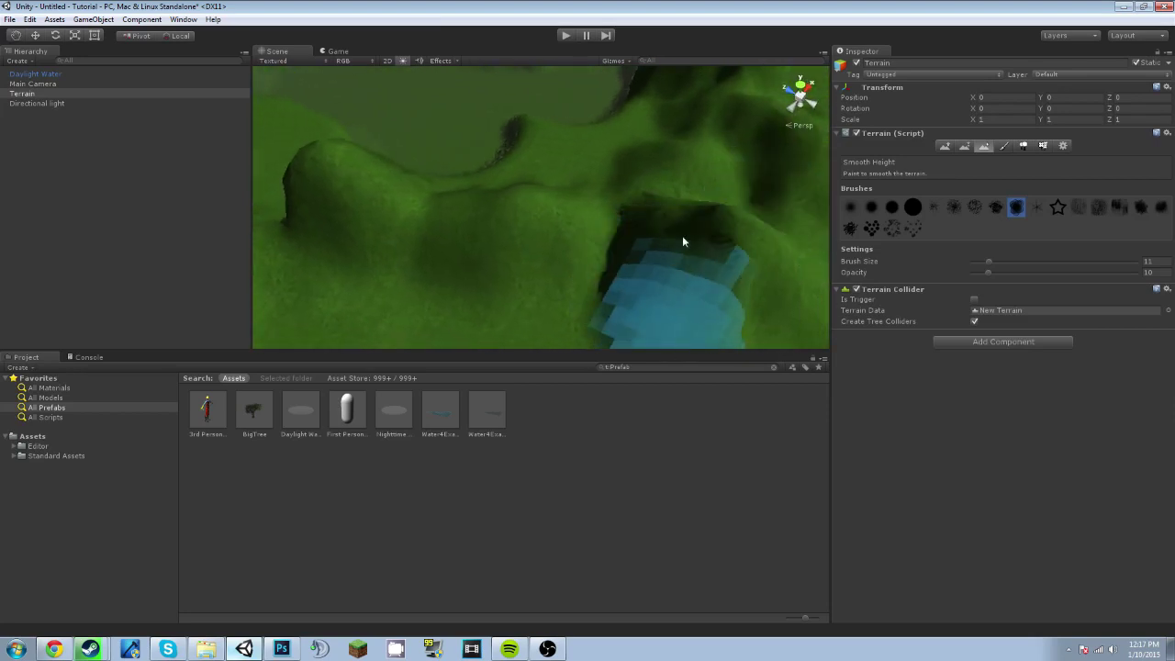
mouse_move(703, 178)
right_mouse_down()
mouse_move(549, 159)
mouse_move(732, 272)
right_mouse_up()
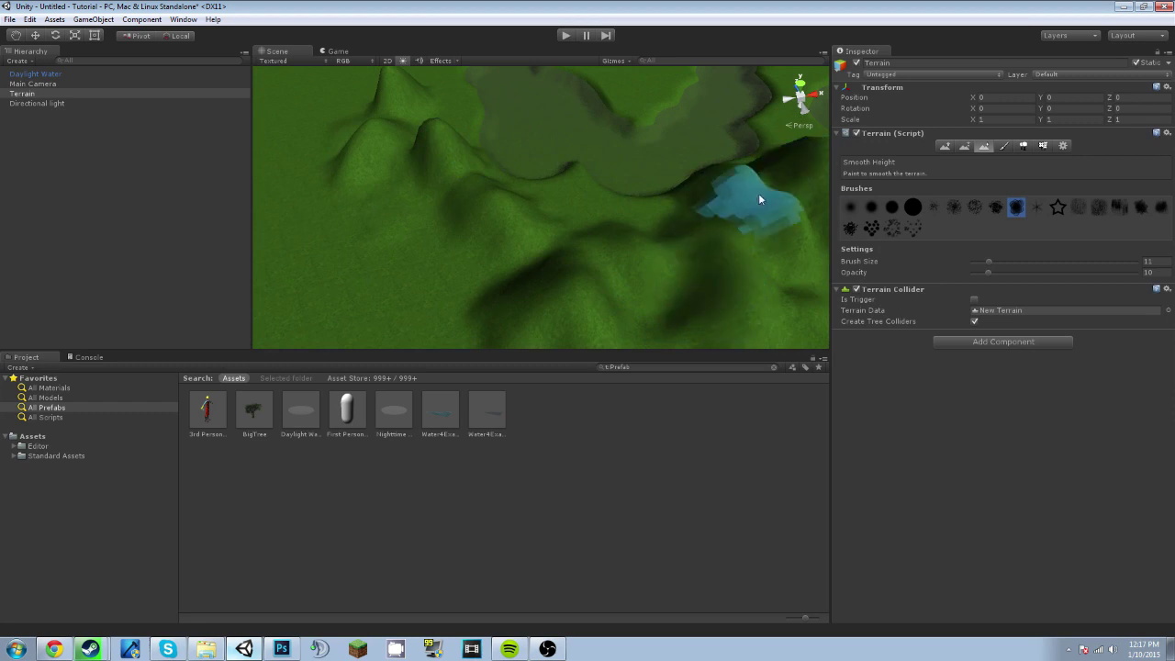
mouse_move(758, 198)
right_mouse_down()
mouse_move(656, 196)
mouse_move(616, 215)
mouse_move(591, 263)
right_mouse_up()
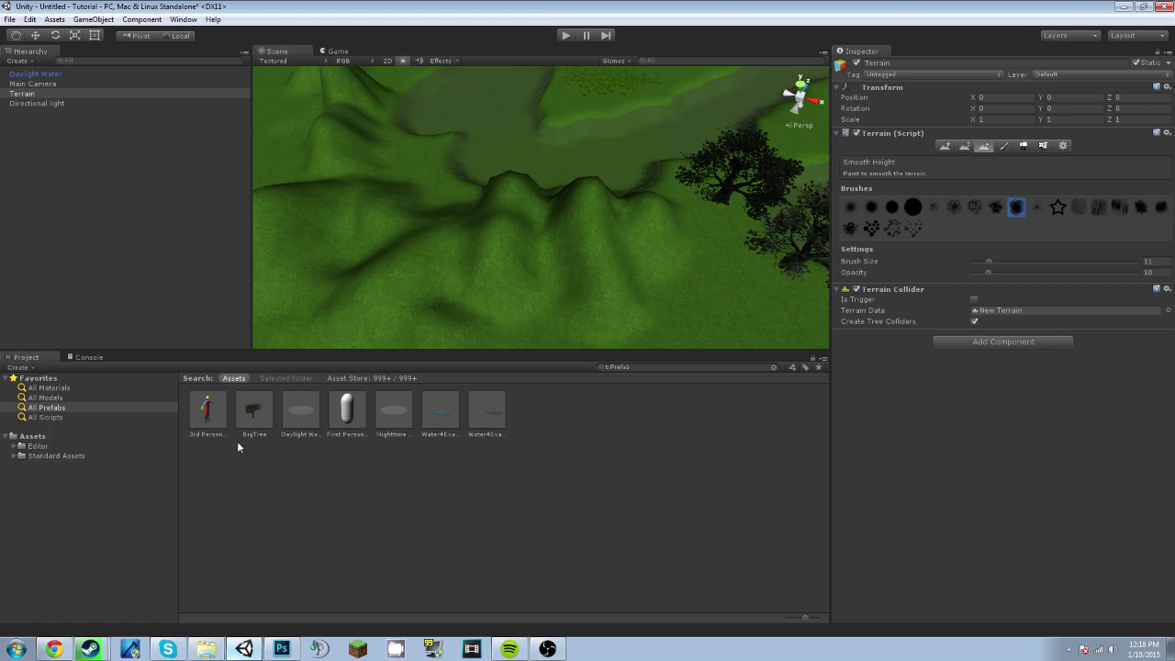
- Place the First Person Controller prefab on the grass between the mountains and the trees, and move it up to Y 7.9
left_click_drag(342, 424, 700, 269)
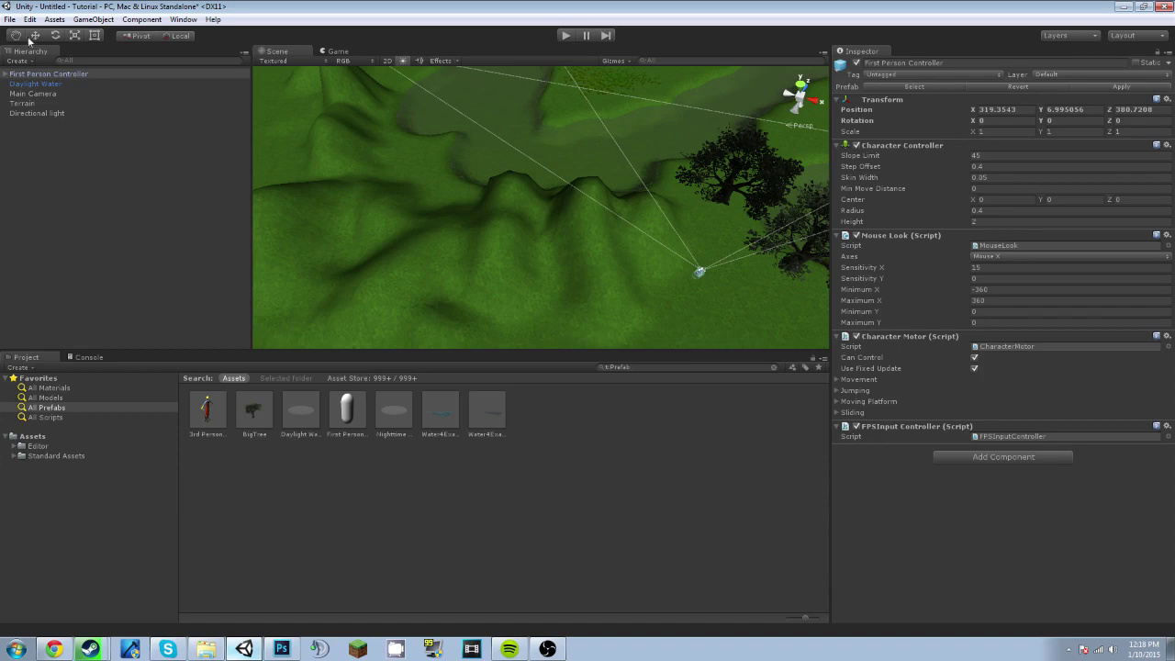
left_click_drag(720, 263, 726, 245)
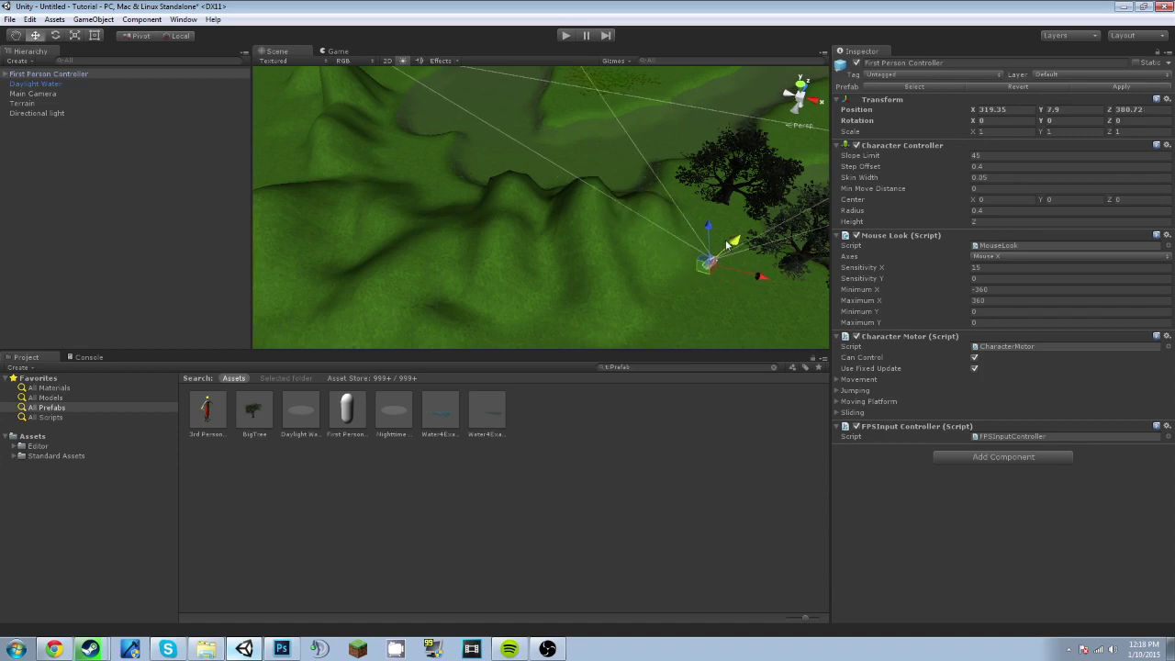
mouse_move(668, 267)
right_mouse_down()
mouse_move(572, 260)
mouse_move(674, 260)
mouse_move(668, 249)
right_mouse_up()
key("w")
left_click_drag(669, 250, 534, 81, "alt")
- Run the scene and walk the first-person character over the grass and across the river to check the water, trees and shadows
left_click(566, 39)
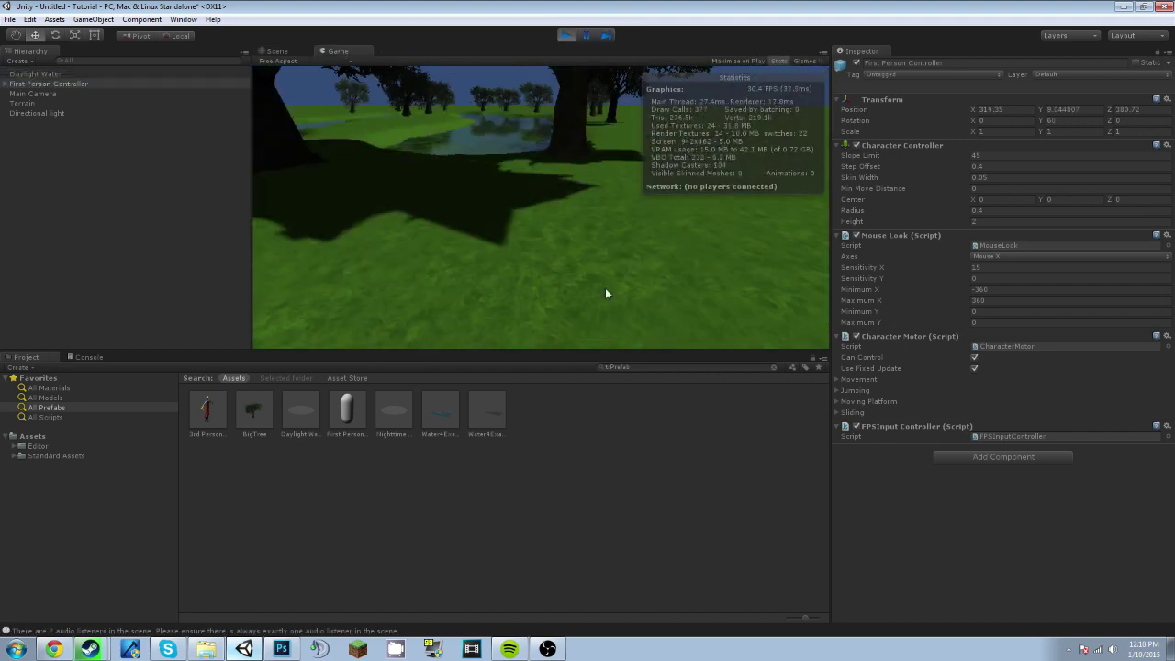
key("w")
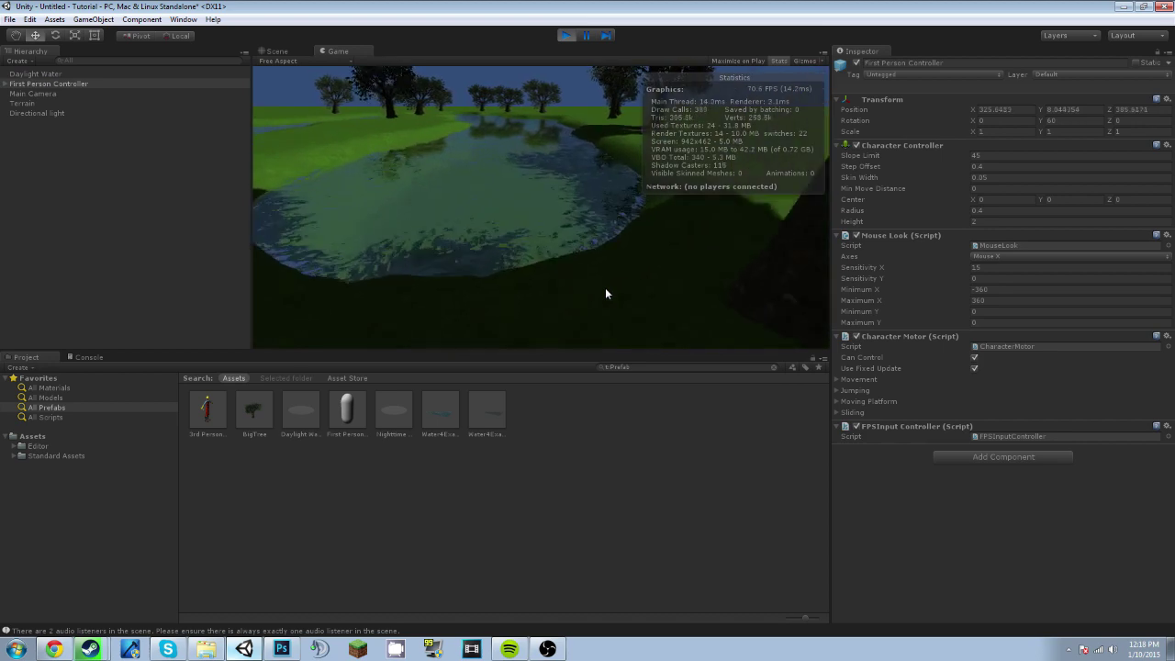
key("w")
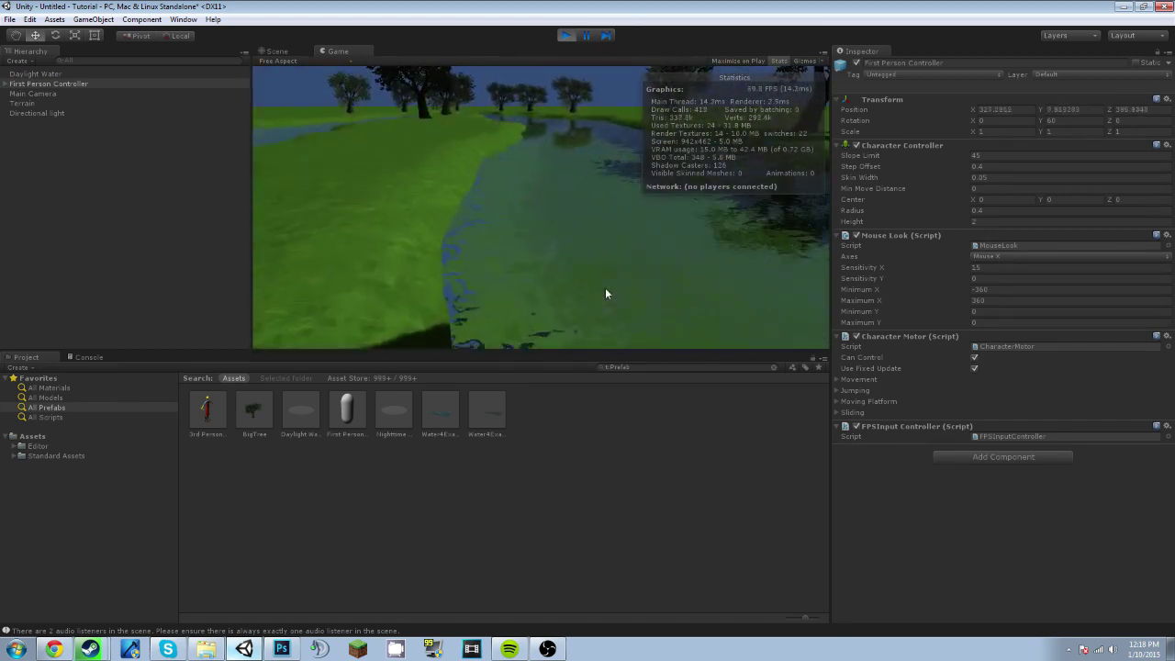
key("w")
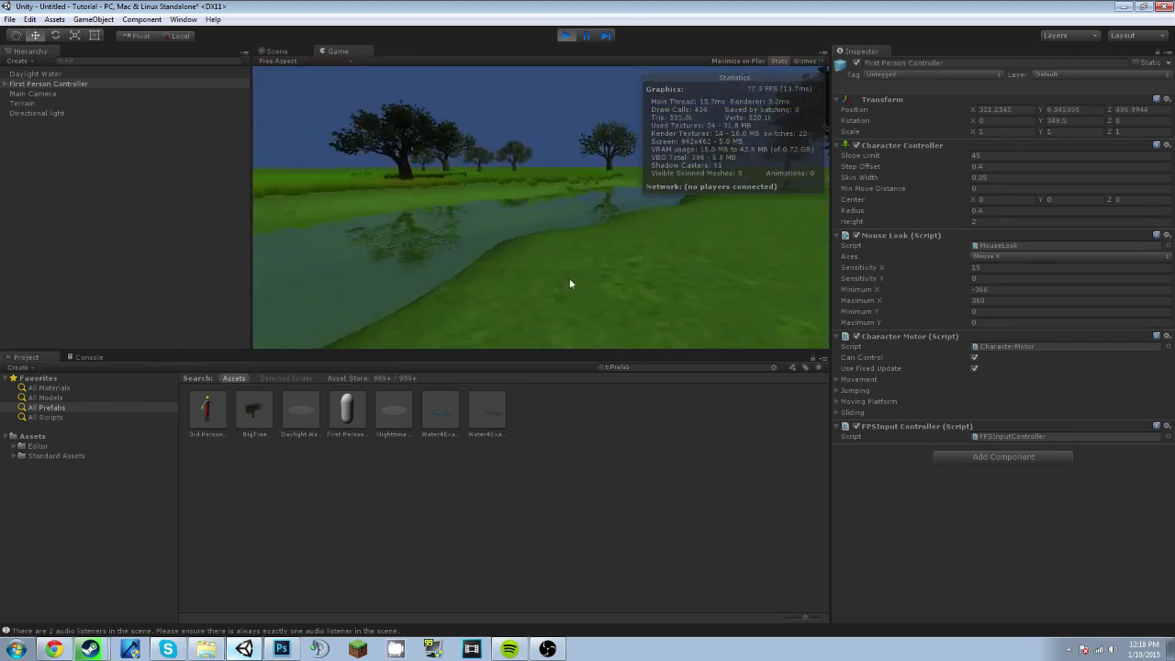
key("w")
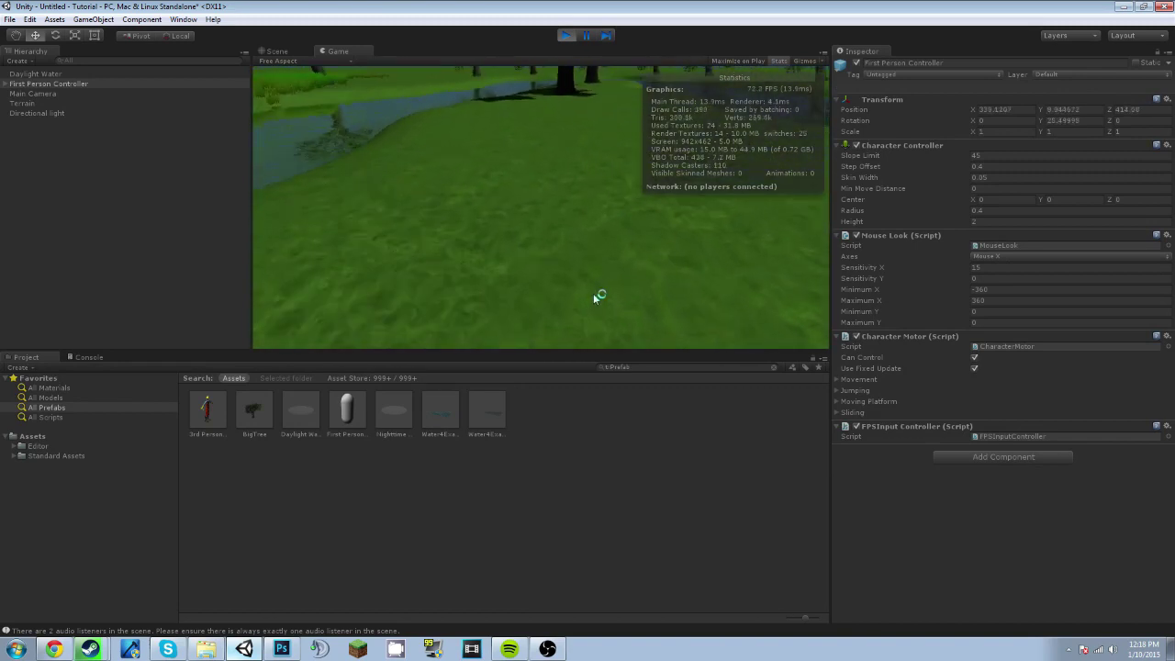
key("w")
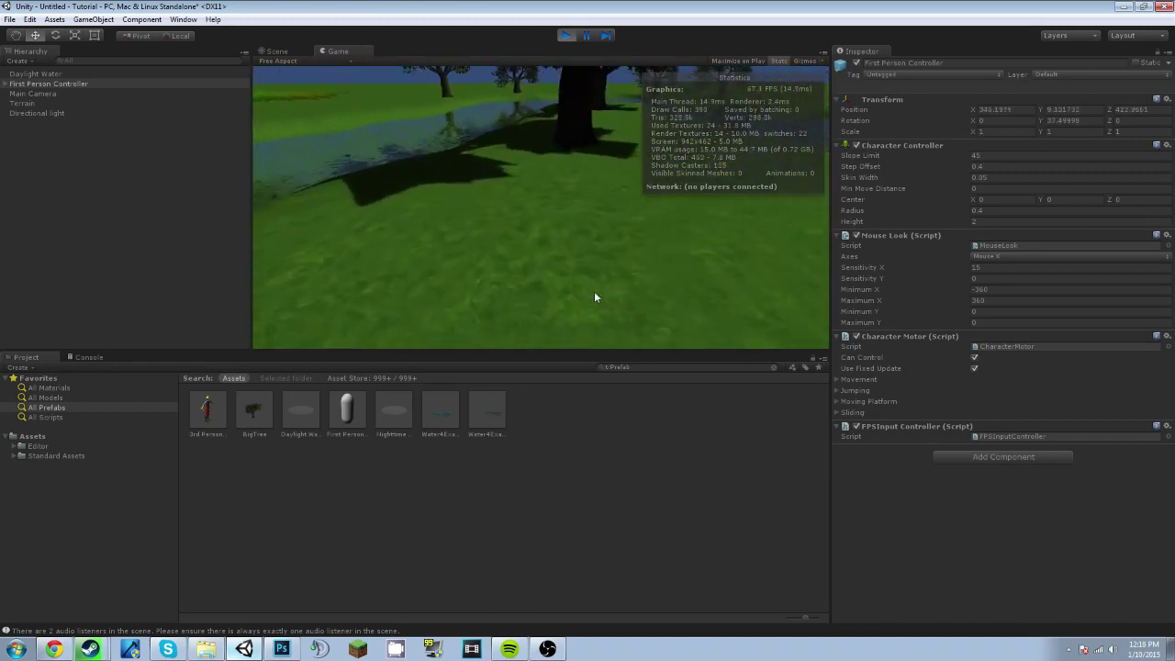
key("w")
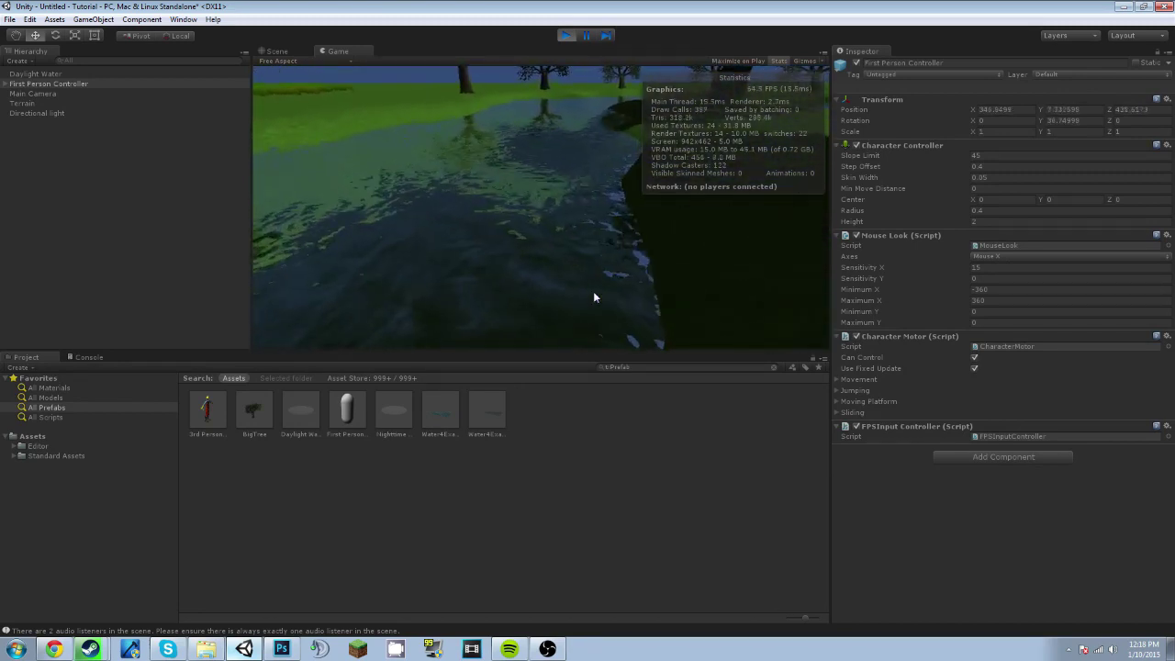
key("w")
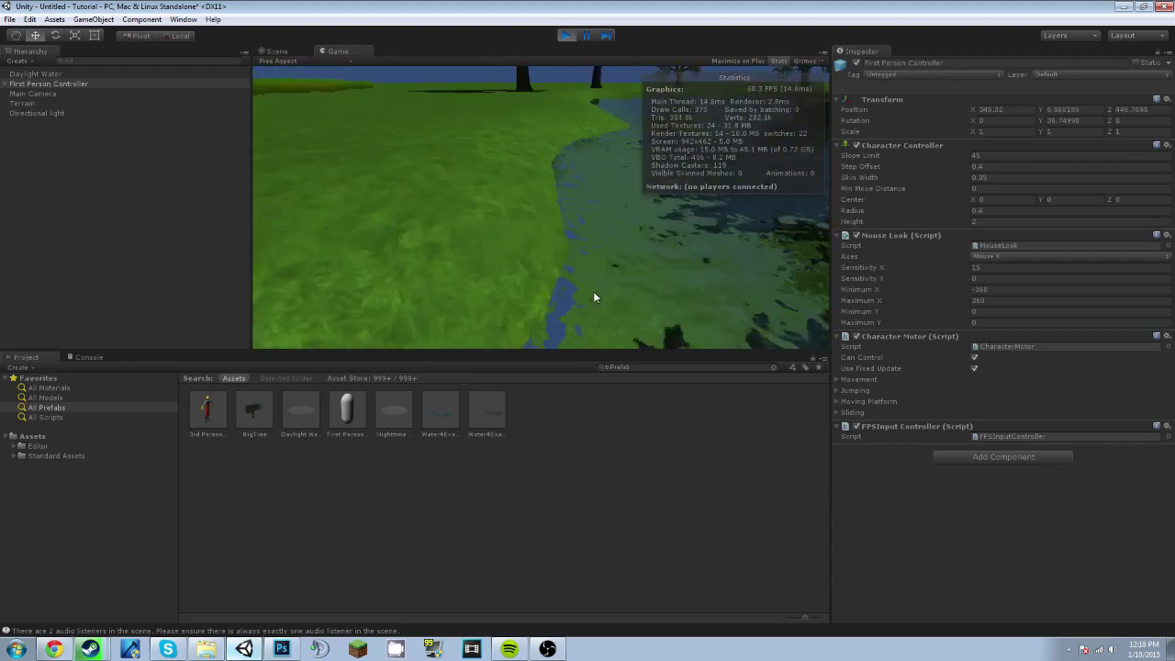
key("w")
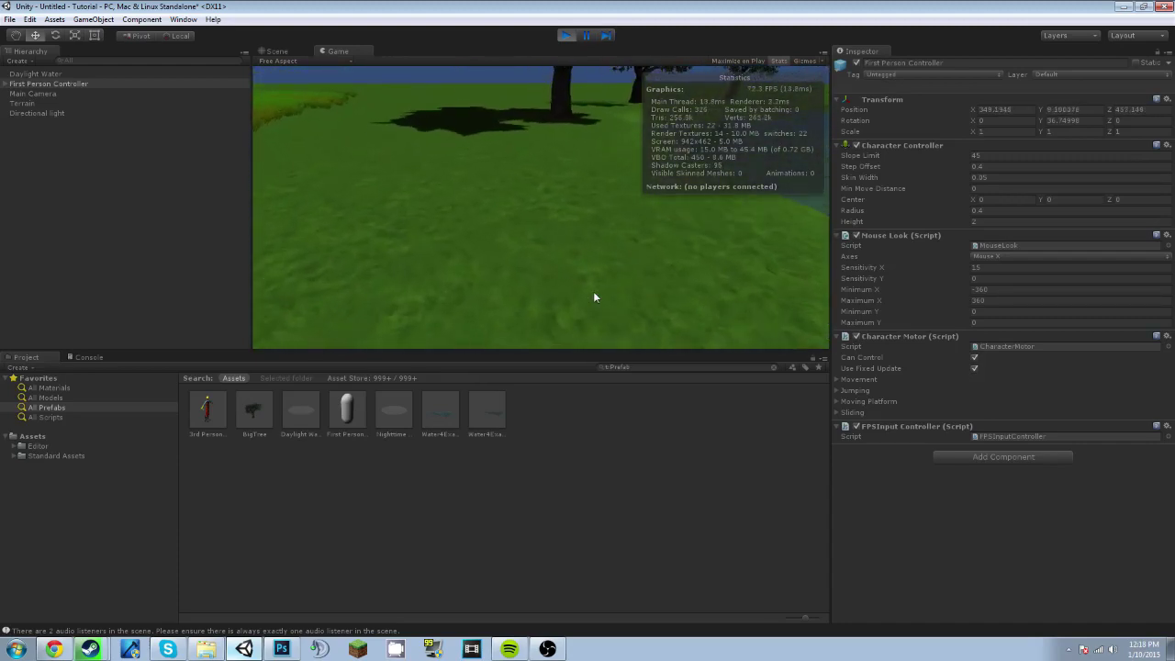
- Walk the first-person character through the painted grass and along the water to examine the grass details and mountains
key("w")
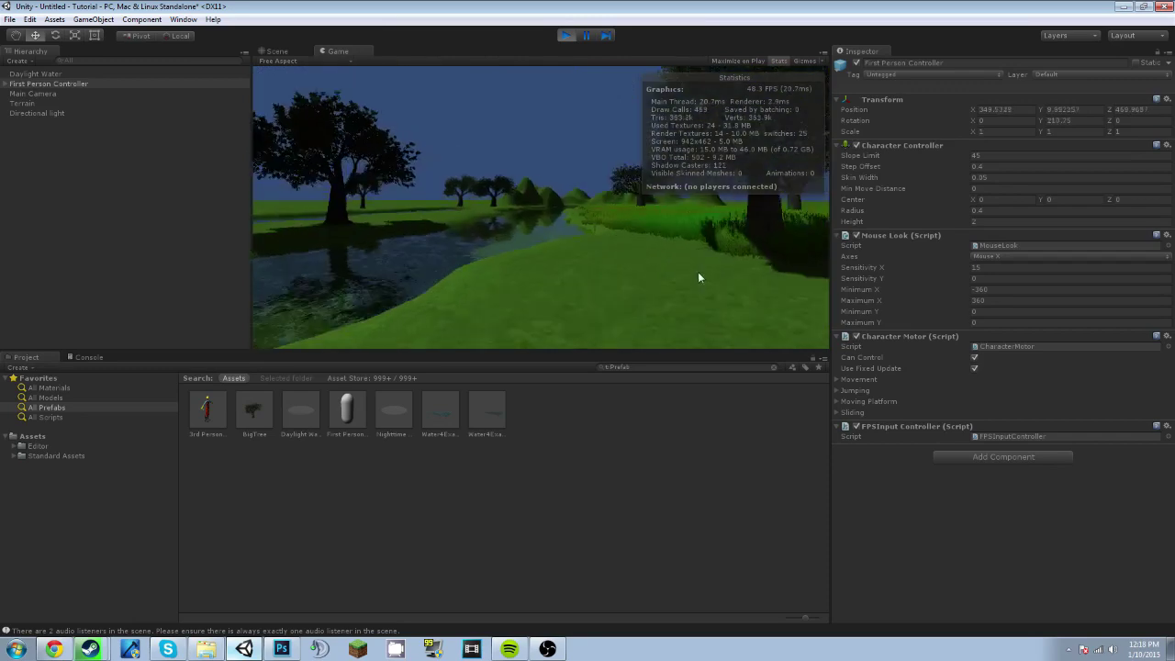
key("w")
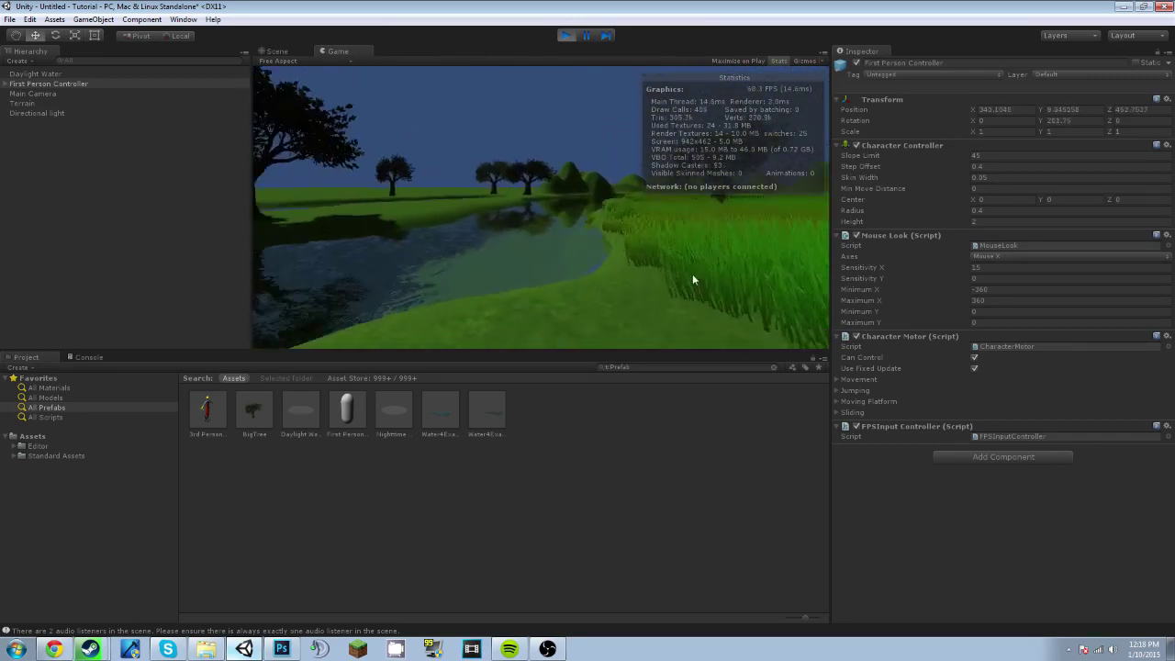
key("w")
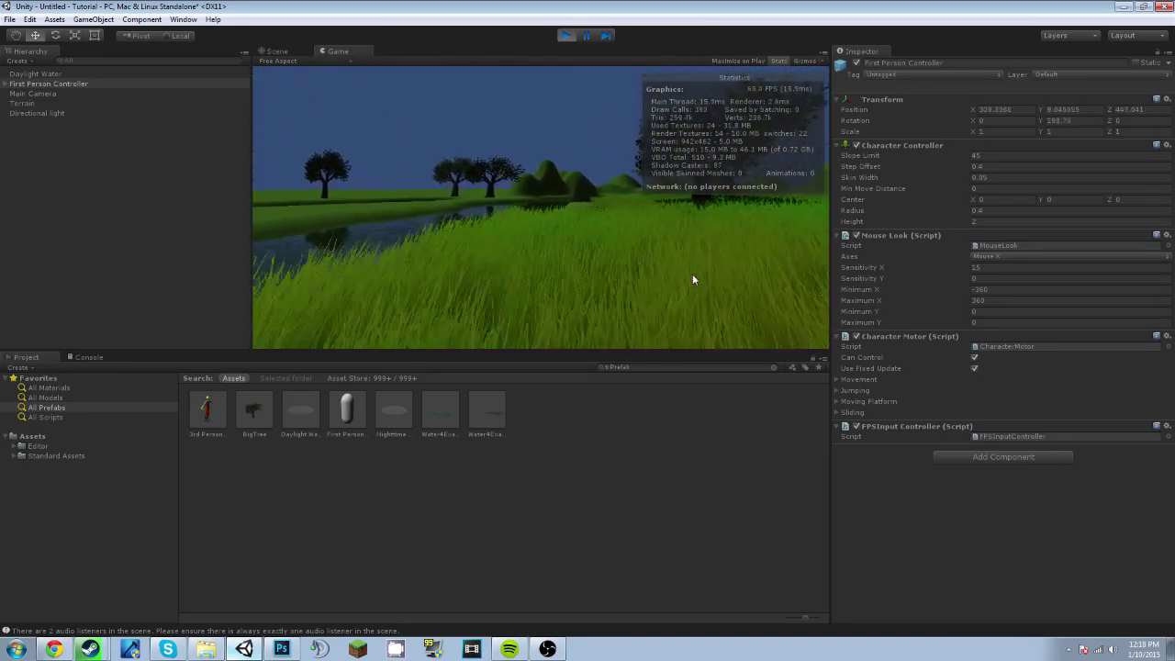
key("w")
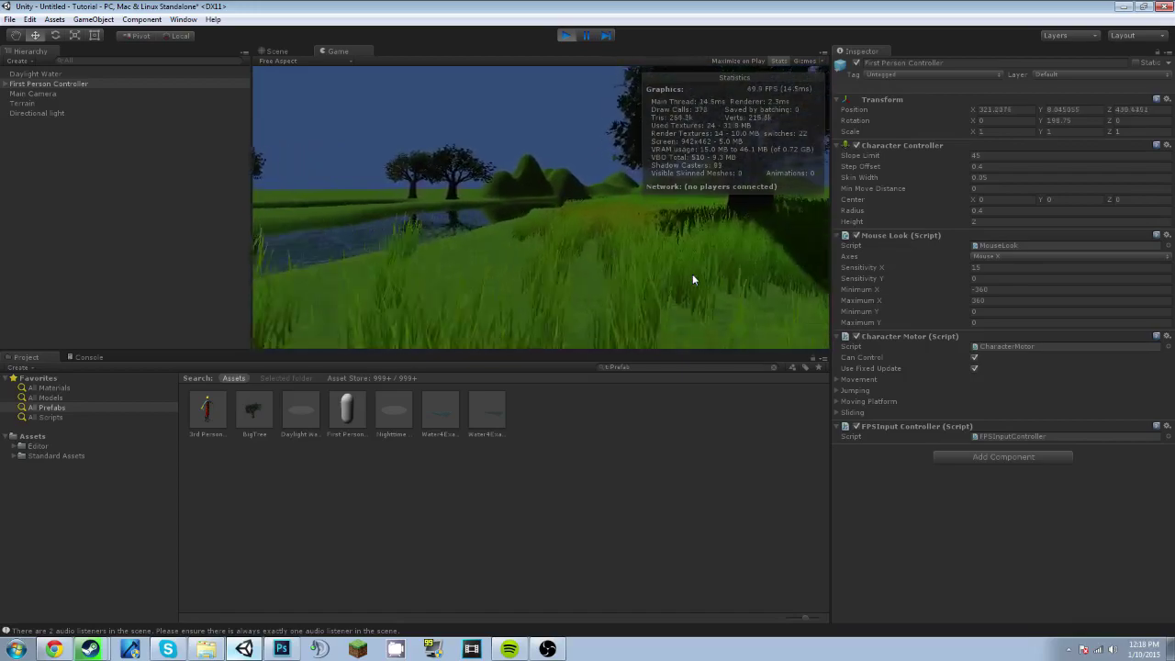
key("s")
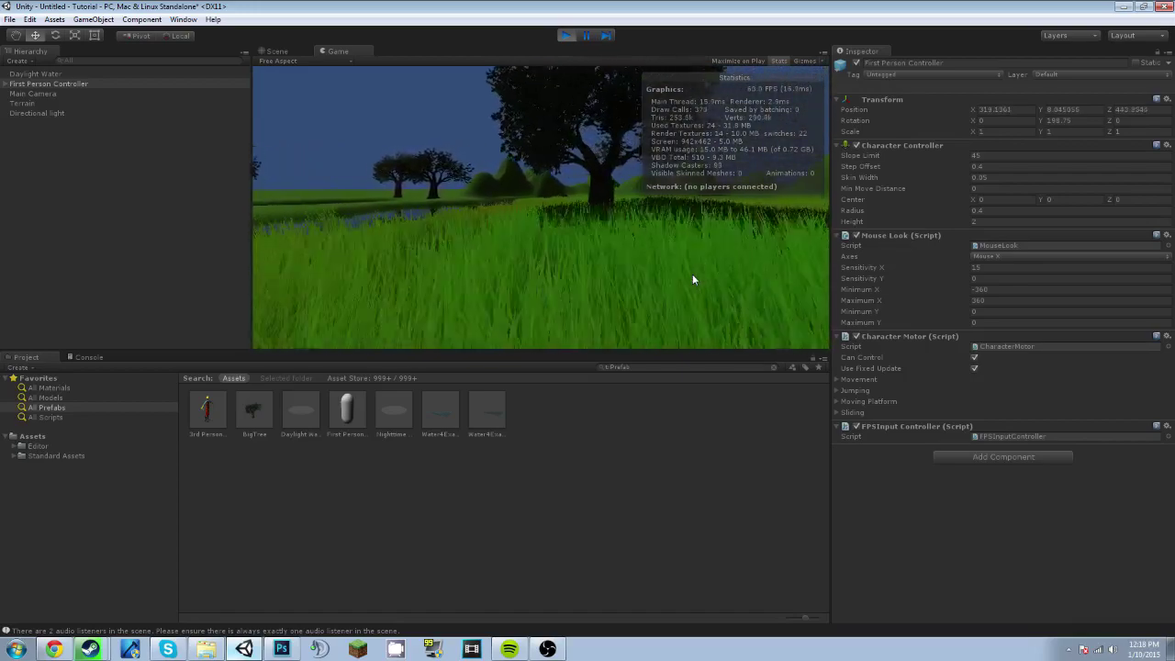
key("d")
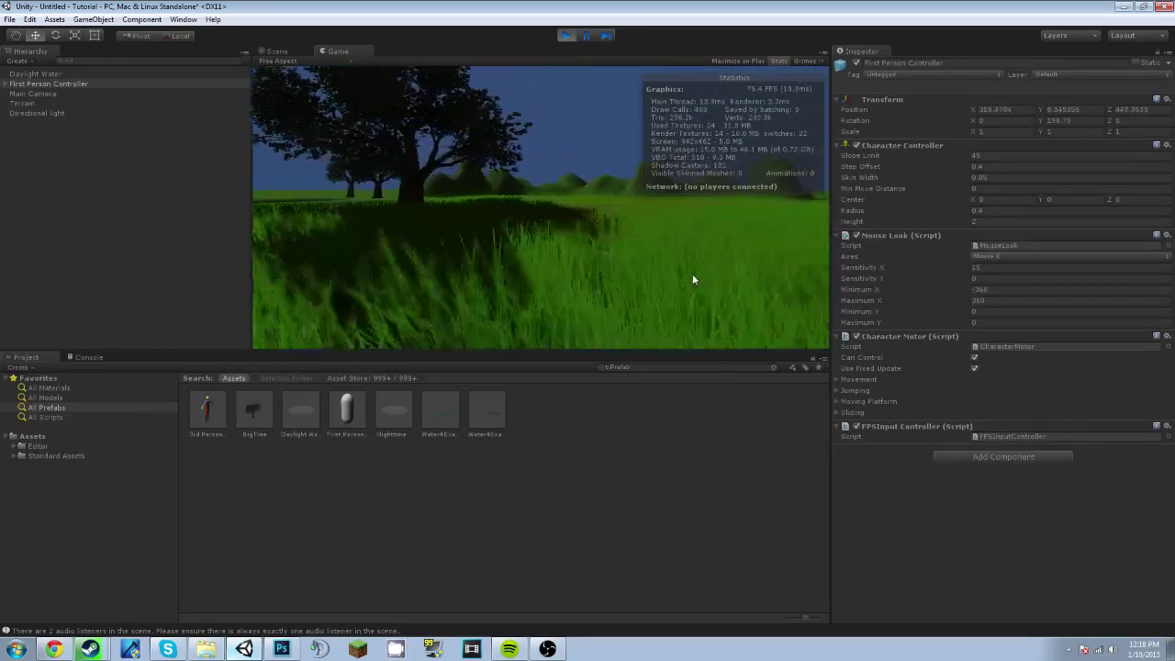
key("w")
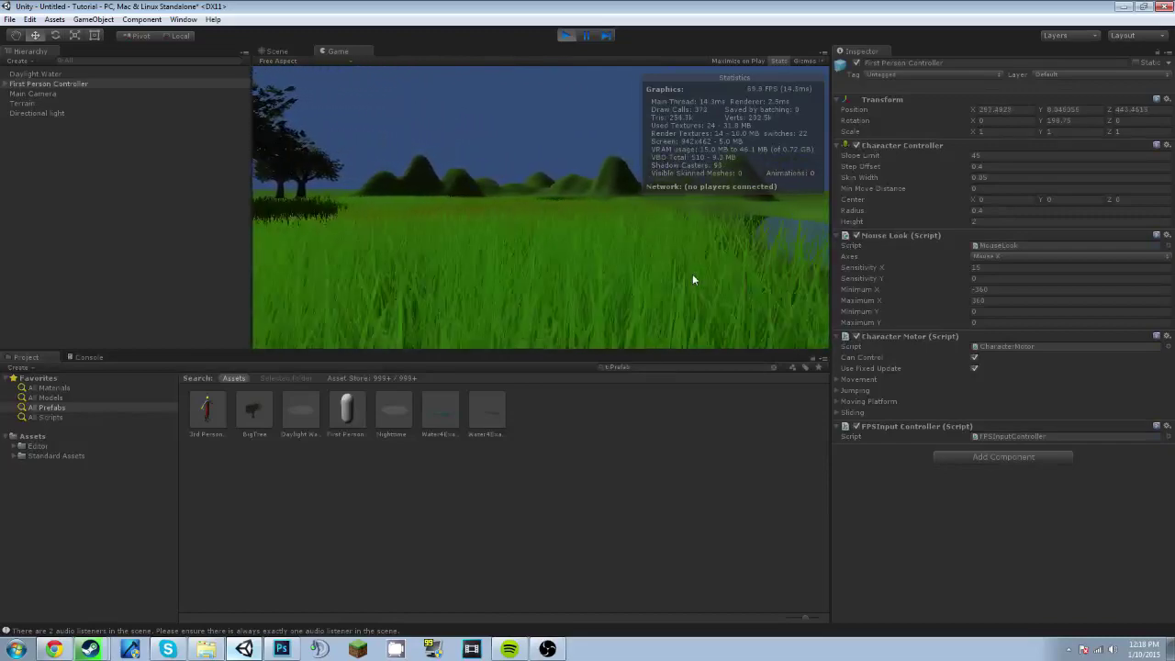
key("a")
key("w")
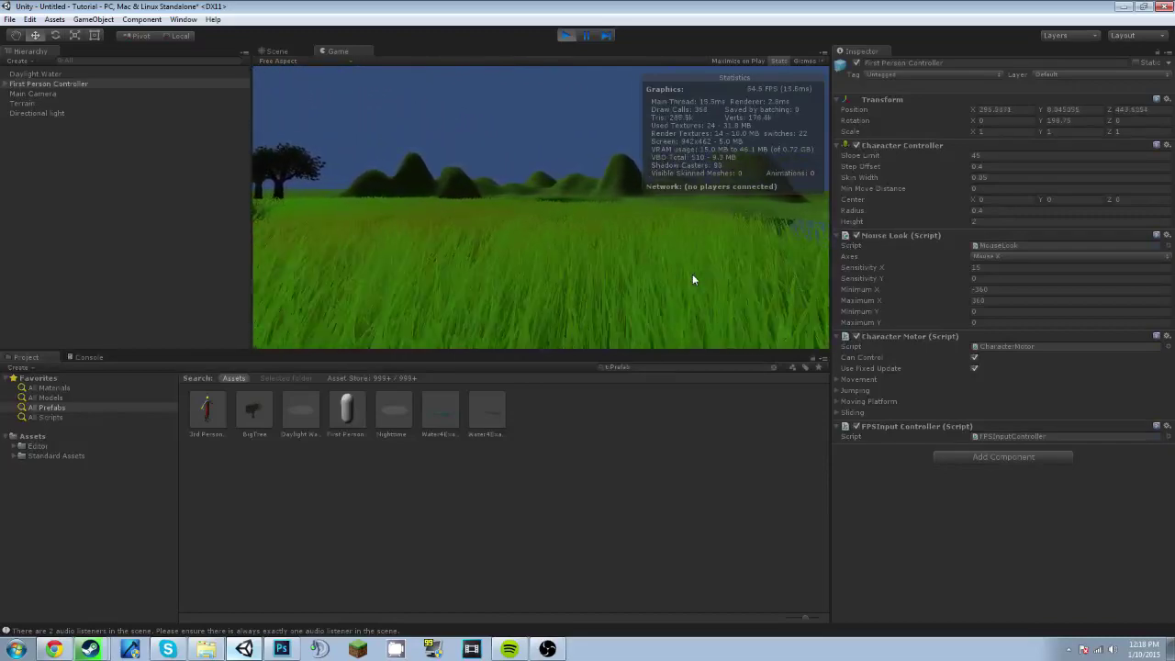
key("w")
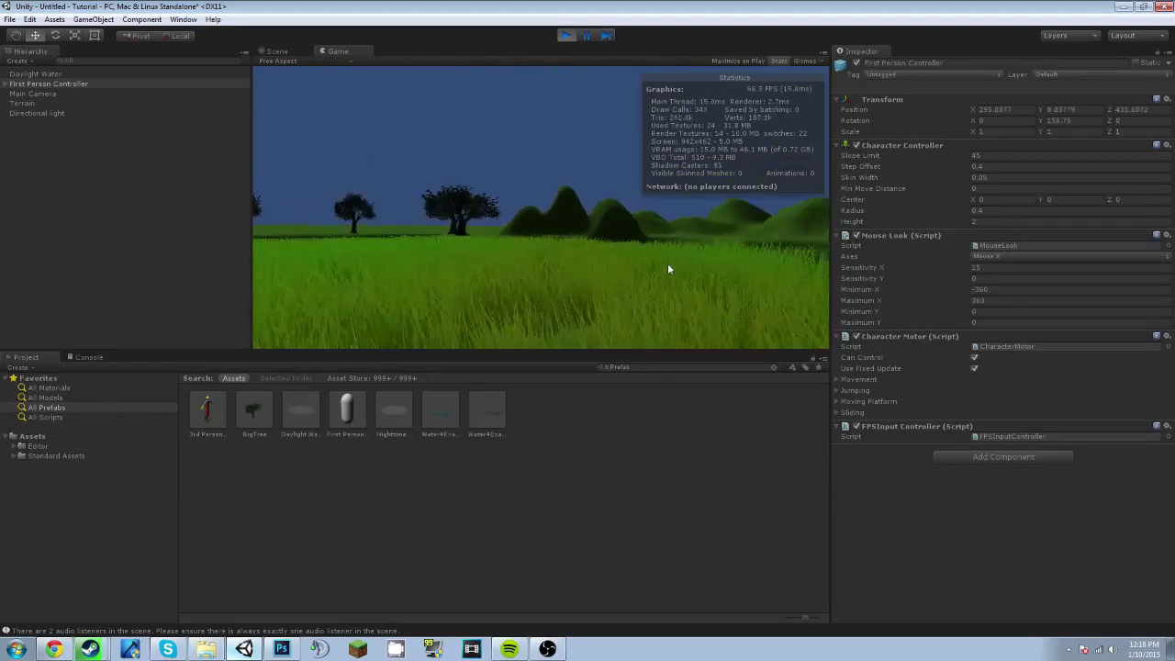
key("w")
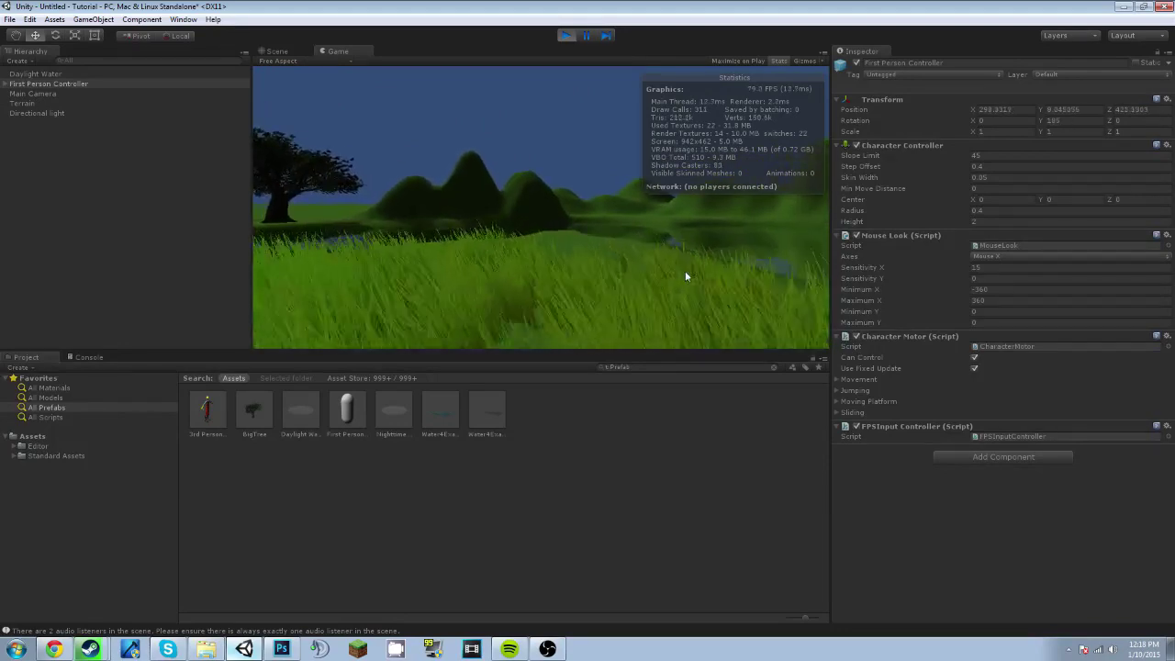
key("w")
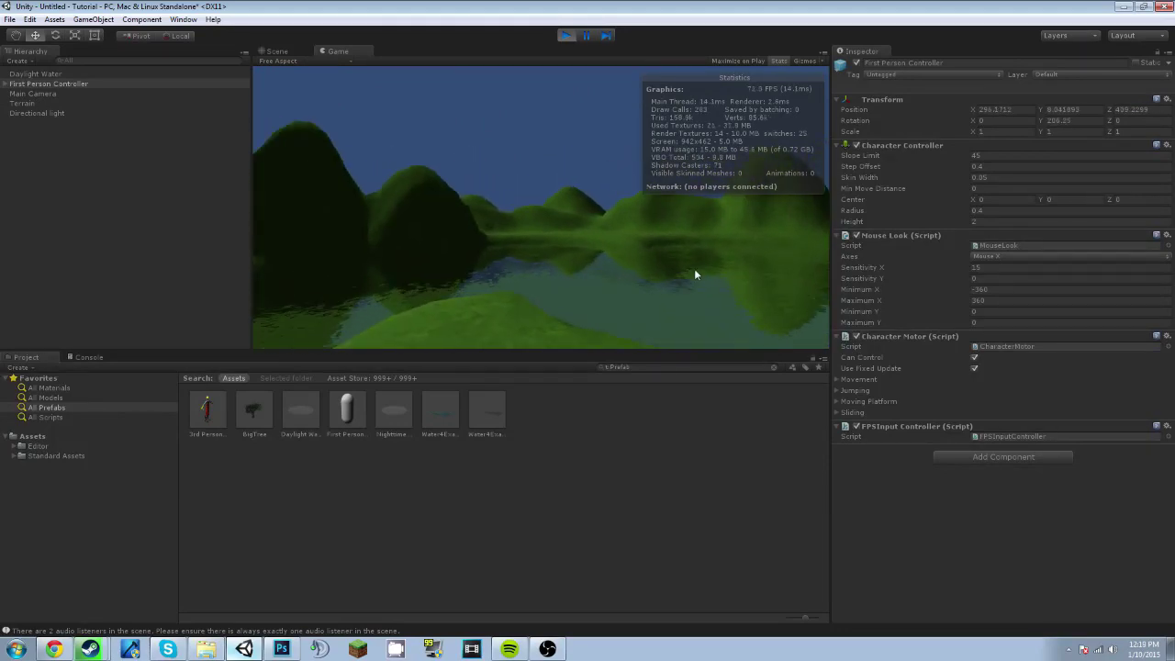
key("w")
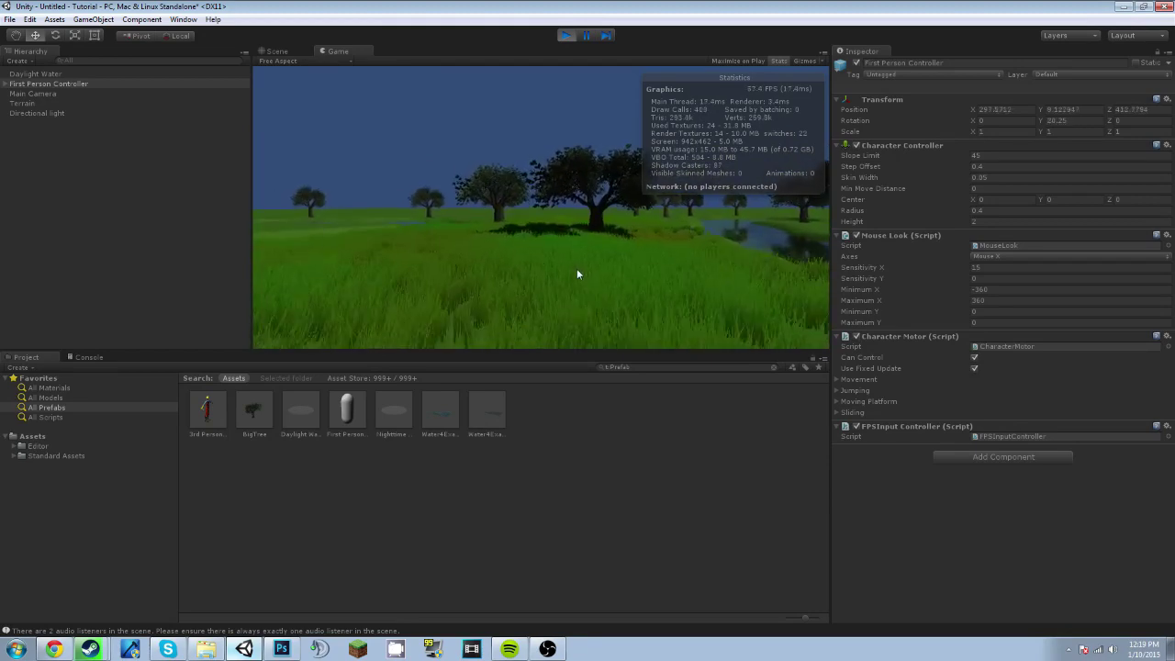
key("w")
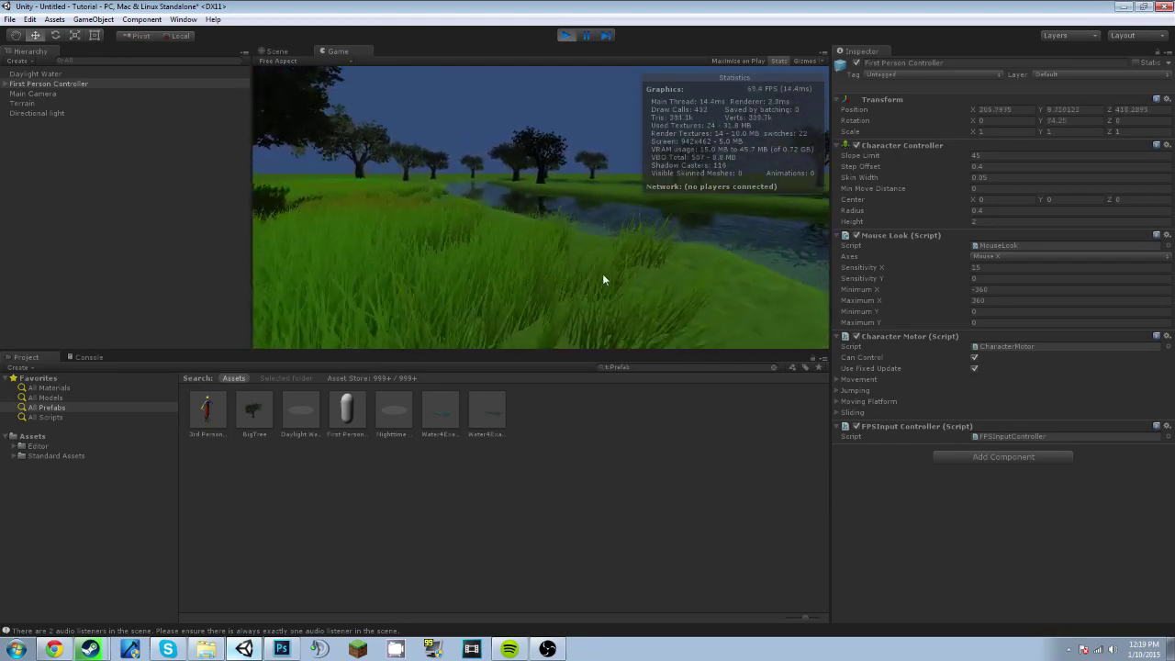
key("w")
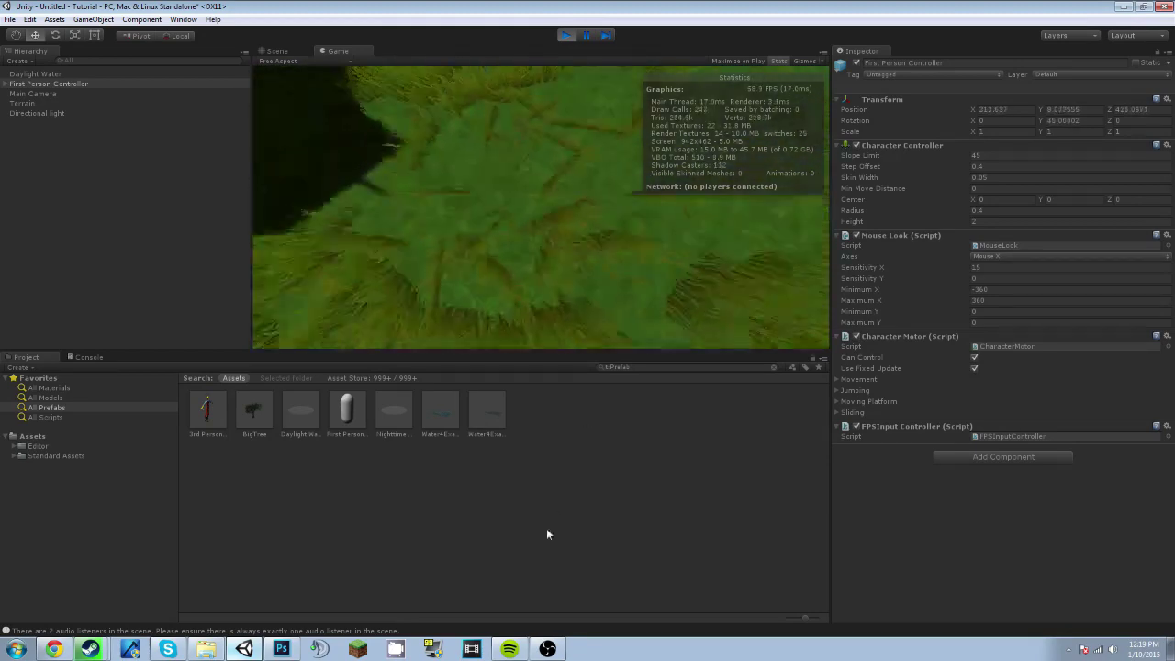